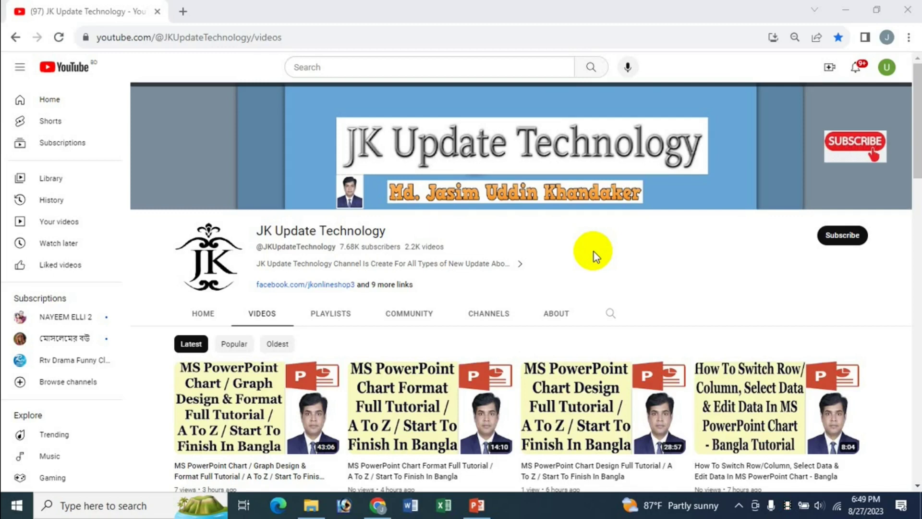
Step: Bring PowerPoint forward and add a new slide with the Two Content layout
{"action": "left_click", "coordinate": [477, 505]}
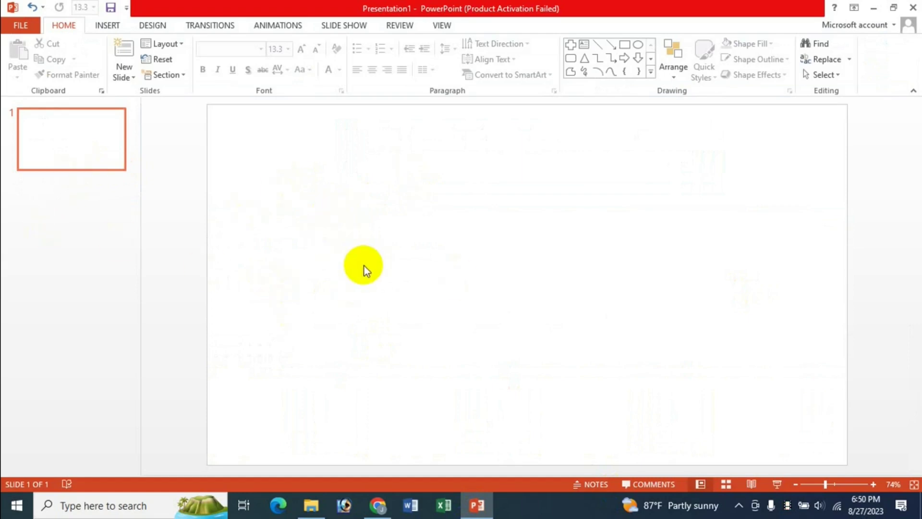
{"action": "left_click", "coordinate": [111, 26]}
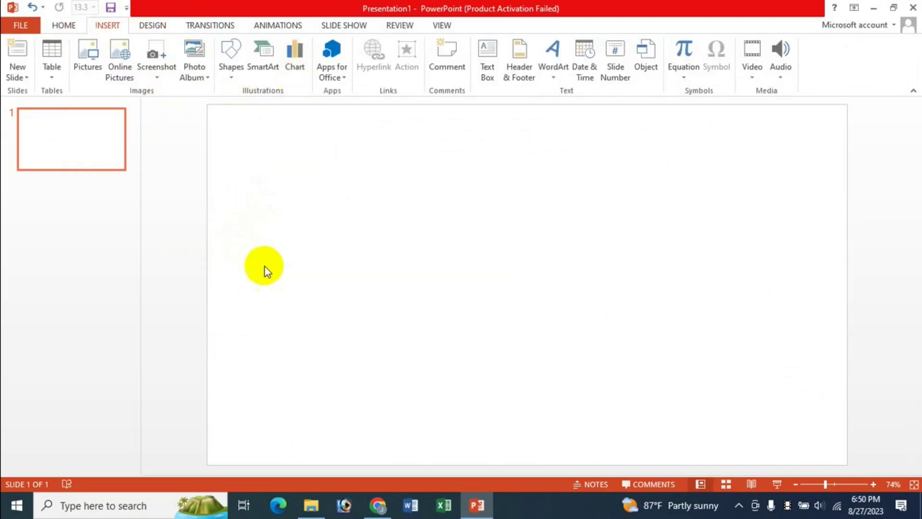
{"action": "left_click", "coordinate": [66, 27]}
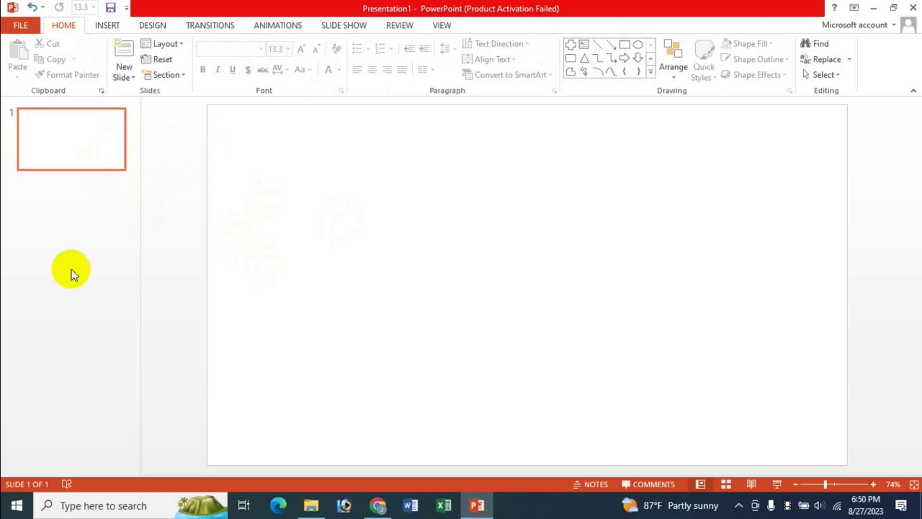
{"action": "left_click", "coordinate": [129, 77]}
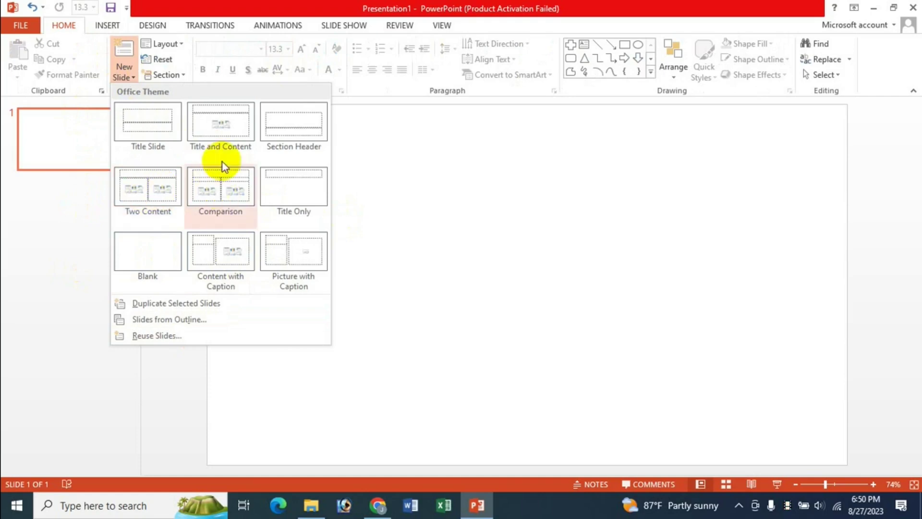
{"action": "left_click", "coordinate": [154, 192]}
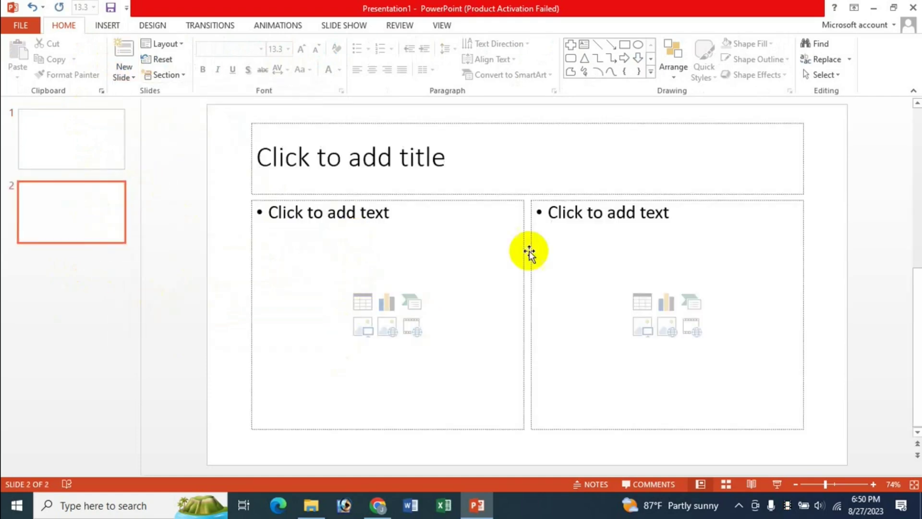
Step: Start a Bar chart in the left content placeholder, then cancel it
{"action": "left_click", "coordinate": [386, 304]}
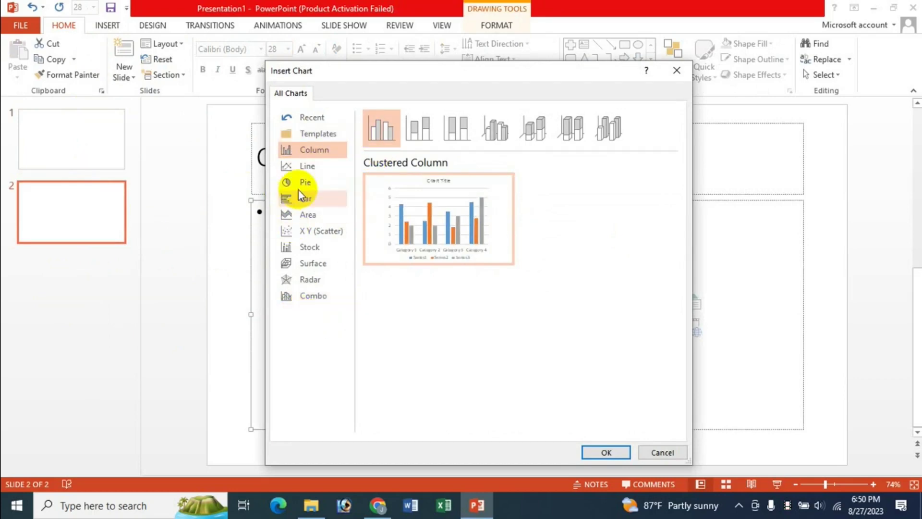
{"action": "left_click", "coordinate": [321, 201]}
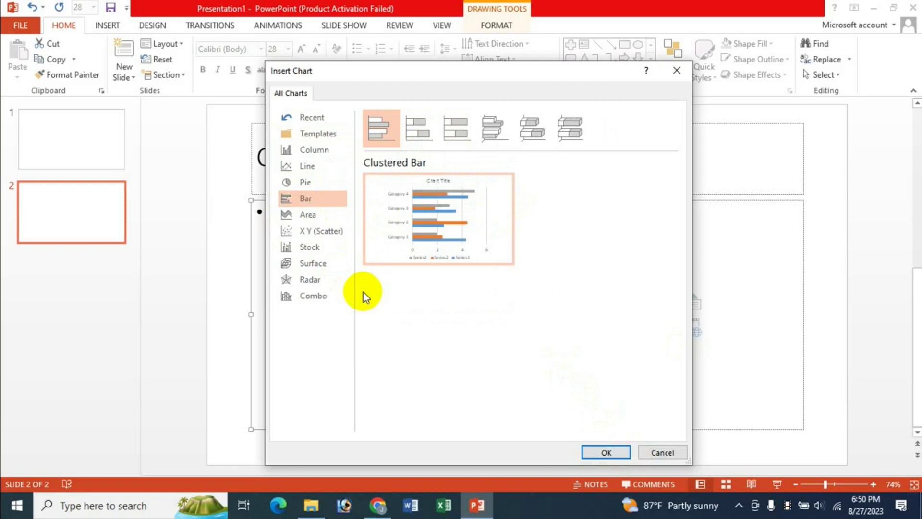
{"action": "left_click", "coordinate": [656, 454]}
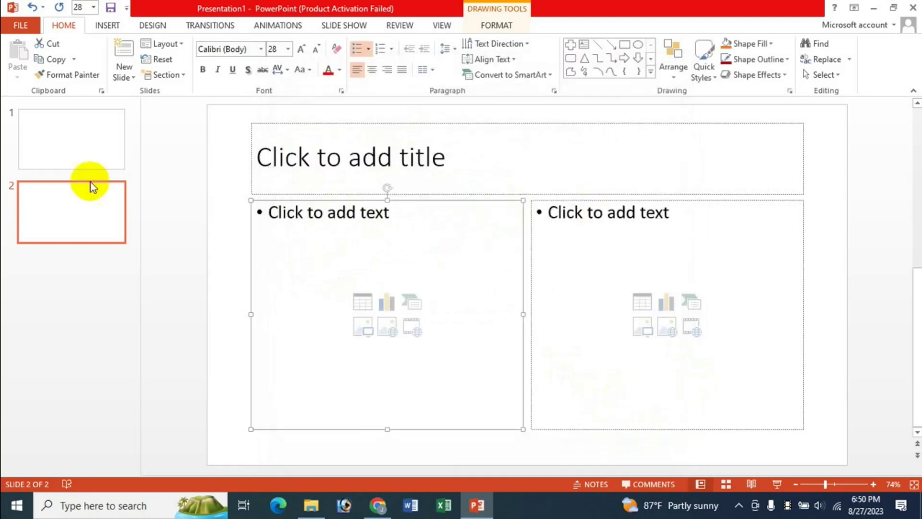
Step: Insert a Clustered Bar chart with sample data on slide 1
{"action": "left_click", "coordinate": [86, 140]}
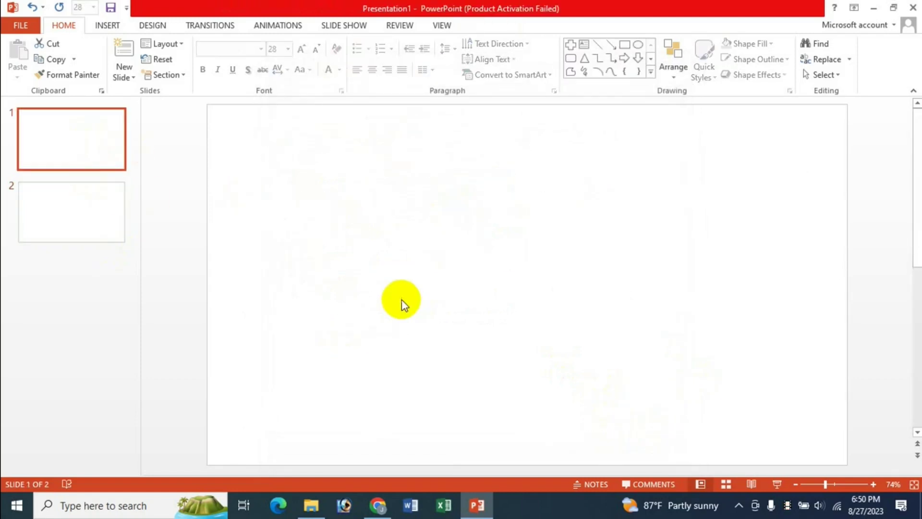
{"action": "left_click", "coordinate": [105, 24]}
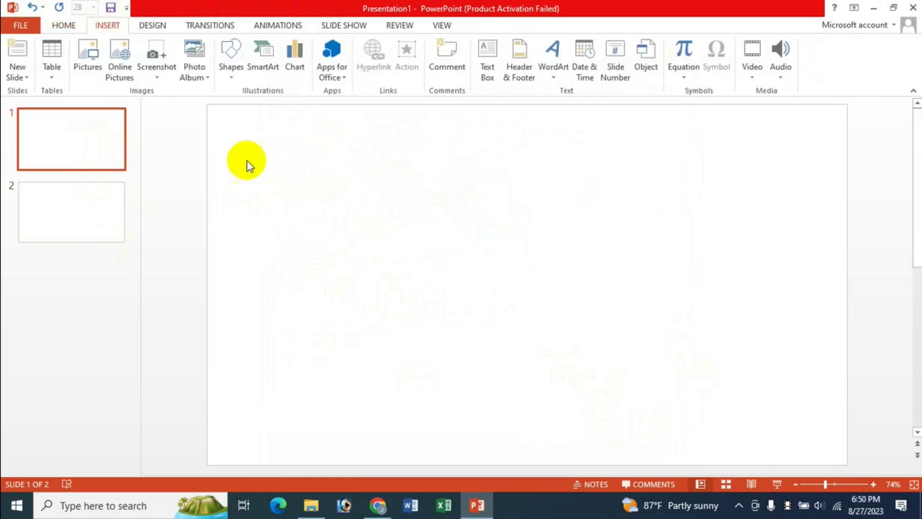
{"action": "left_click", "coordinate": [294, 68]}
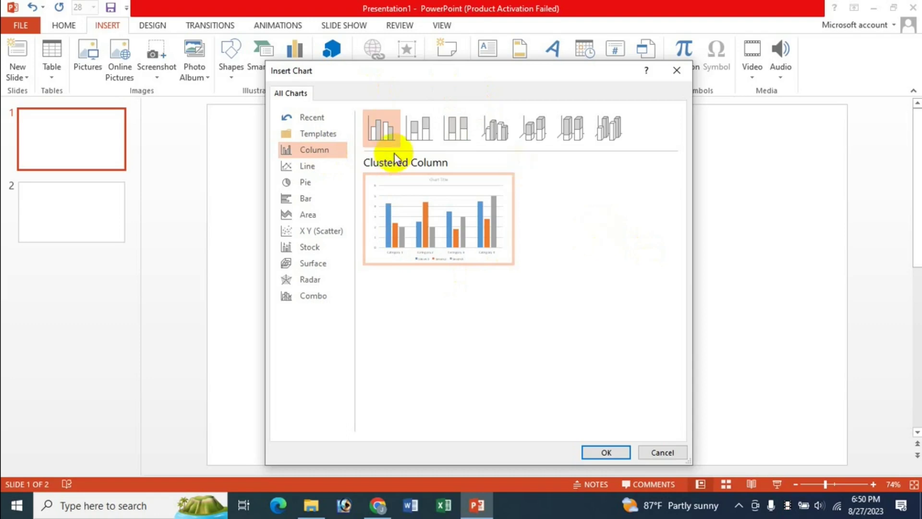
{"action": "left_click", "coordinate": [308, 202]}
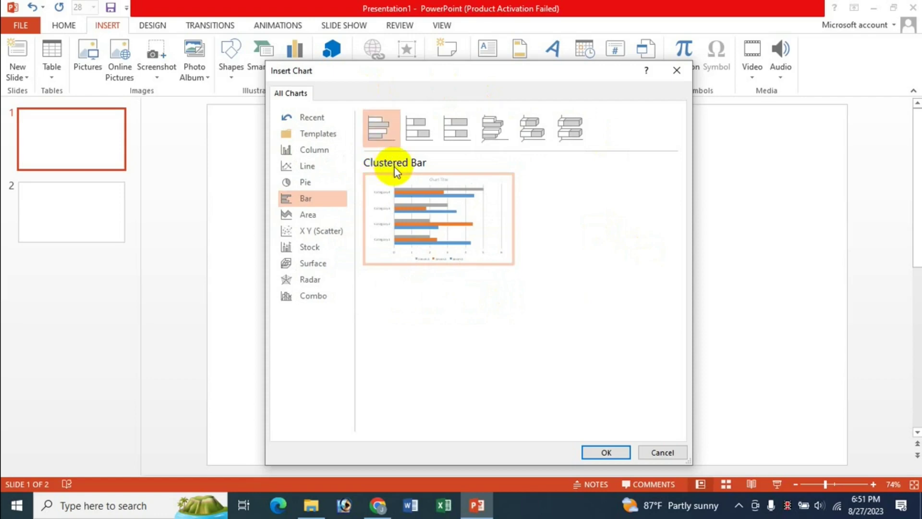
{"action": "left_click", "coordinate": [605, 451]}
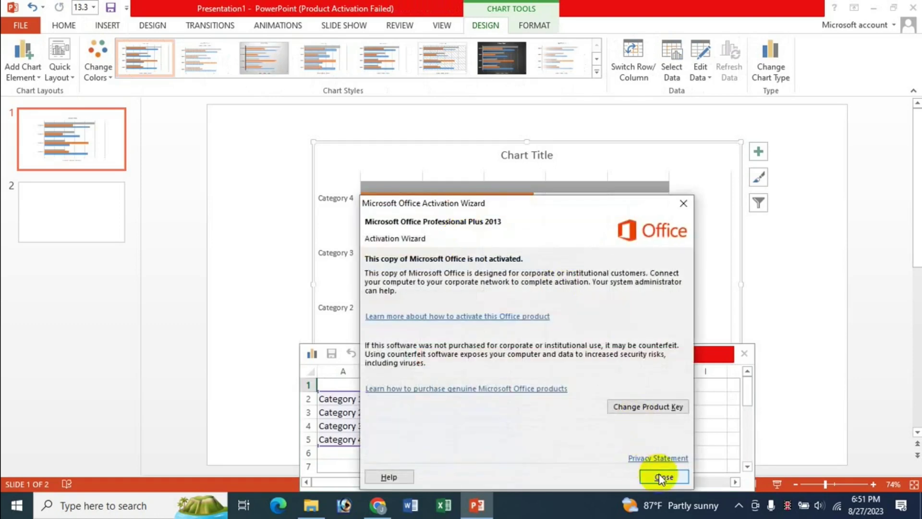
Step: Close the Office Activation Wizard and drag the chart data sheet to the left
{"action": "left_click", "coordinate": [654, 475]}
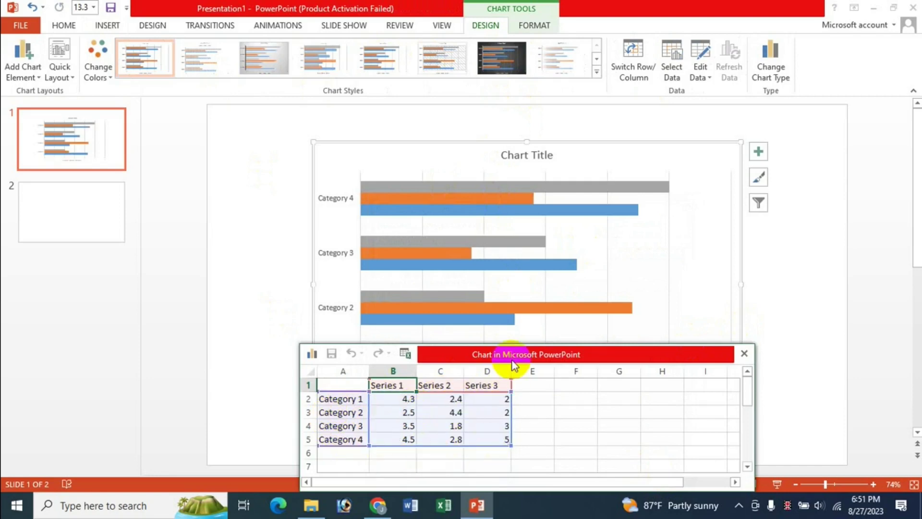
{"action": "mouse_move", "coordinate": [485, 357]}
{"action": "left_mouse_down"}
{"action": "mouse_move", "coordinate": [434, 339]}
{"action": "mouse_move", "coordinate": [302, 346]}
{"action": "mouse_move", "coordinate": [299, 354]}
{"action": "left_mouse_up"}
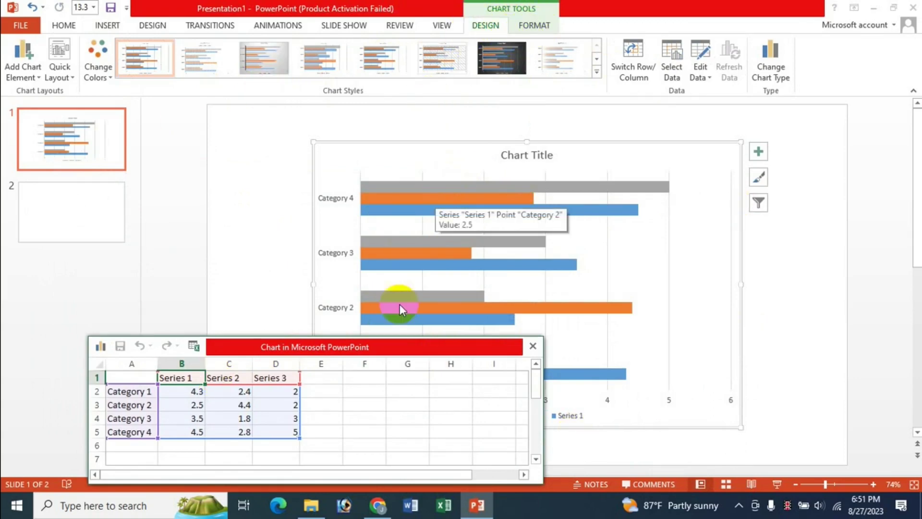
{"action": "mouse_move", "coordinate": [440, 319]}
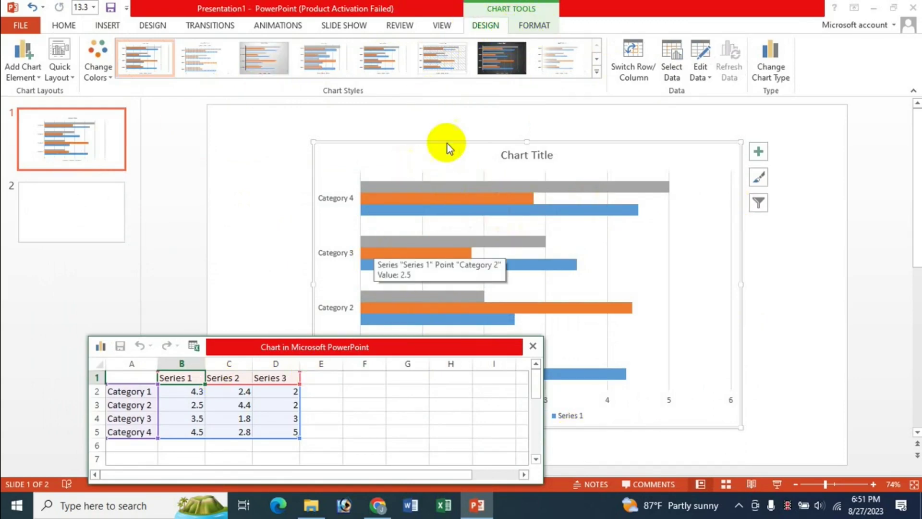
Step: Reposition the 'Chart in Microsoft PowerPoint' data window at the top-left, clear of the chart
{"action": "left_click", "coordinate": [503, 201]}
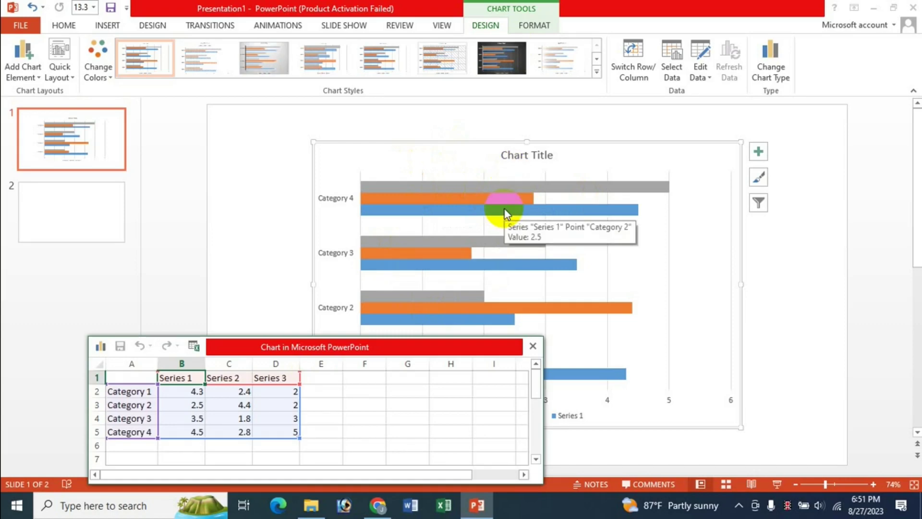
{"action": "left_click_drag", "start_coordinate": [380, 350], "coordinate": [367, 145]}
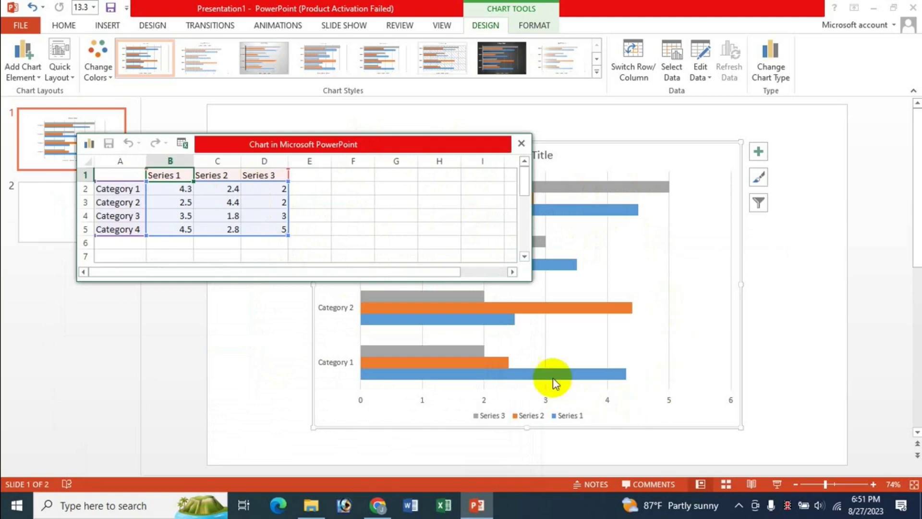
{"action": "mouse_move", "coordinate": [358, 150]}
{"action": "left_mouse_down"}
{"action": "mouse_move", "coordinate": [485, 38]}
{"action": "mouse_move", "coordinate": [441, 36]}
{"action": "left_mouse_up"}
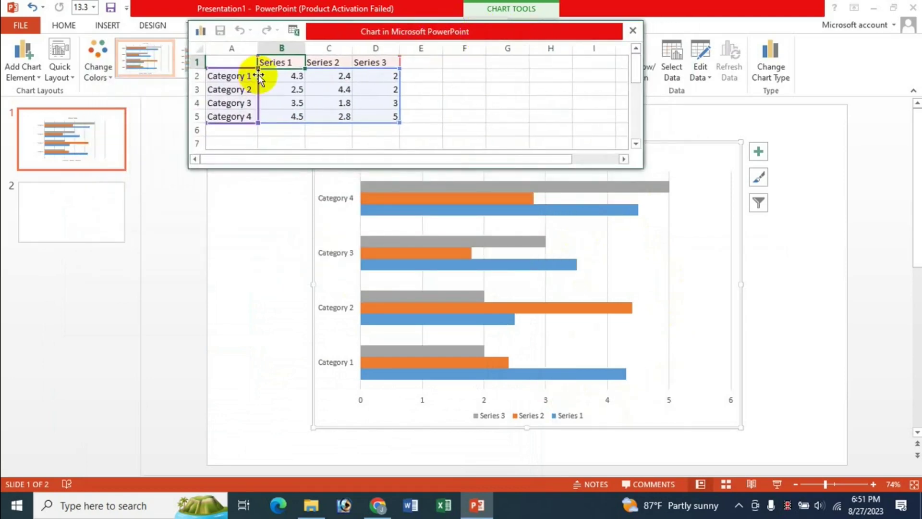
{"action": "mouse_move", "coordinate": [437, 319]}
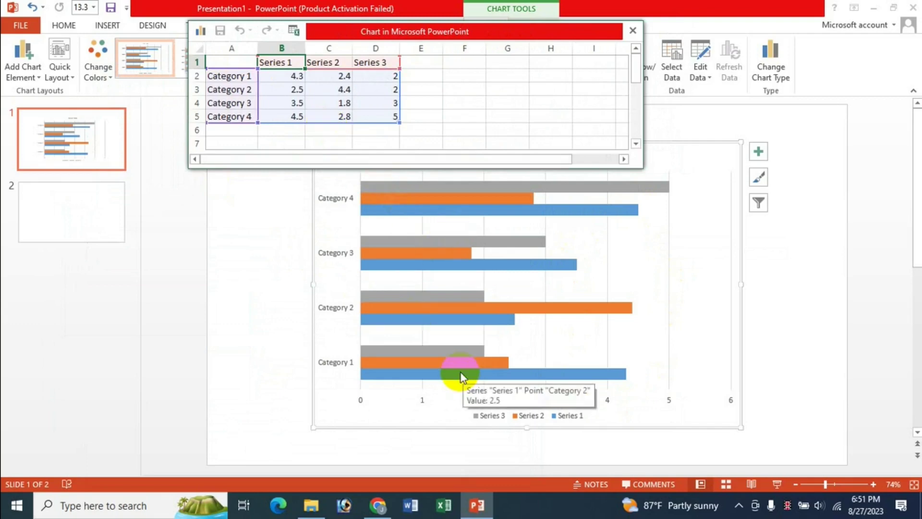
{"action": "left_click_drag", "start_coordinate": [468, 33], "coordinate": [313, 85]}
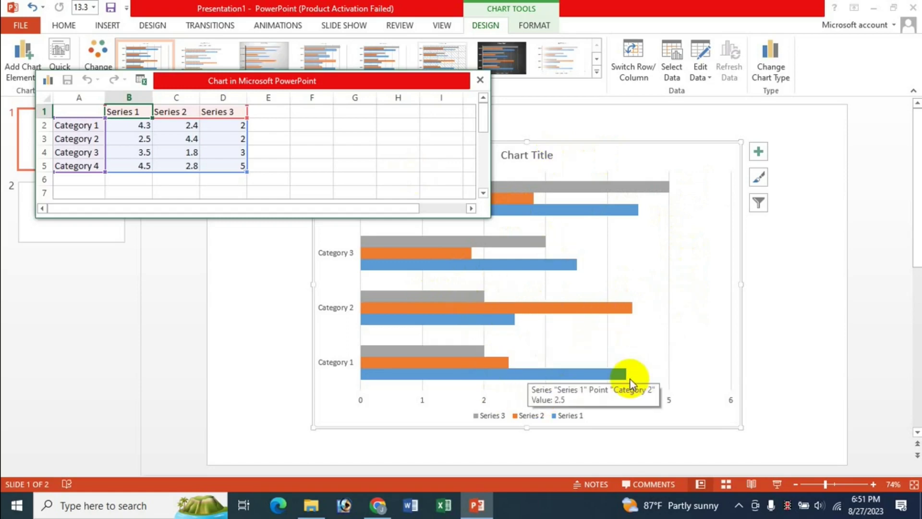
{"action": "left_click", "coordinate": [344, 82]}
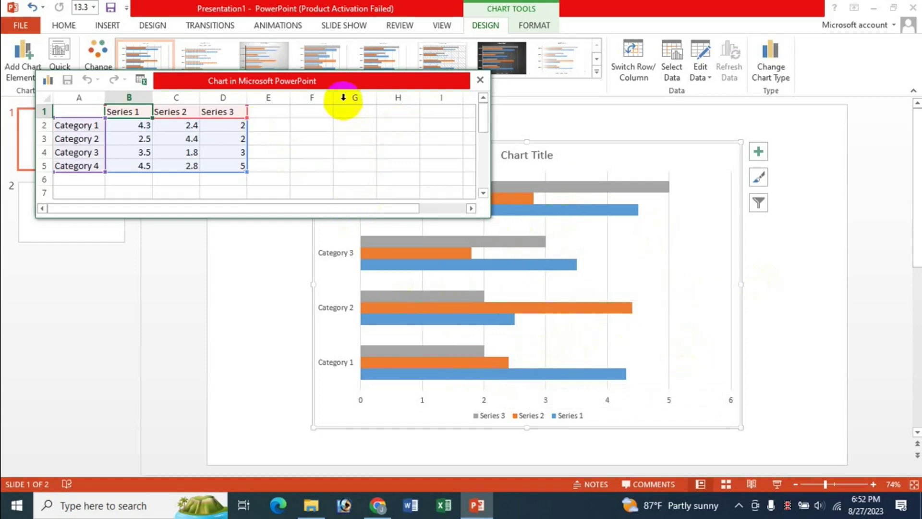
{"action": "mouse_move", "coordinate": [340, 80]}
{"action": "left_mouse_down"}
{"action": "mouse_move", "coordinate": [347, 84]}
{"action": "mouse_move", "coordinate": [327, 41]}
{"action": "left_mouse_up"}
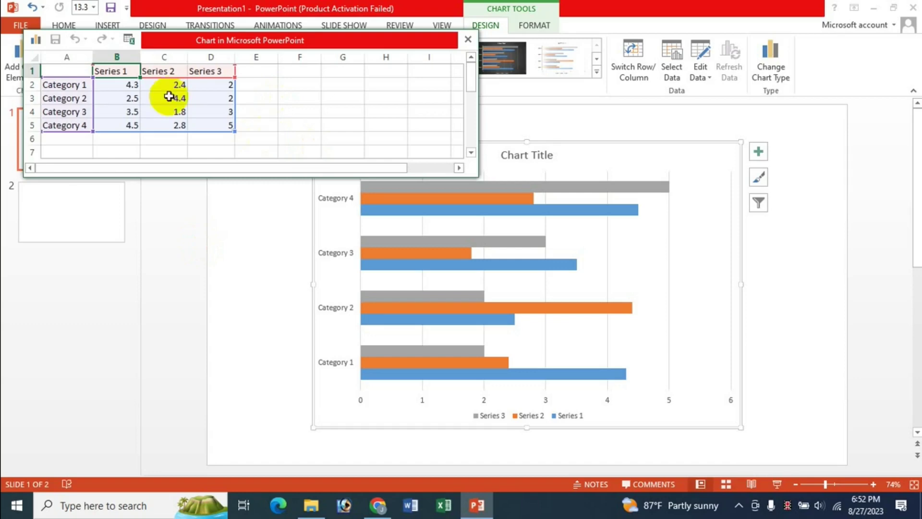
Step: Rename the chart categories to Dhaka, Comilla, Chittagong and Rajshahi
{"action": "left_click", "coordinate": [71, 88]}
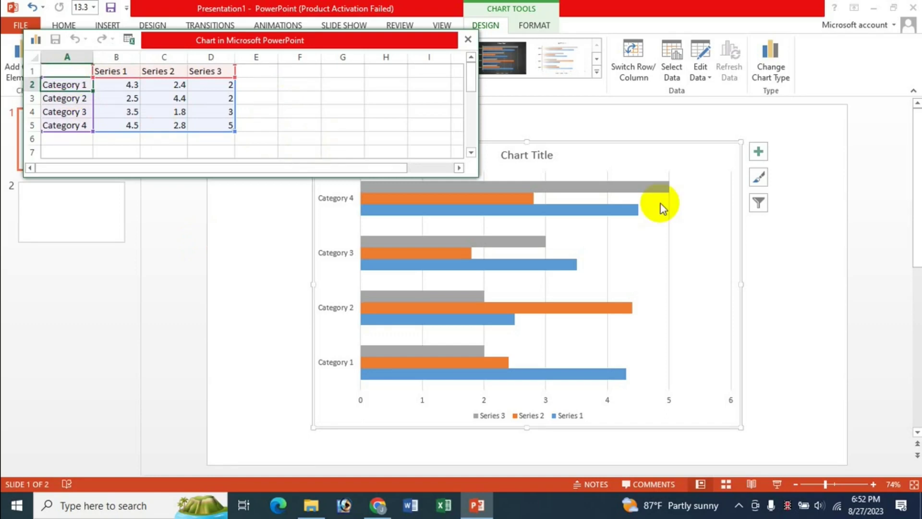
{"action": "type", "text": "Dhaka"}
{"action": "key", "text": "Return"}
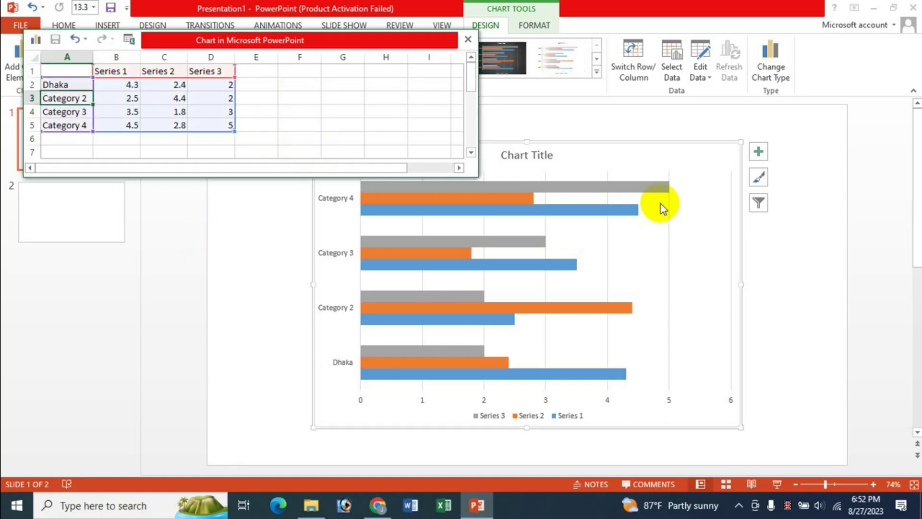
{"action": "type", "text": "Comilla"}
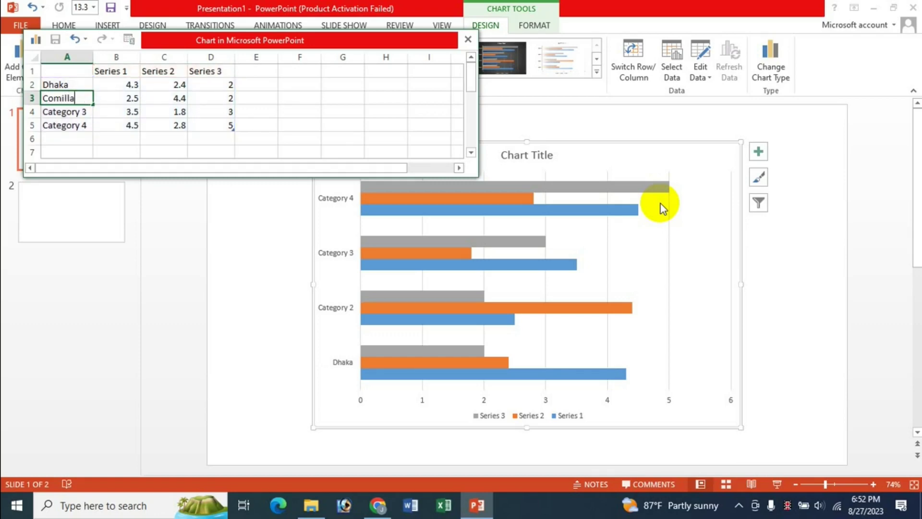
{"action": "key", "text": "Return"}
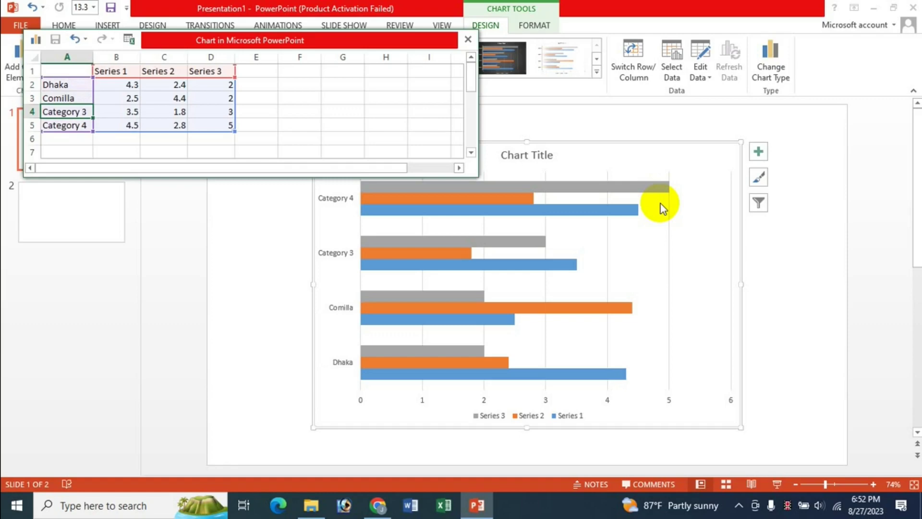
{"action": "type", "text": "Chittagong"}
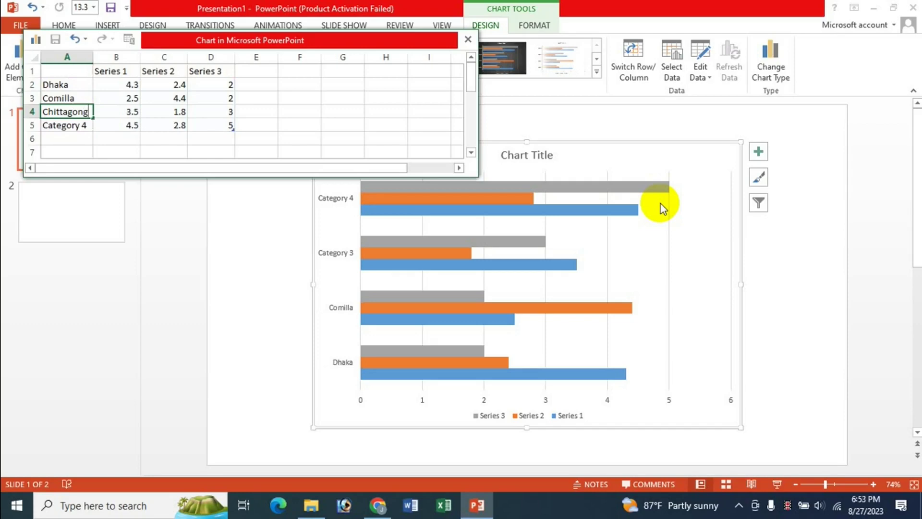
{"action": "key", "text": "Return"}
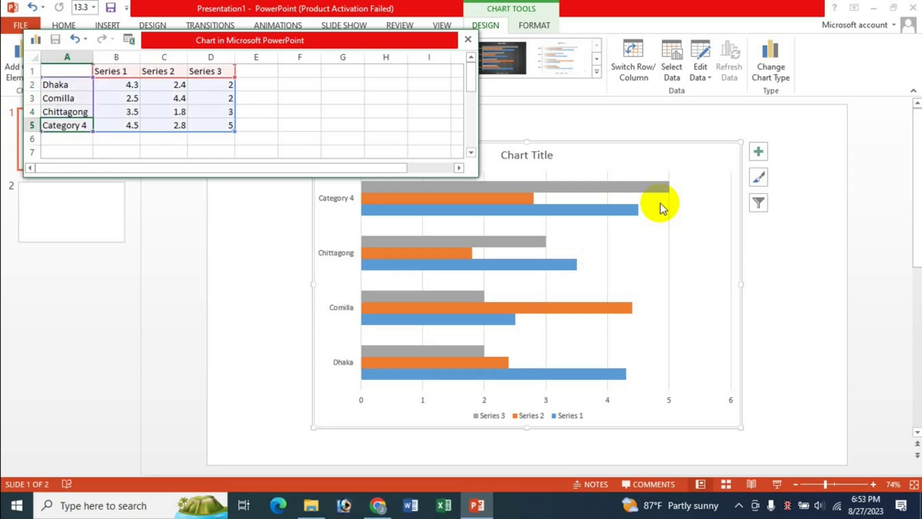
{"action": "type", "text": "Raj"}
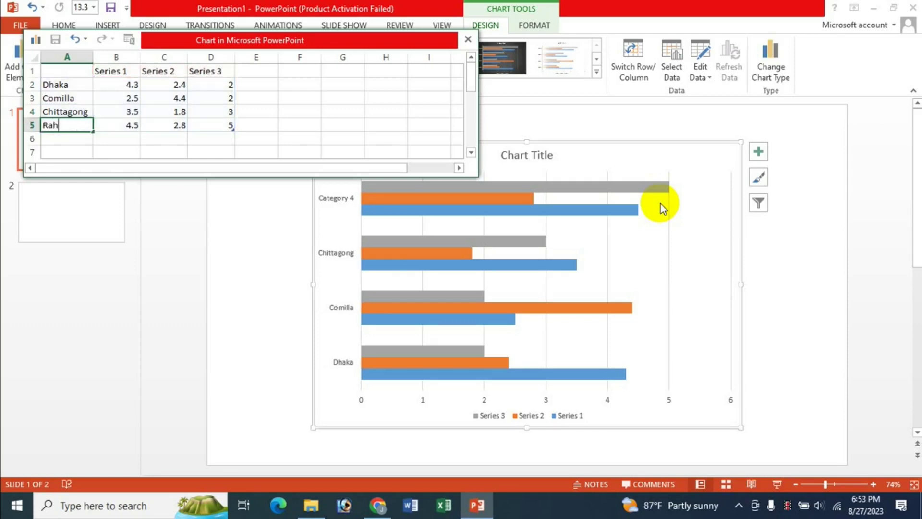
{"action": "type", "text": "shahi"}
{"action": "key", "text": "Return"}
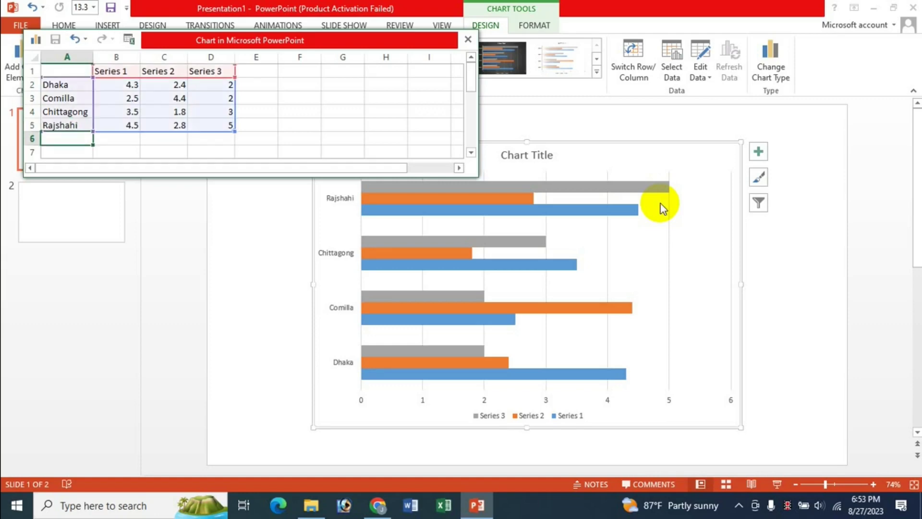
Step: Rename the series headers to 2021, 2022 and 2023
{"action": "key", "text": "Up"}
{"action": "key", "text": "Up"}
{"action": "key", "text": "Up"}
{"action": "key", "text": "Up"}
{"action": "key", "text": "Up"}
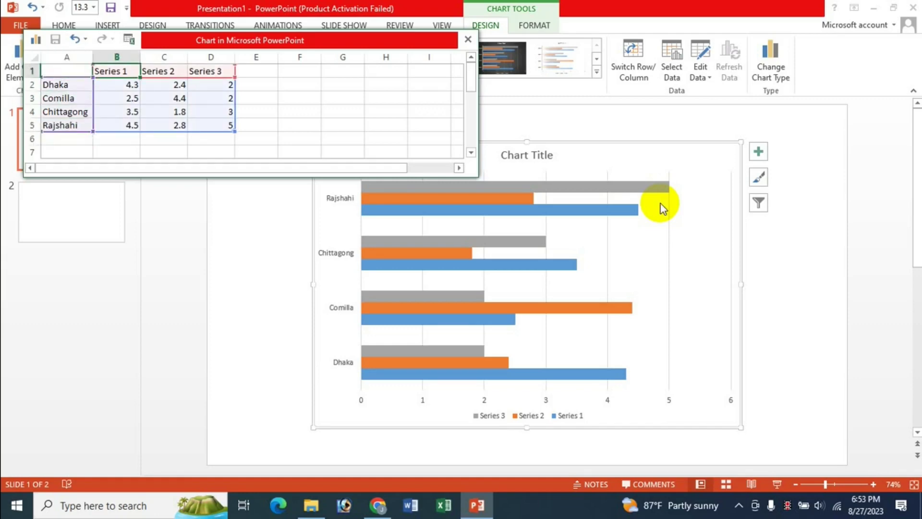
{"action": "type", "text": "2021"}
{"action": "key", "text": "Tab"}
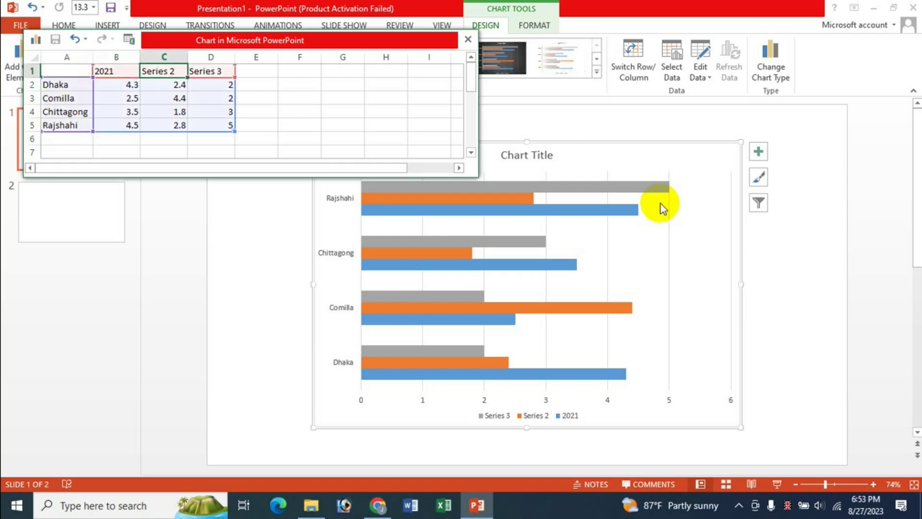
{"action": "type", "text": "2022"}
{"action": "key", "text": "Tab"}
{"action": "type", "text": "202"}
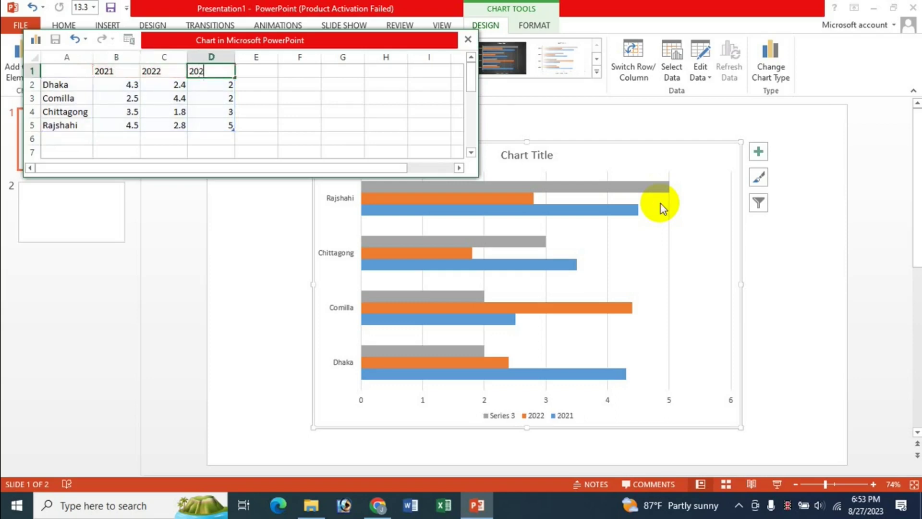
{"action": "left_click", "coordinate": [661, 204]}
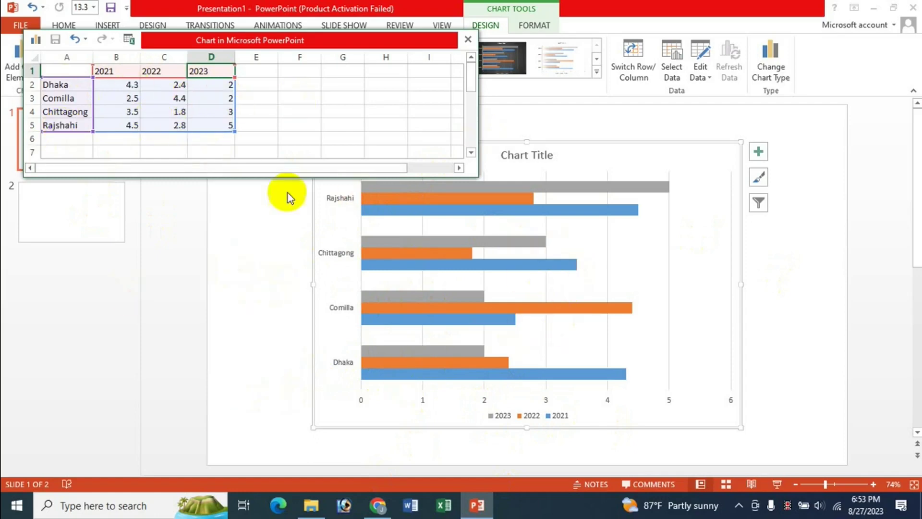
Step: Enter Dhaka's values as 70, 80 and 65
{"action": "left_click", "coordinate": [118, 85]}
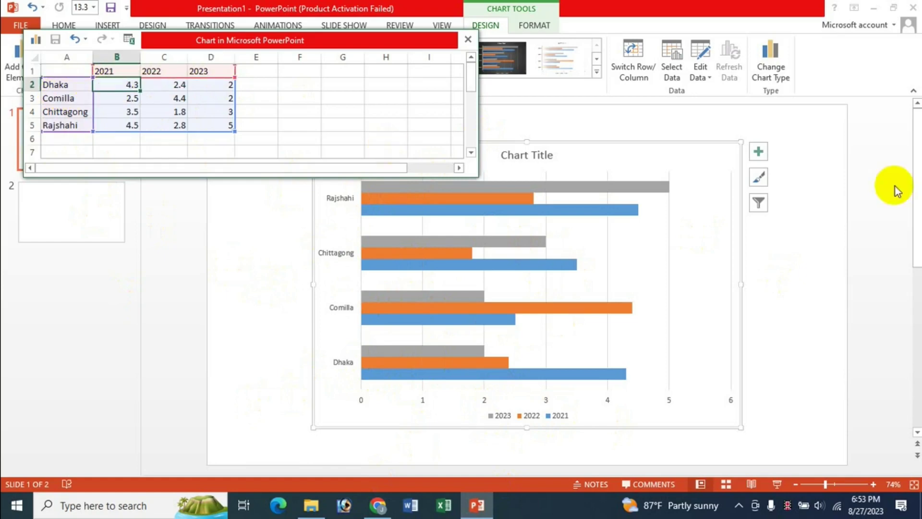
{"action": "type", "text": "70"}
{"action": "key", "text": "Tab"}
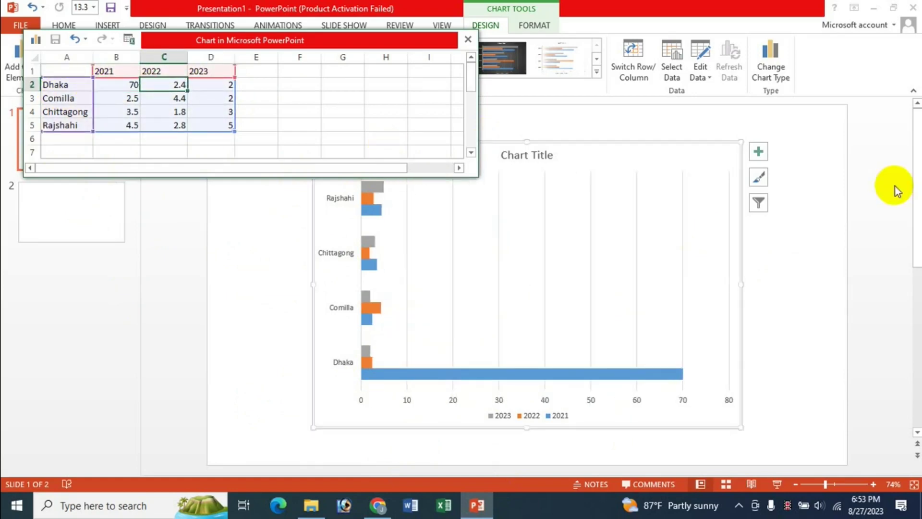
{"action": "type", "text": "80"}
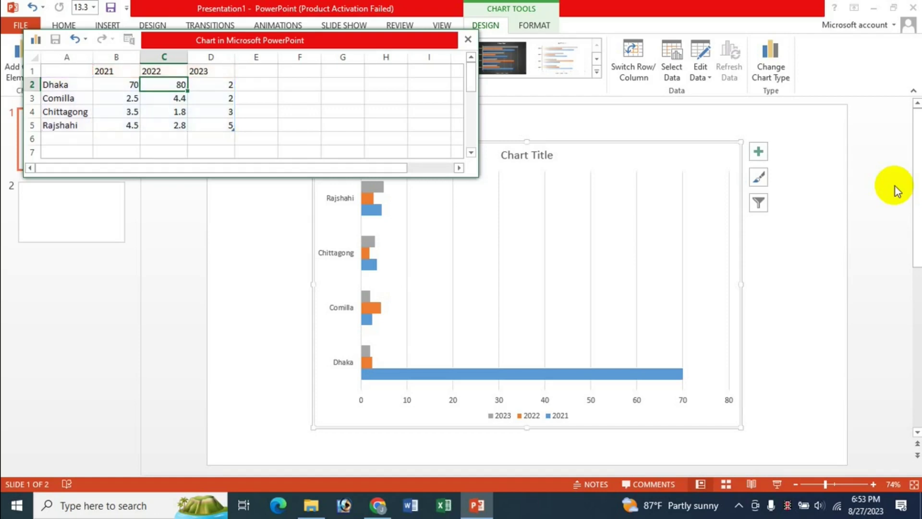
{"action": "key", "text": "Tab"}
{"action": "type", "text": "65"}
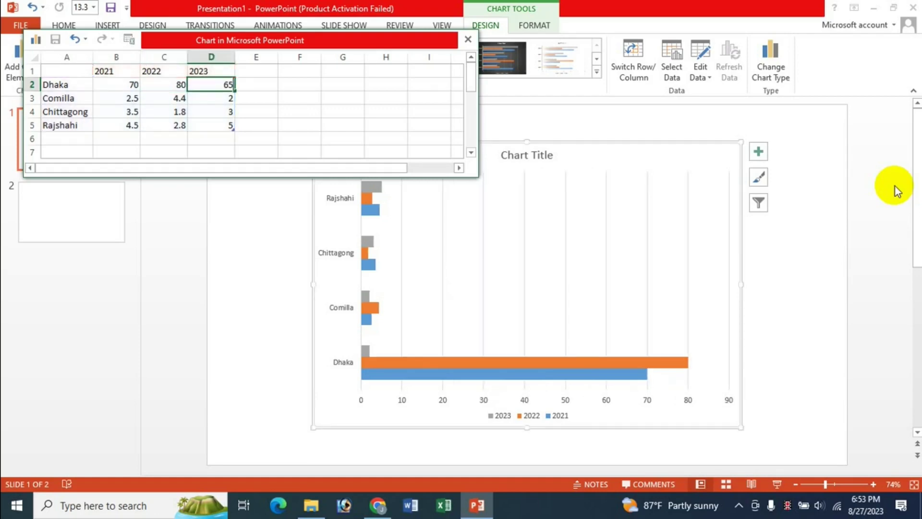
{"action": "key", "text": "Return"}
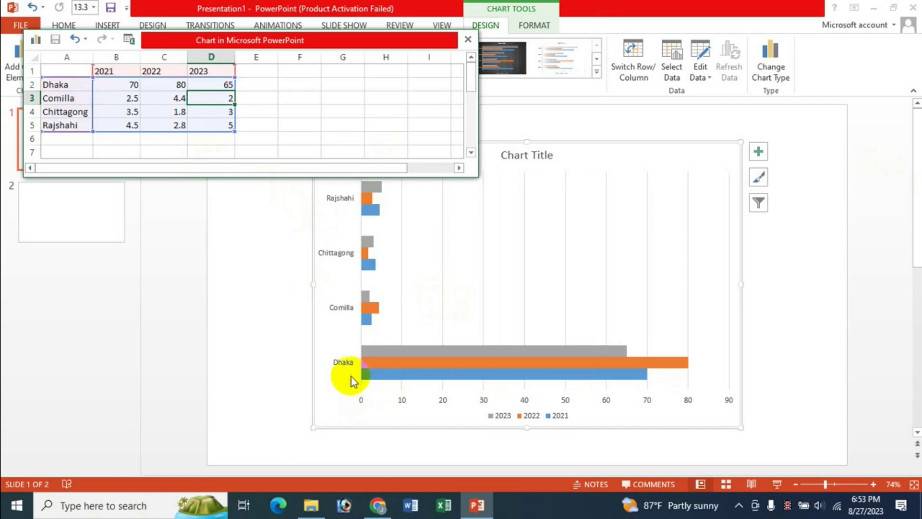
{"action": "left_click", "coordinate": [404, 353]}
{"action": "left_click", "coordinate": [532, 382]}
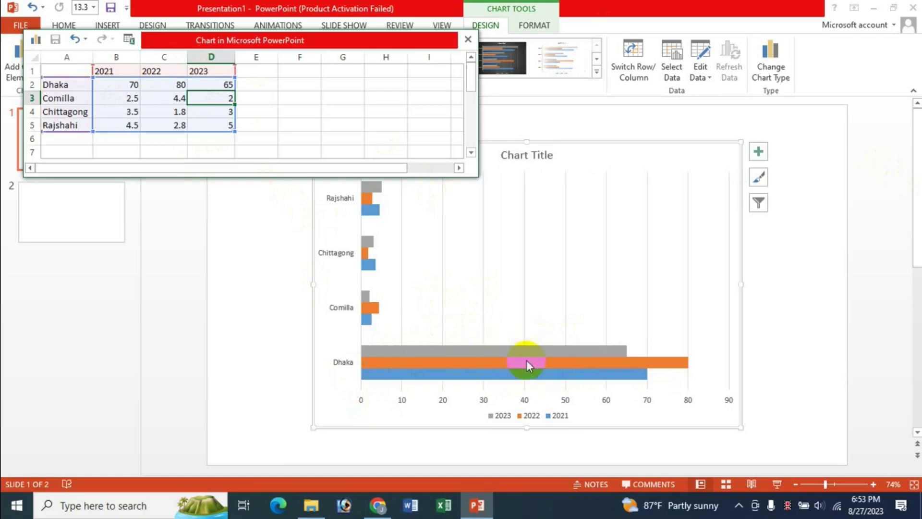
{"action": "left_click", "coordinate": [120, 83]}
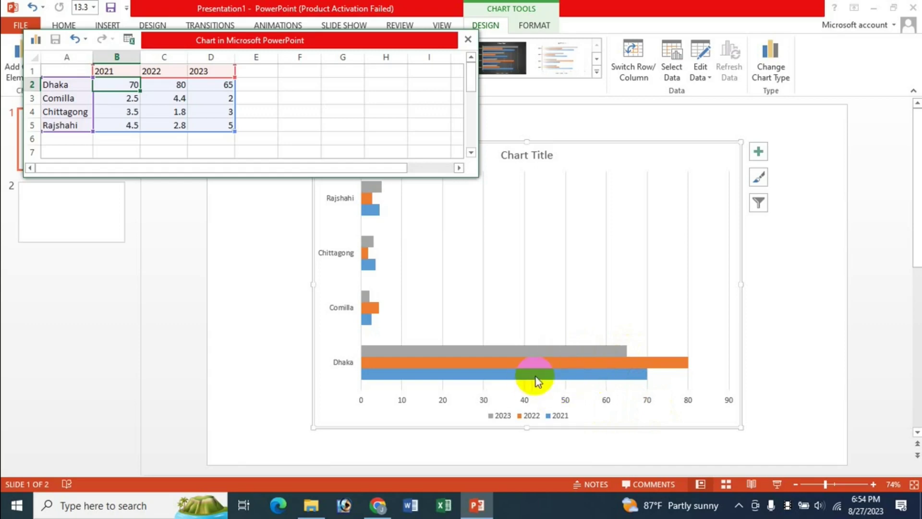
Step: Enter Comilla's values as 70, 80 and 85
{"action": "left_click", "coordinate": [126, 100]}
{"action": "type", "text": "70"}
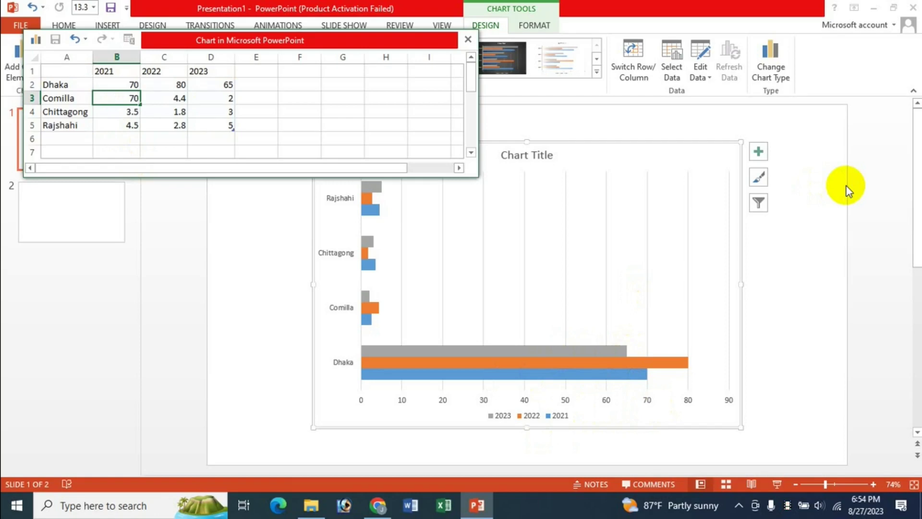
{"action": "key", "text": "Tab"}
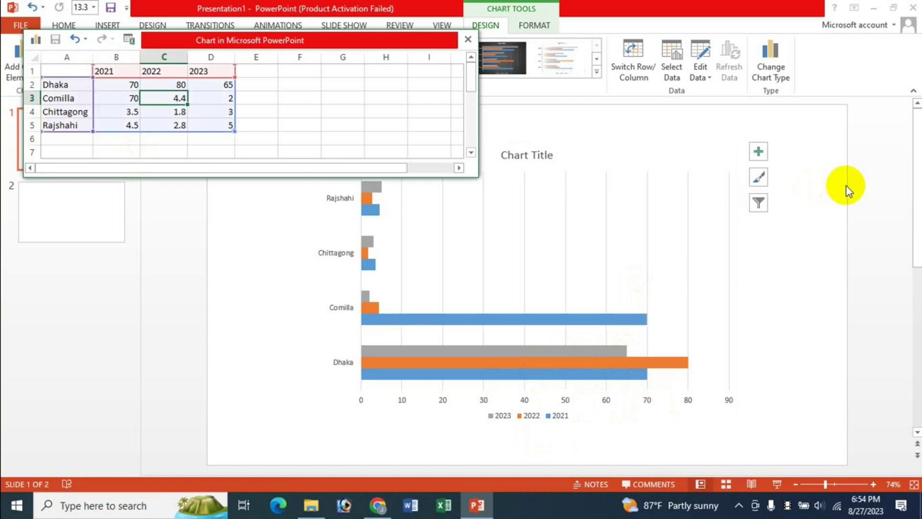
{"action": "type", "text": "80"}
{"action": "key", "text": "Tab"}
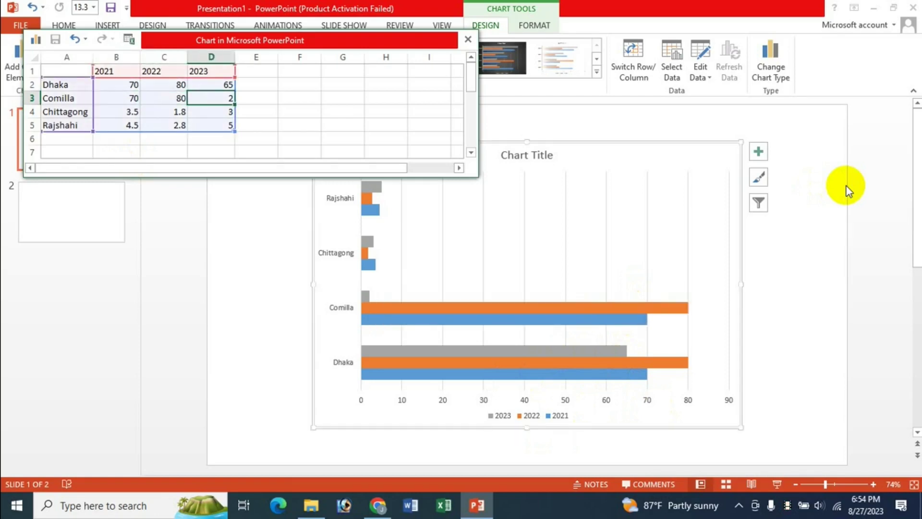
{"action": "type", "text": "85"}
{"action": "key", "text": "ctrl+Return"}
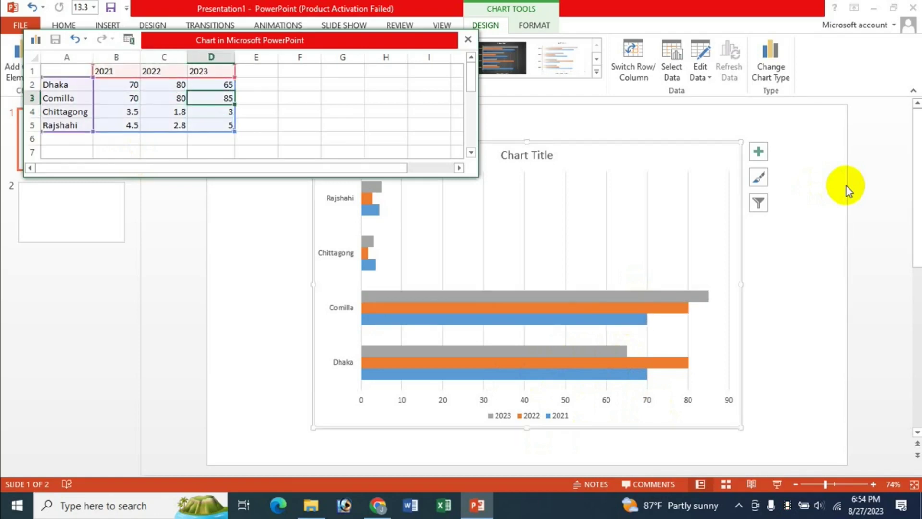
{"action": "key", "text": "Left"}
{"action": "key", "text": "Left"}
{"action": "left_click", "coordinate": [422, 312]}
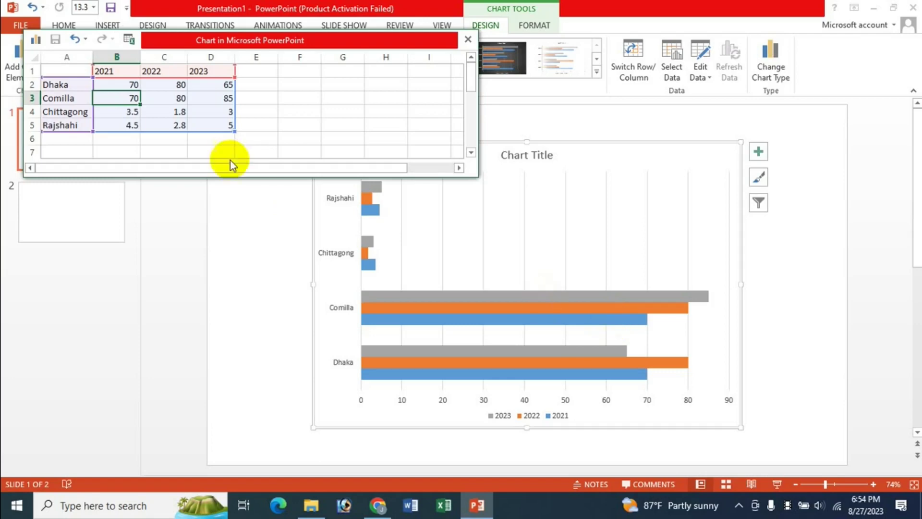
{"action": "left_click", "coordinate": [650, 321]}
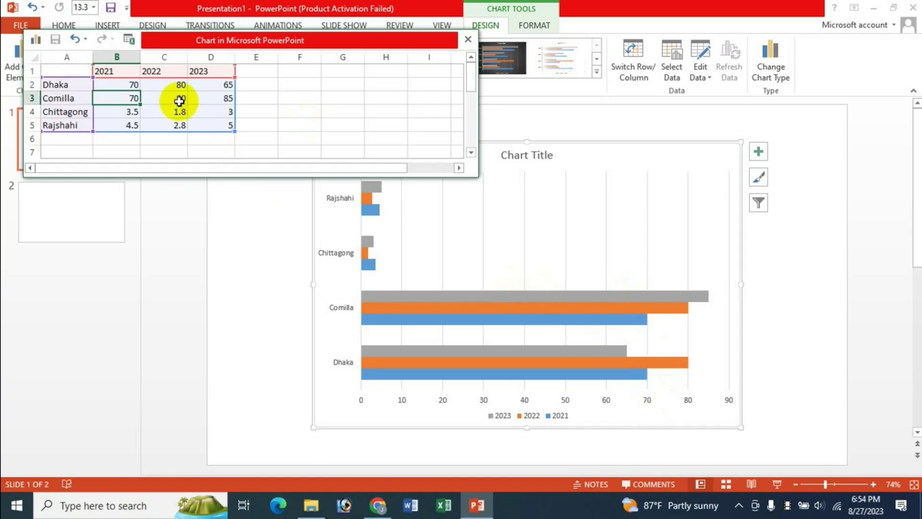
{"action": "left_click", "coordinate": [688, 316]}
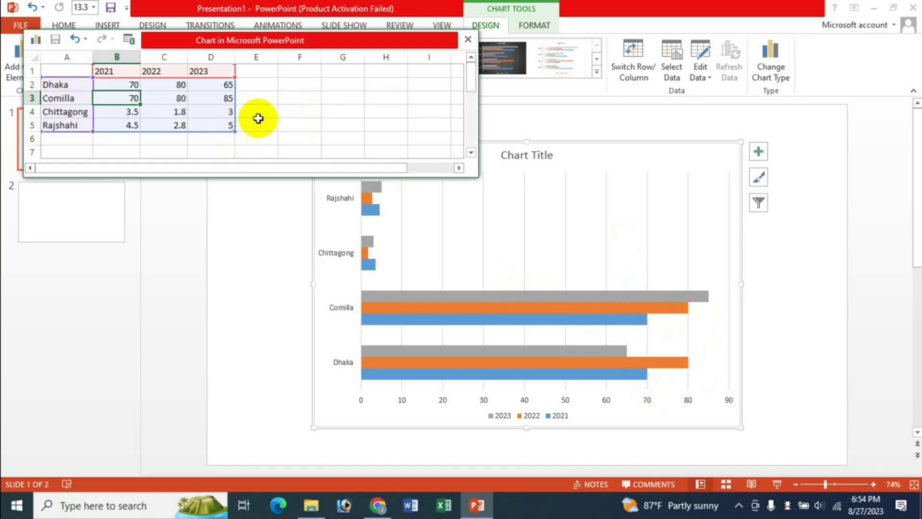
{"action": "left_click", "coordinate": [669, 319]}
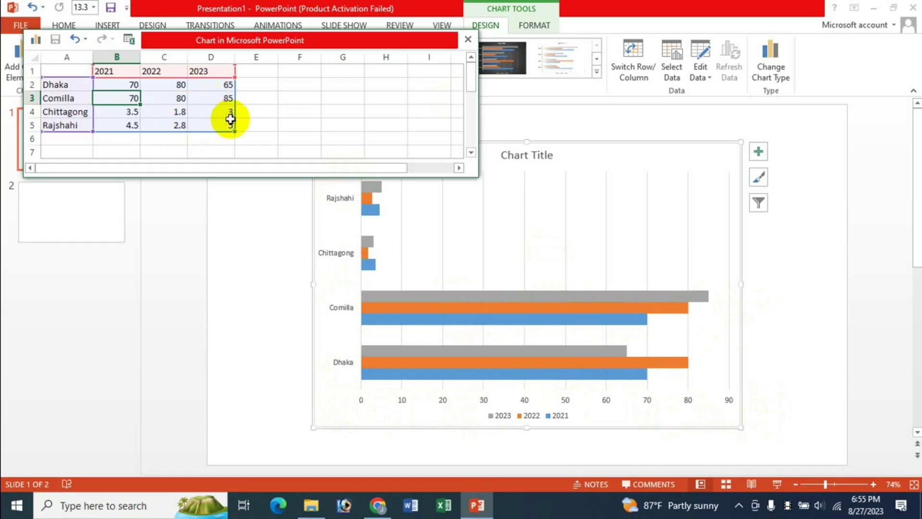
Step: Try 90 for Comilla's 2023 value, then restore it to 85
{"action": "left_click", "coordinate": [216, 97]}
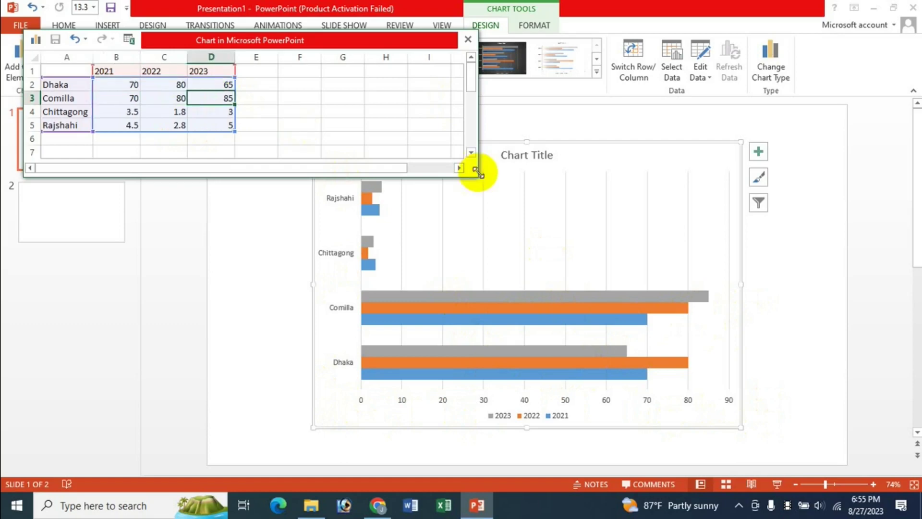
{"action": "type", "text": "90"}
{"action": "key", "text": "Return"}
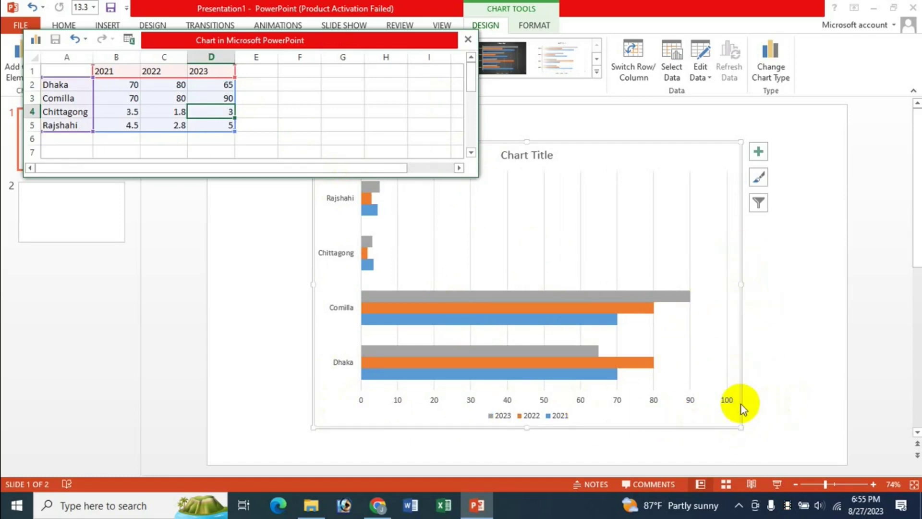
{"action": "left_click", "coordinate": [224, 98]}
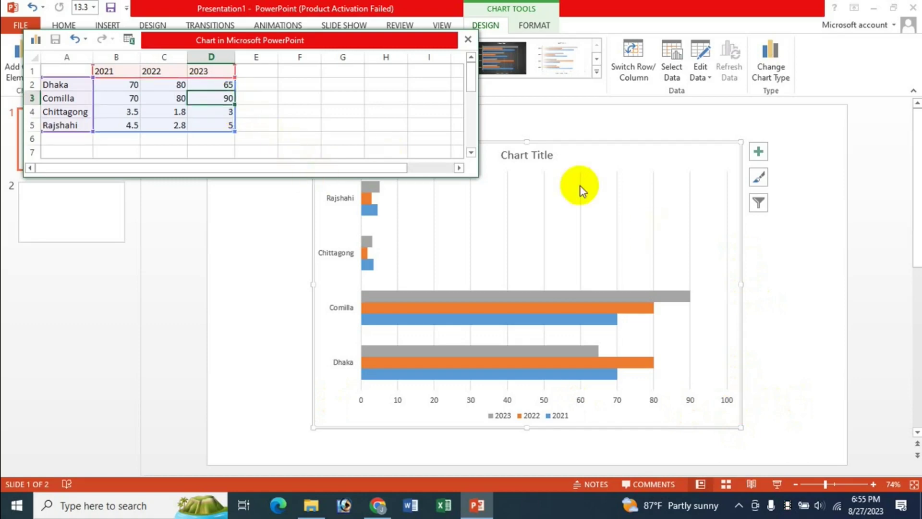
{"action": "type", "text": "85"}
{"action": "key", "text": "Return"}
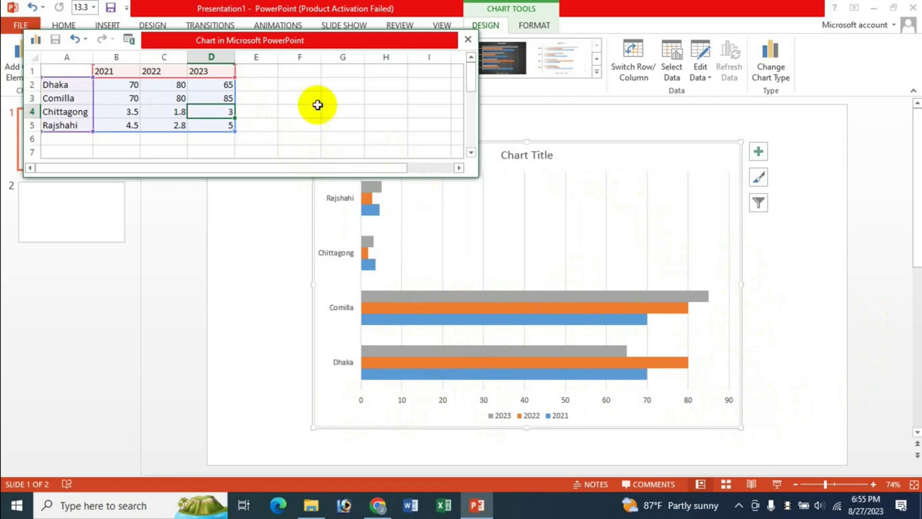
Step: Enter Chittagong's values as 85, 65 and 85
{"action": "left_click", "coordinate": [130, 112]}
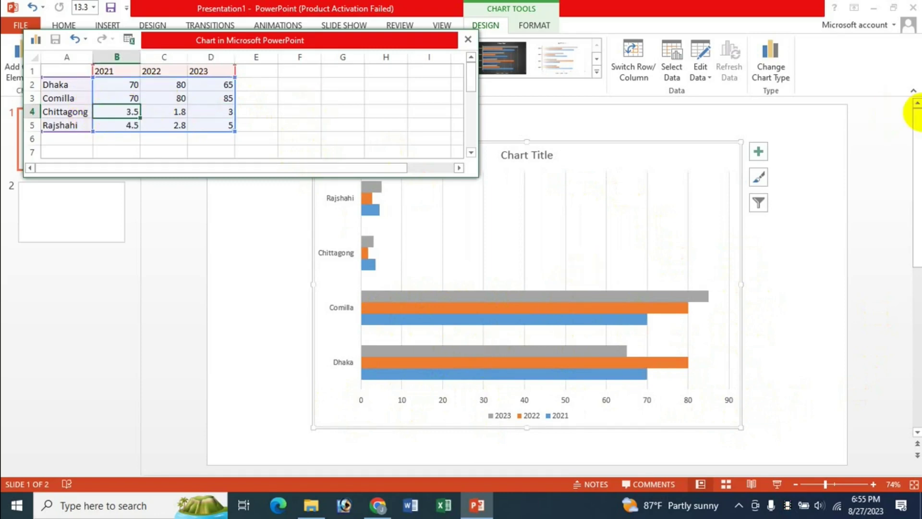
{"action": "type", "text": "7"}
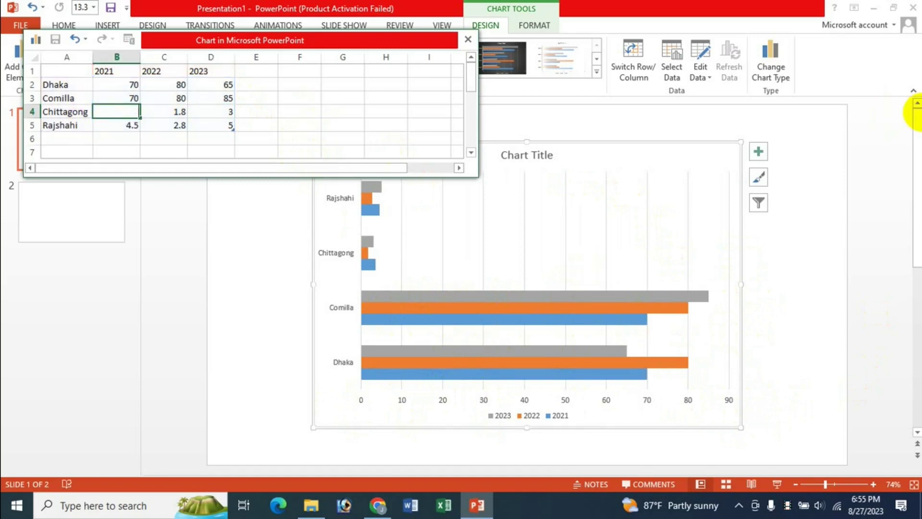
{"action": "key", "text": "Tab"}
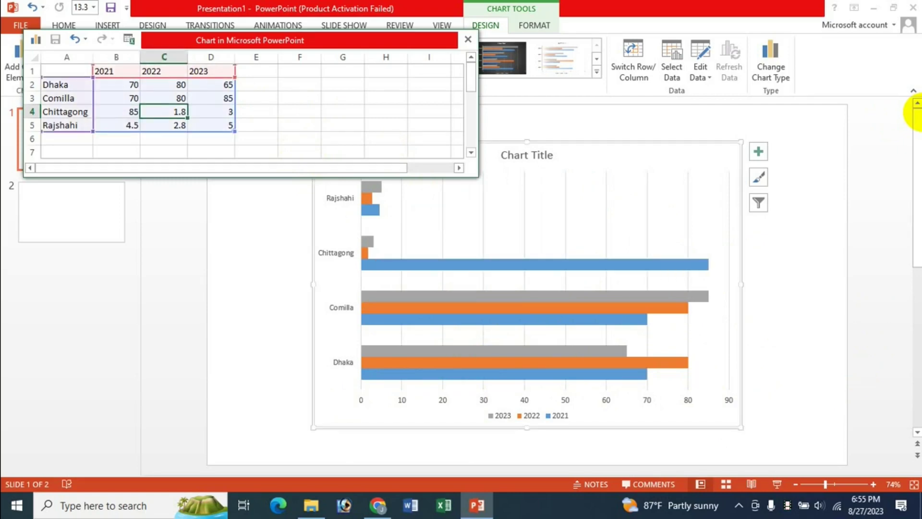
{"action": "type", "text": "65"}
{"action": "key", "text": "Tab"}
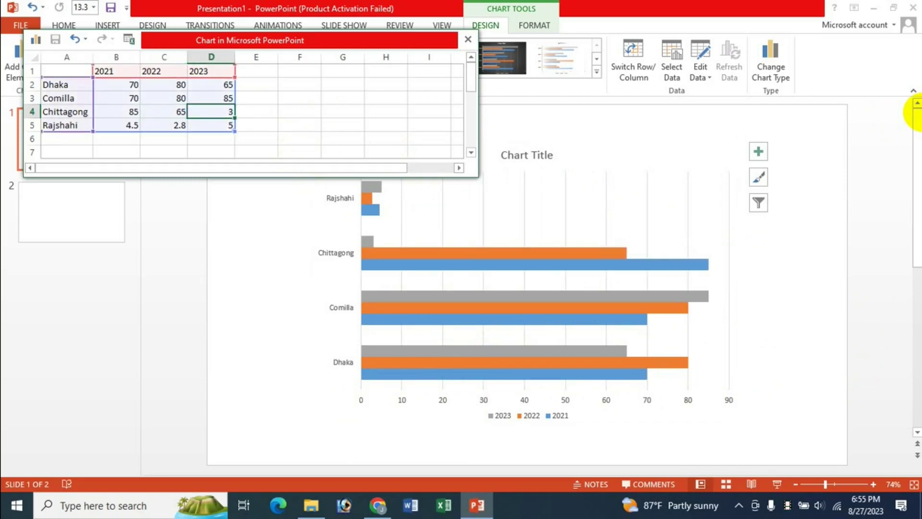
{"action": "type", "text": "85"}
{"action": "key", "text": "Return"}
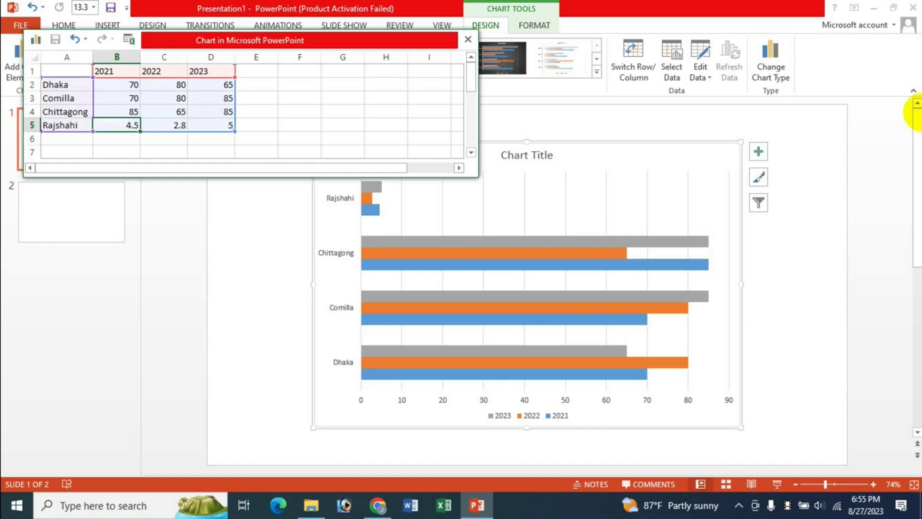
Step: Enter Rajshahi's values as 65, 75 and 70
{"action": "type", "text": "65"}
{"action": "key", "text": "Tab"}
{"action": "type", "text": "75"}
{"action": "key", "text": "Tab"}
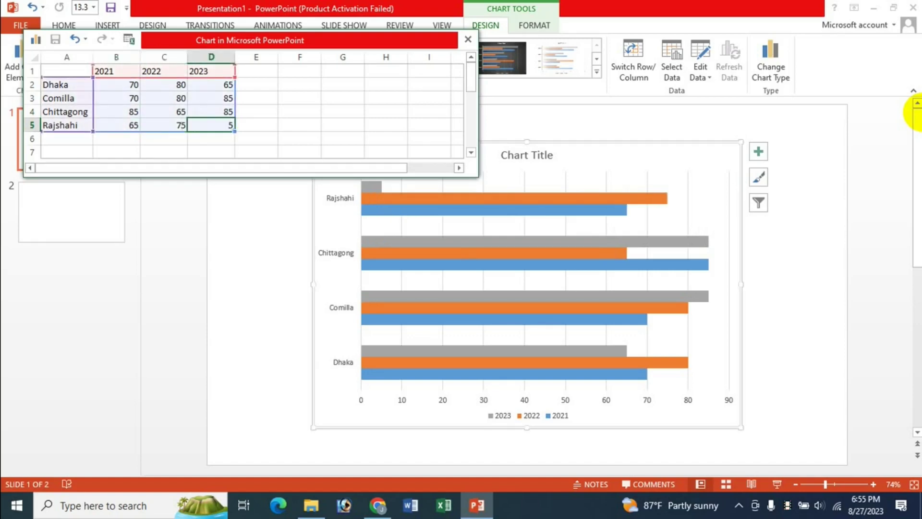
{"action": "type", "text": "85"}
{"action": "key", "text": "Return"}
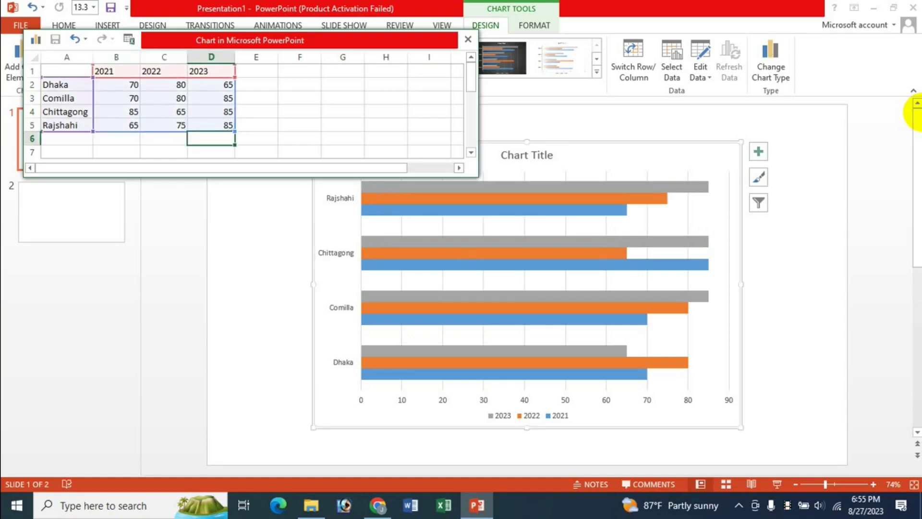
{"action": "left_click", "coordinate": [211, 125]}
{"action": "type", "text": "70"}
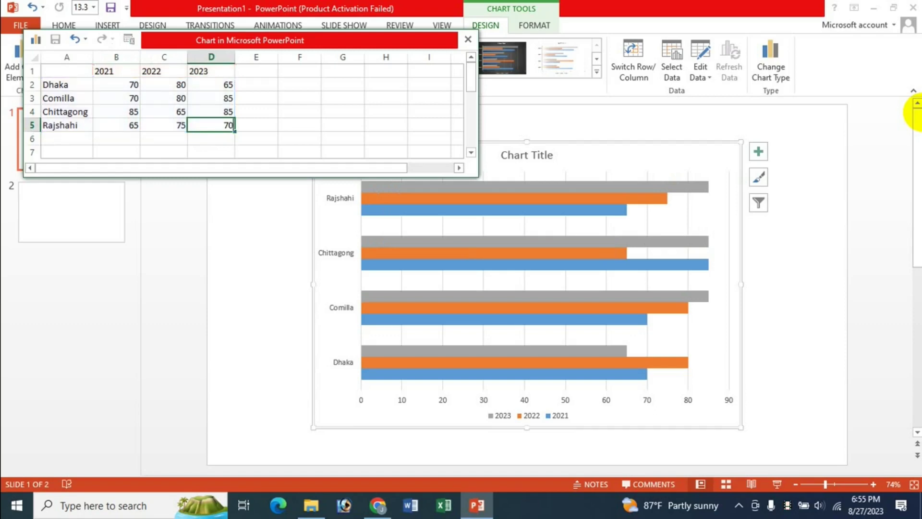
{"action": "key", "text": "Return"}
{"action": "key", "text": "Up"}
{"action": "key", "text": "Up"}
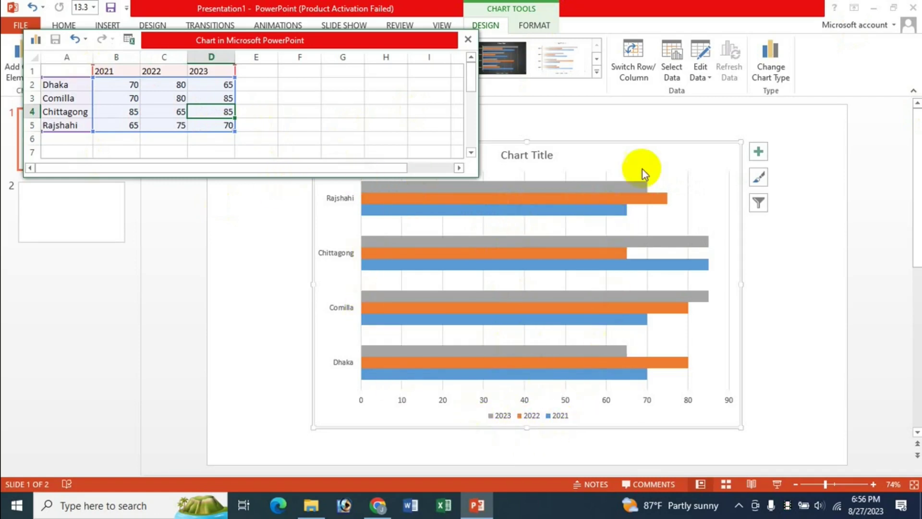
Step: Close the chart data sheet, leaving the four-city 2021–2023 bar chart on slide 1
{"action": "left_click", "coordinate": [470, 42]}
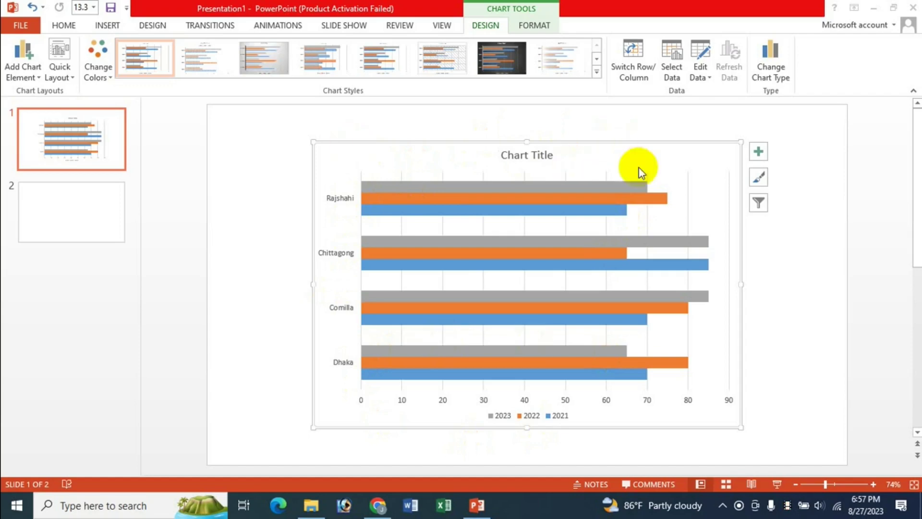
Step: Toggle the chart's axes and chart title off and back on from Chart Elements
{"action": "left_click", "coordinate": [758, 151]}
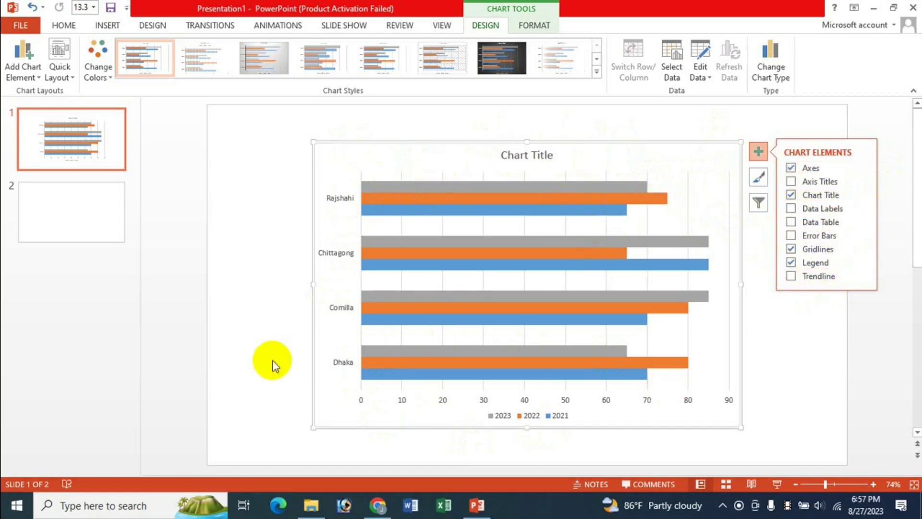
{"action": "left_click", "coordinate": [791, 169]}
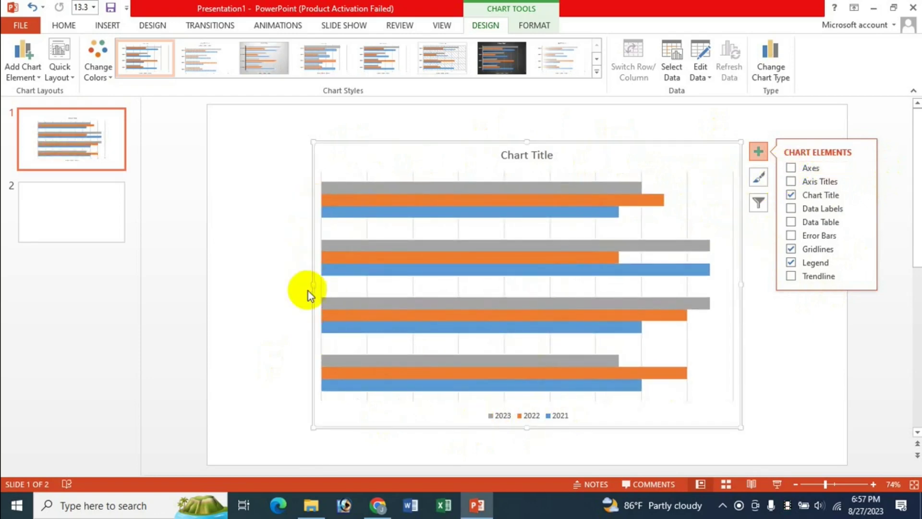
{"action": "left_click", "coordinate": [797, 169]}
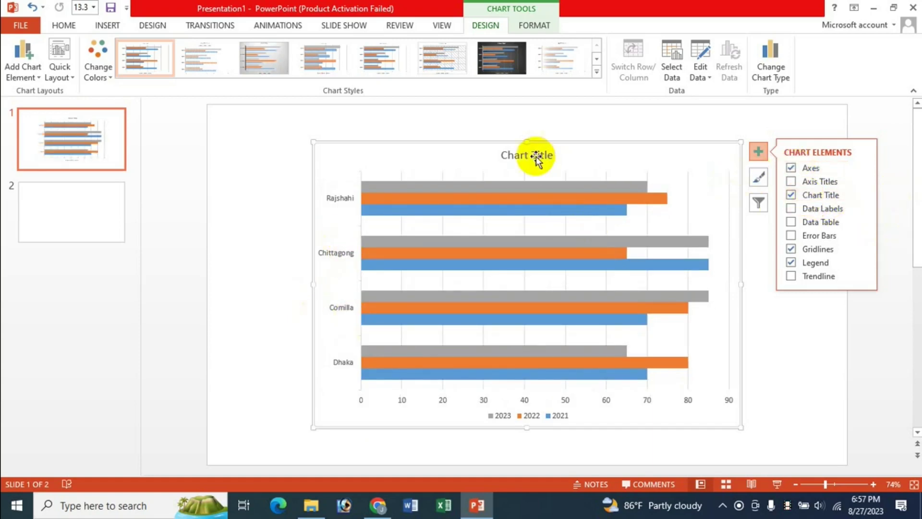
{"action": "left_click", "coordinate": [792, 195]}
{"action": "left_click", "coordinate": [791, 195]}
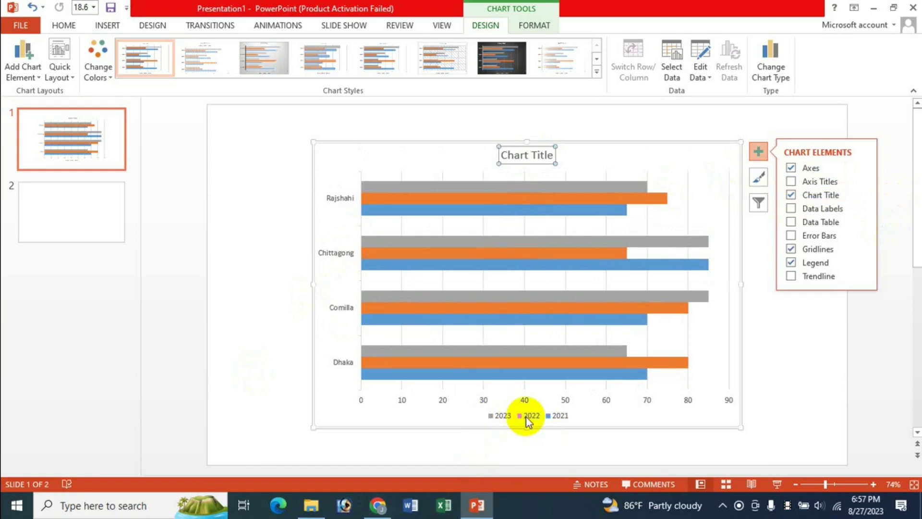
Step: Toggle the legend off and on, then open its More Options formatting pane
{"action": "left_click", "coordinate": [791, 267]}
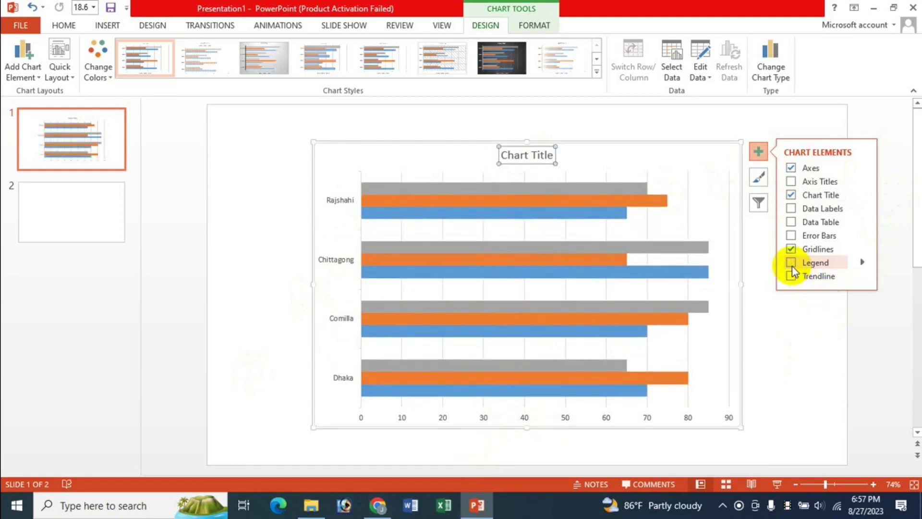
{"action": "left_click", "coordinate": [792, 267]}
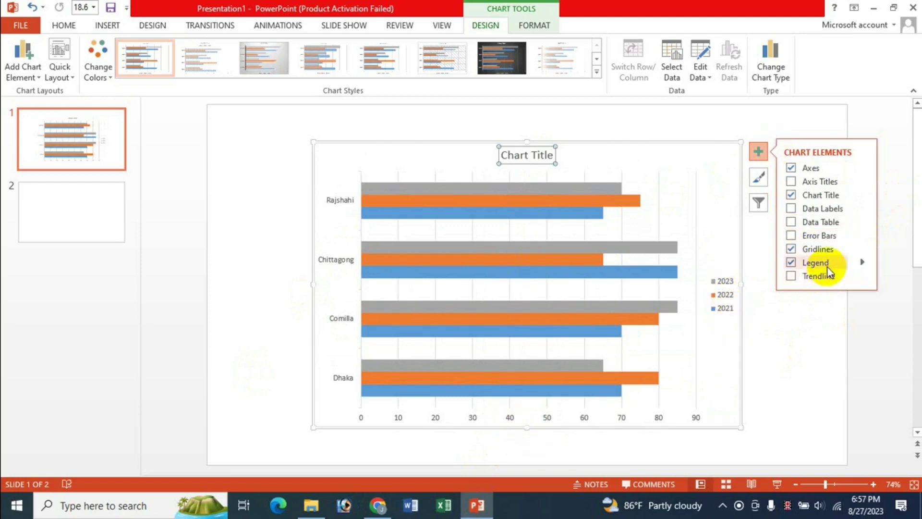
{"action": "left_click", "coordinate": [863, 263]}
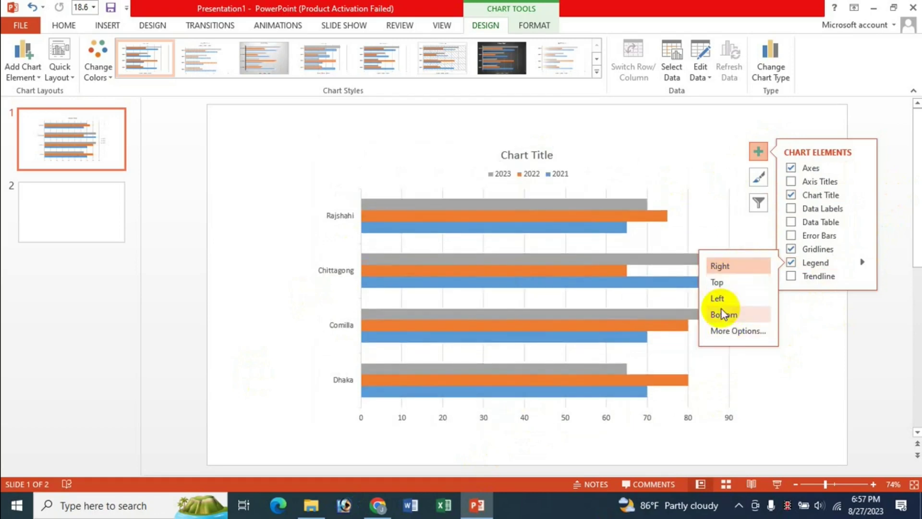
{"action": "left_click", "coordinate": [731, 335]}
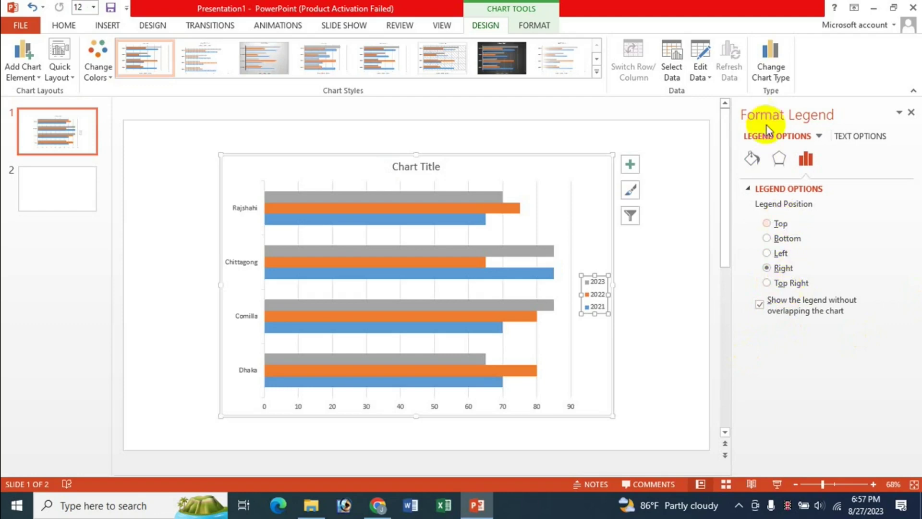
Step: Try the legend at Top Right, then set it to Bottom and close the Format Legend pane
{"action": "left_click", "coordinate": [791, 284]}
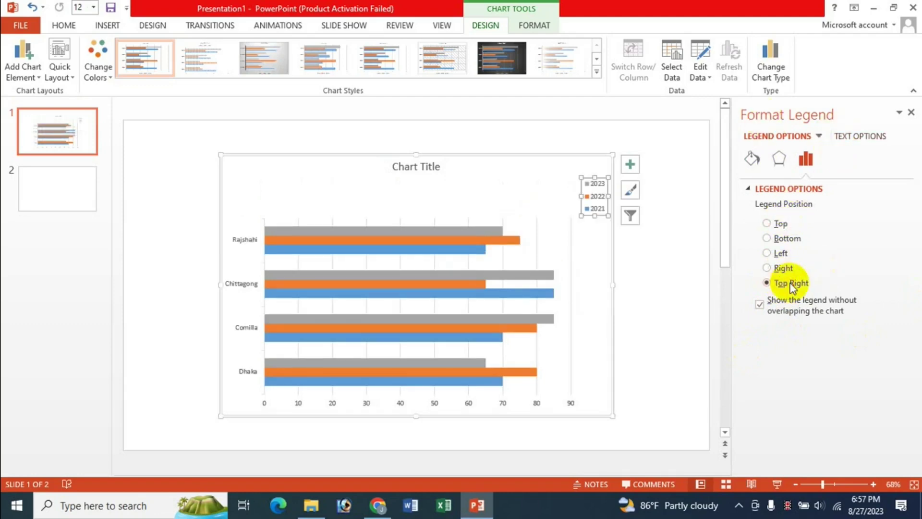
{"action": "left_click", "coordinate": [780, 239]}
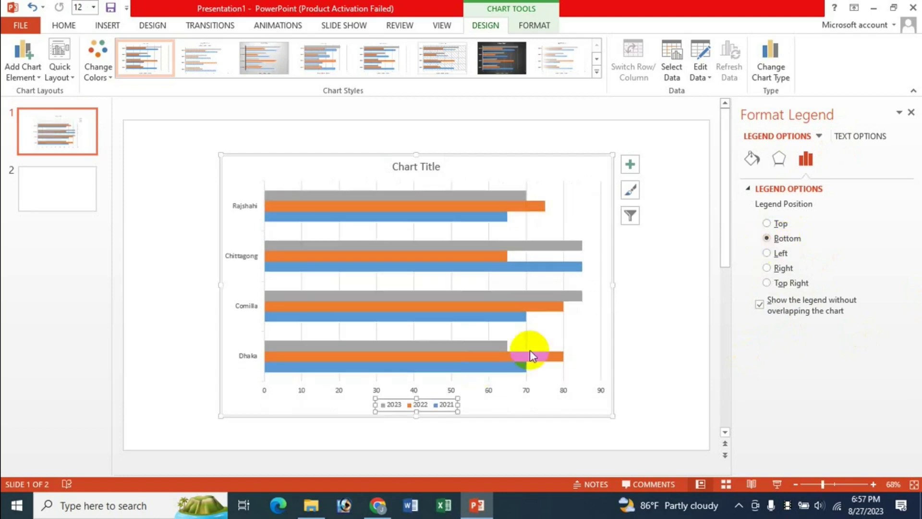
{"action": "left_click", "coordinate": [912, 114]}
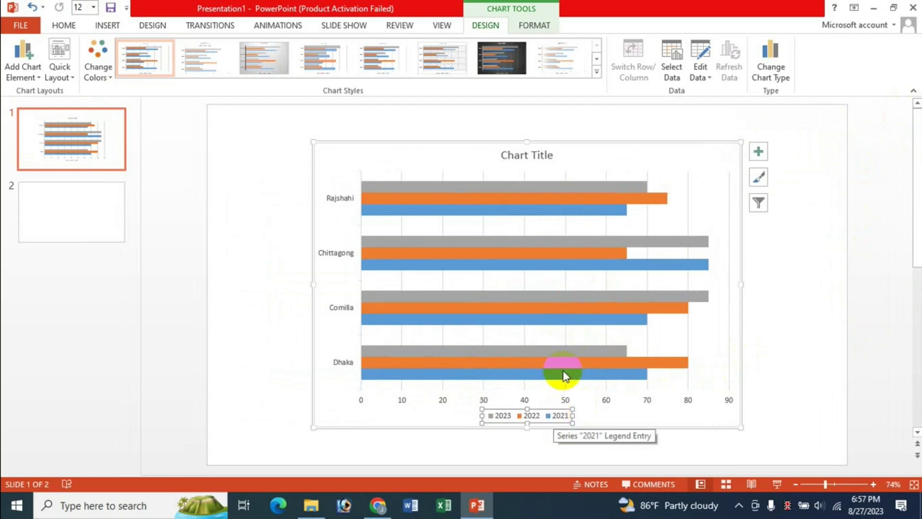
{"action": "left_click", "coordinate": [762, 155]}
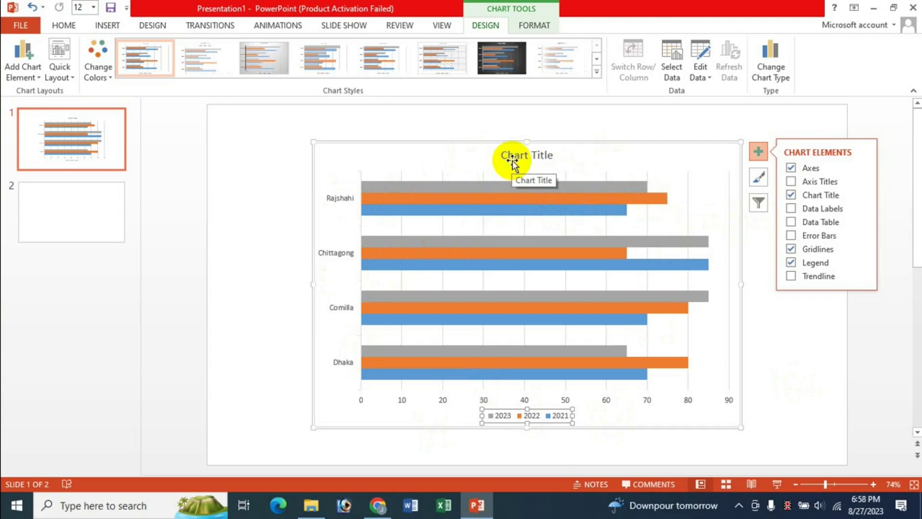
Step: Replace the chart title placeholder with 'Bangladesh Education Board', fixing the mistyped capital O
{"action": "left_click", "coordinate": [512, 160]}
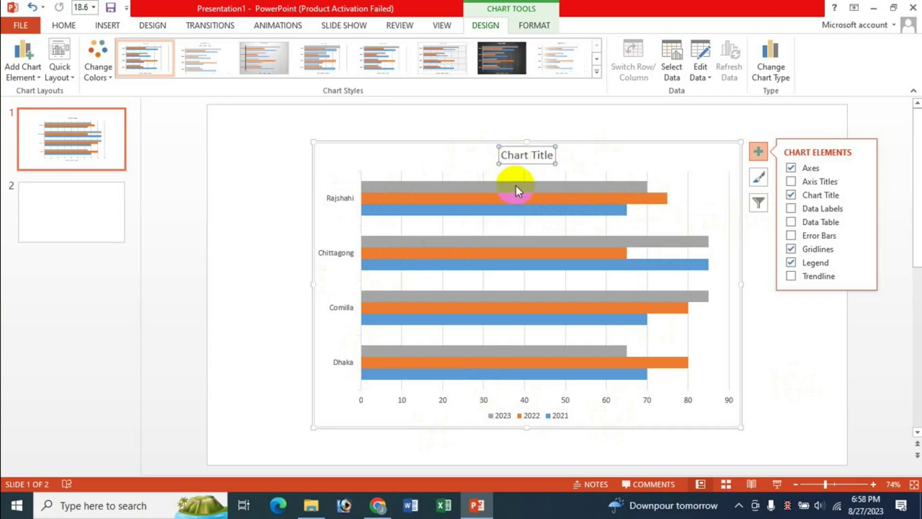
{"action": "left_click", "coordinate": [534, 25]}
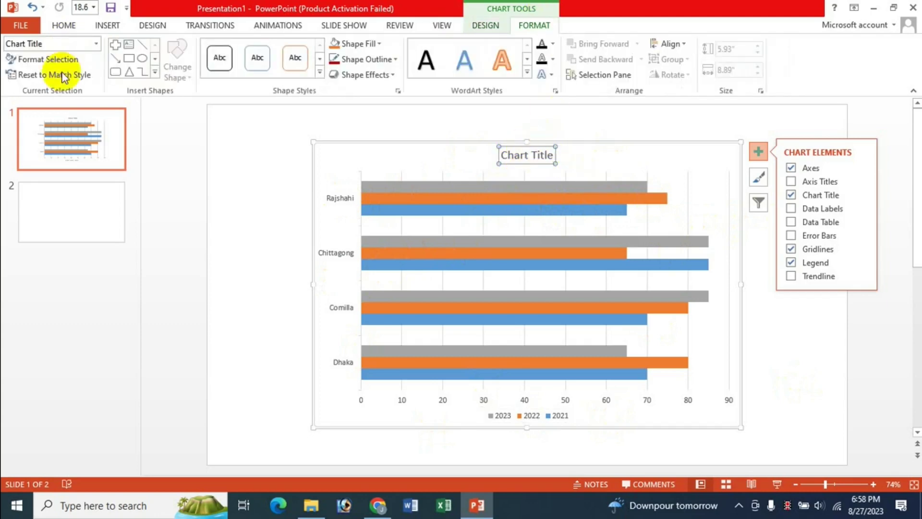
{"action": "left_click", "coordinate": [485, 25]}
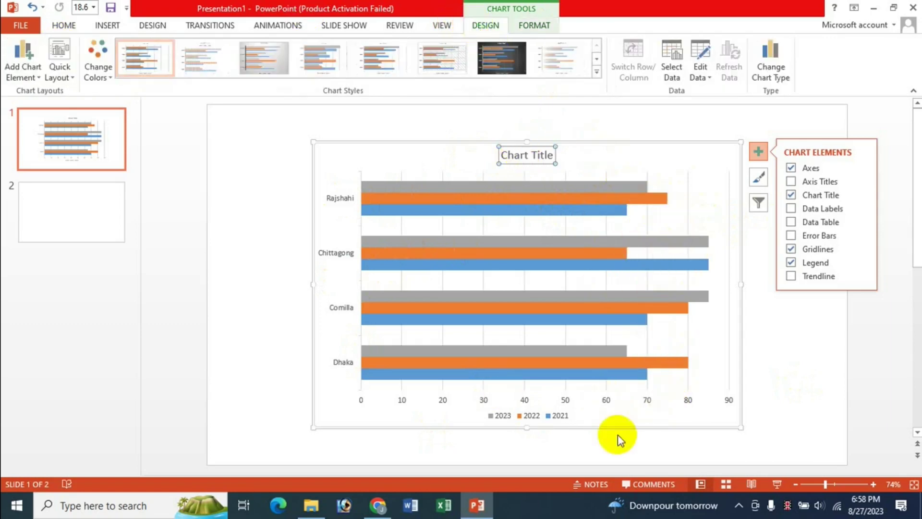
{"action": "left_click", "coordinate": [699, 126]}
{"action": "left_click", "coordinate": [529, 155]}
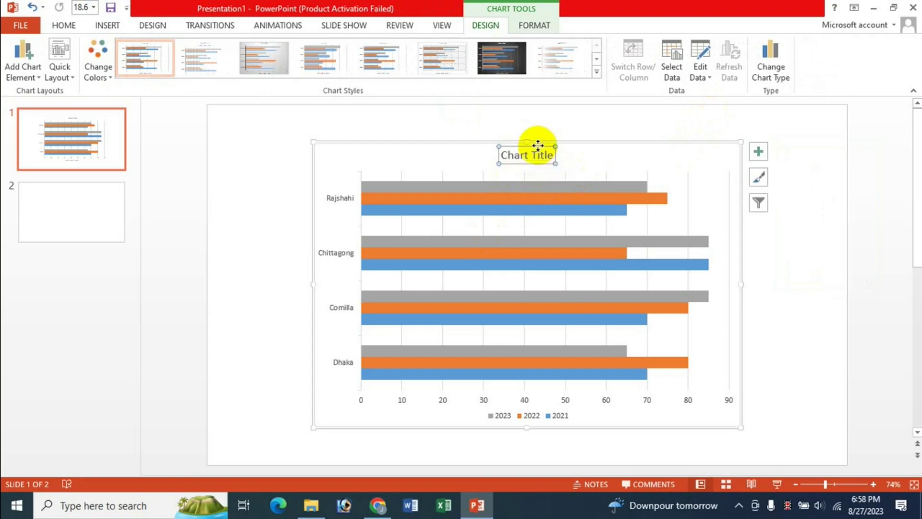
{"action": "type", "text": "Banglades"}
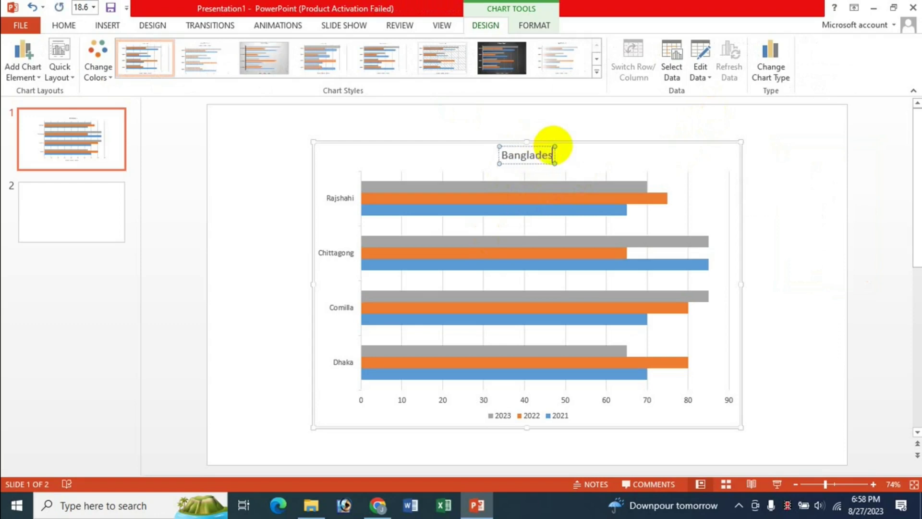
{"action": "type", "text": "h Education B"}
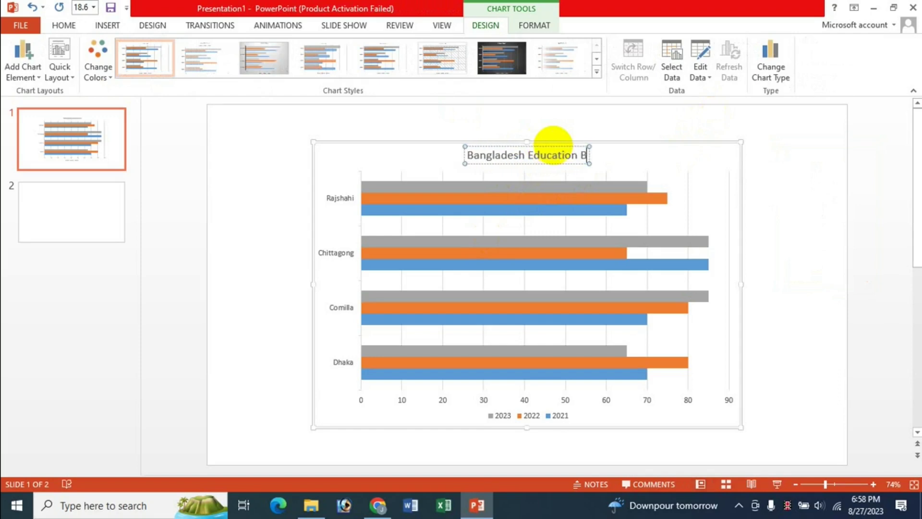
{"action": "type", "text": "Oard"}
{"action": "key", "text": "BackSpace"}
{"action": "key", "text": "BackSpace"}
{"action": "key", "text": "BackSpace"}
{"action": "key", "text": "BackSpace"}
{"action": "type", "text": "oa"}
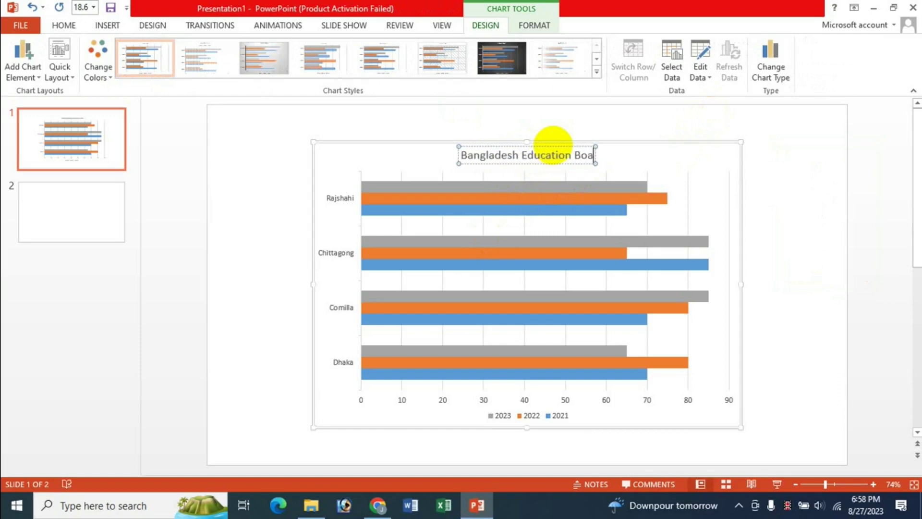
{"action": "type", "text": "rd"}
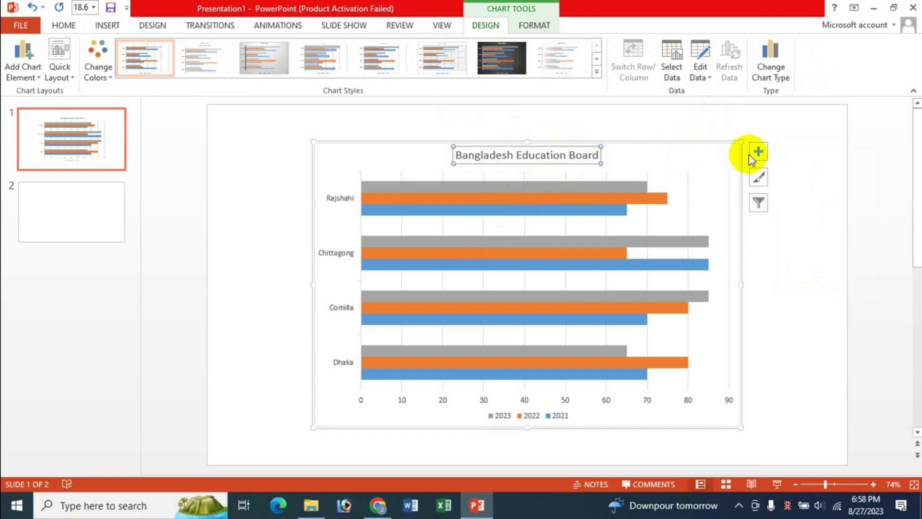
{"action": "left_click", "coordinate": [758, 153]}
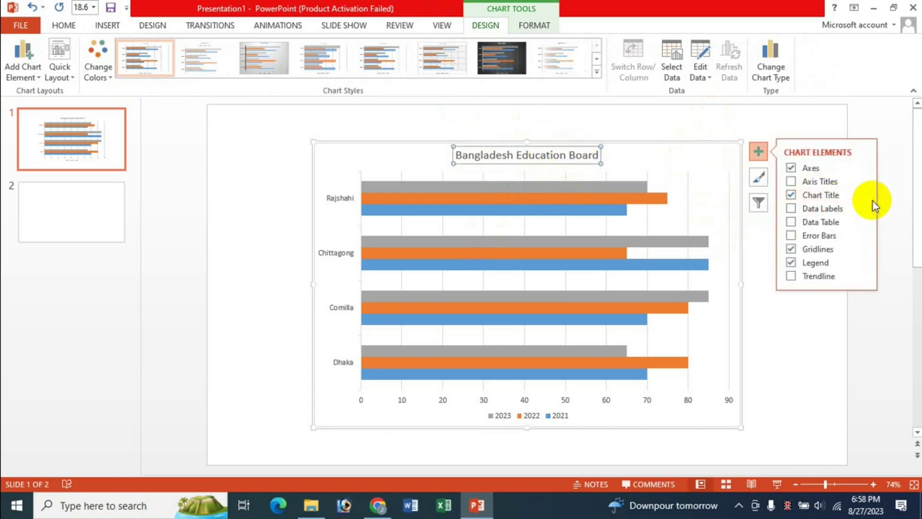
Step: Try gradient and solid fills and a solid border on the chart title box
{"action": "left_click", "coordinate": [861, 195]}
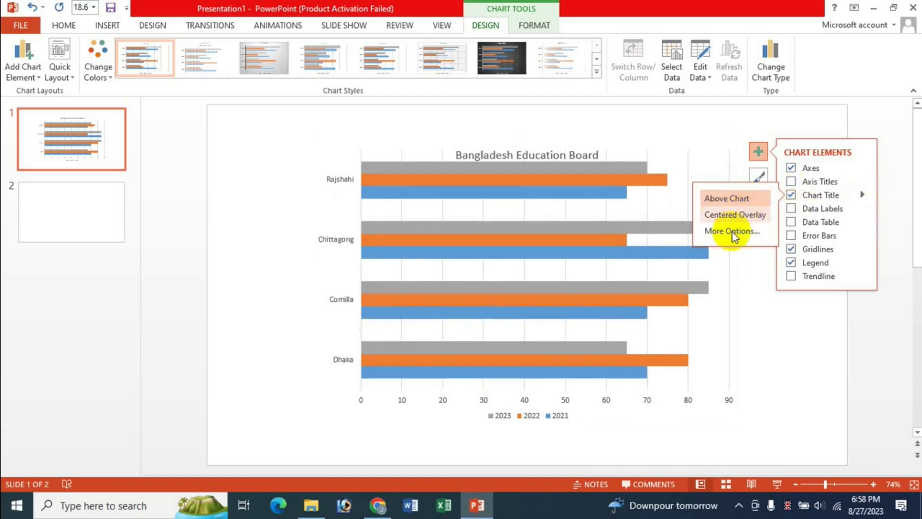
{"action": "left_click", "coordinate": [732, 231]}
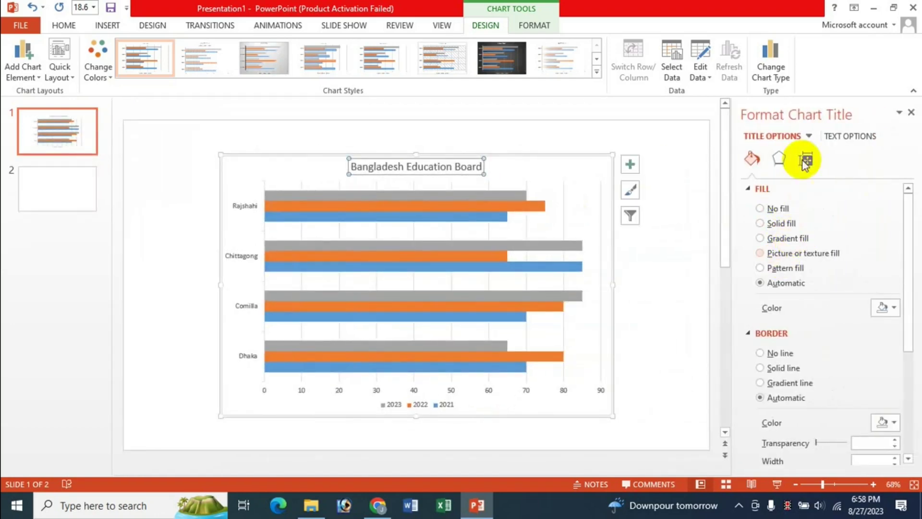
{"action": "left_click", "coordinate": [768, 241]}
{"action": "left_click", "coordinate": [768, 224]}
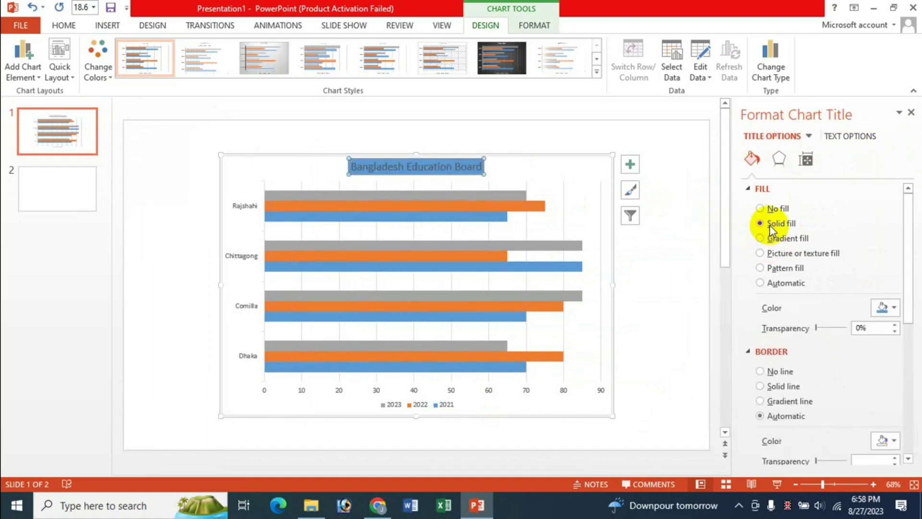
{"action": "left_click", "coordinate": [778, 387]}
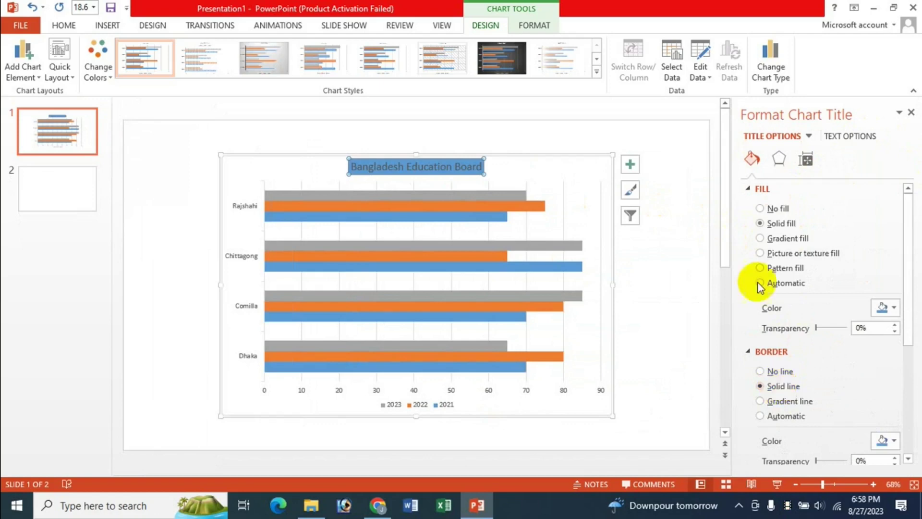
{"action": "left_click", "coordinate": [911, 112]}
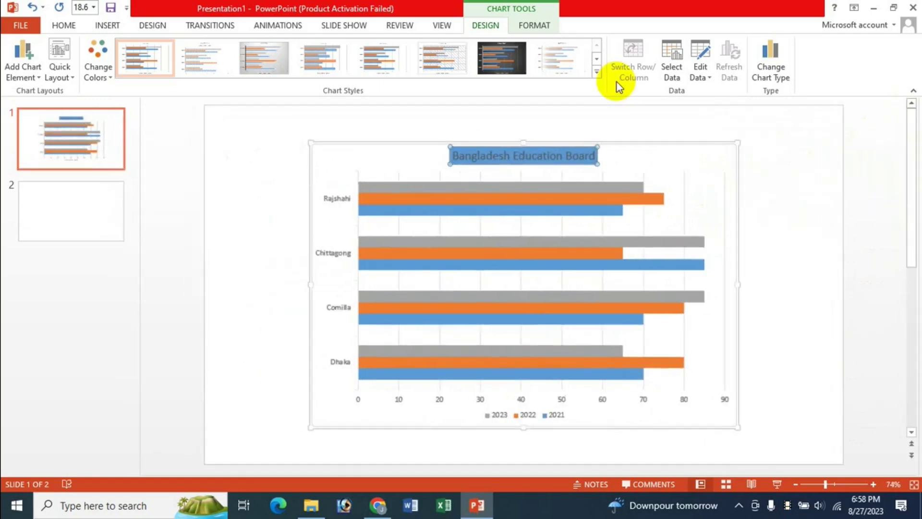
Step: Reopen the Format Chart Title pane from the element list, double-click and right-click menu
{"action": "left_click", "coordinate": [38, 77]}
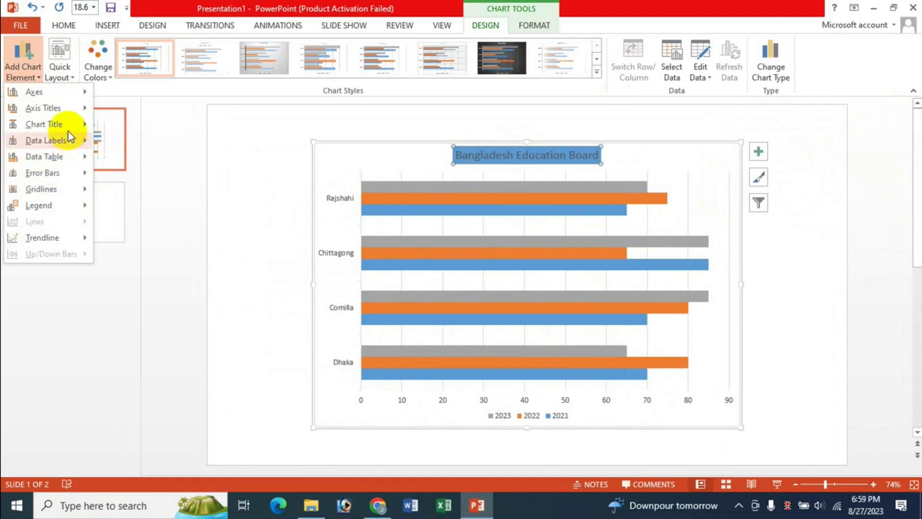
{"action": "mouse_move", "coordinate": [44, 124]}
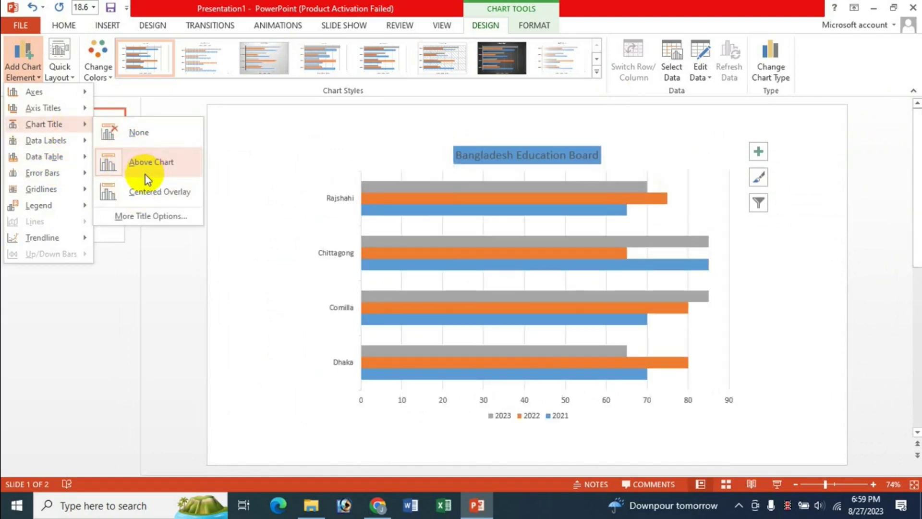
{"action": "left_click", "coordinate": [145, 219]}
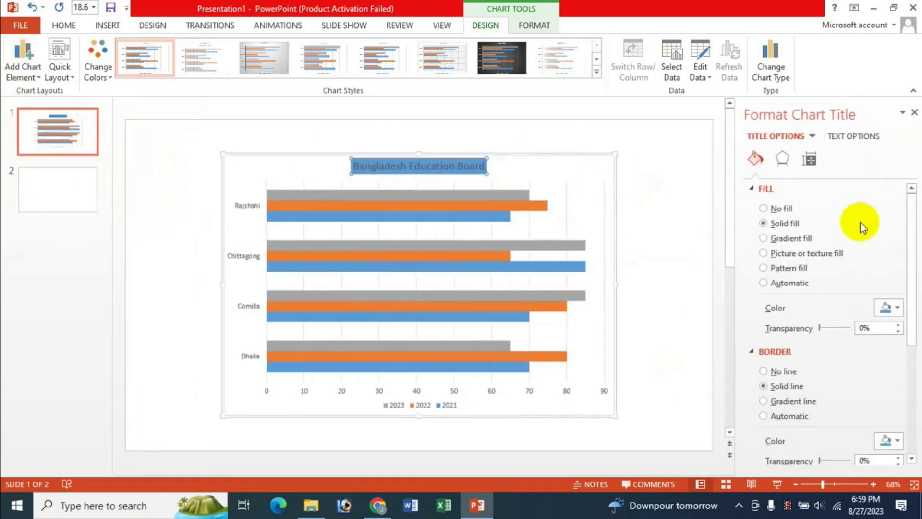
{"action": "left_click", "coordinate": [911, 113]}
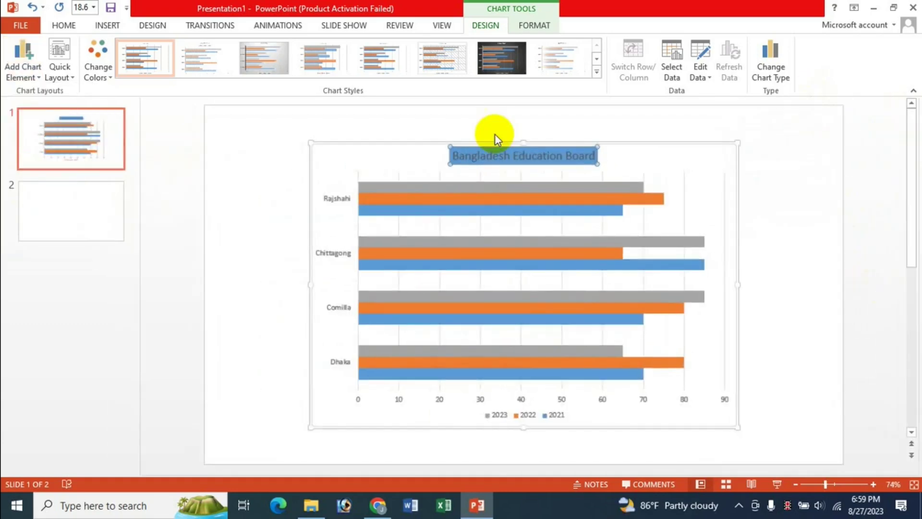
{"action": "double_click", "coordinate": [526, 147]}
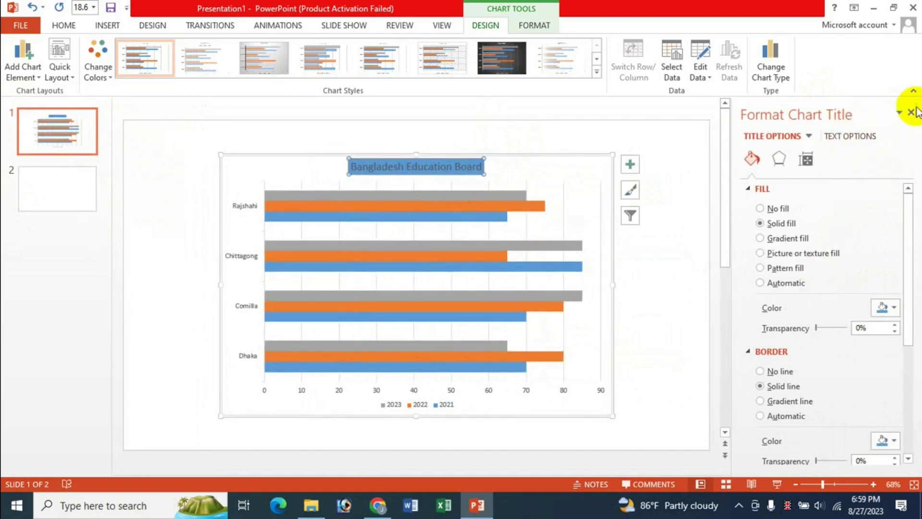
{"action": "left_click", "coordinate": [910, 112]}
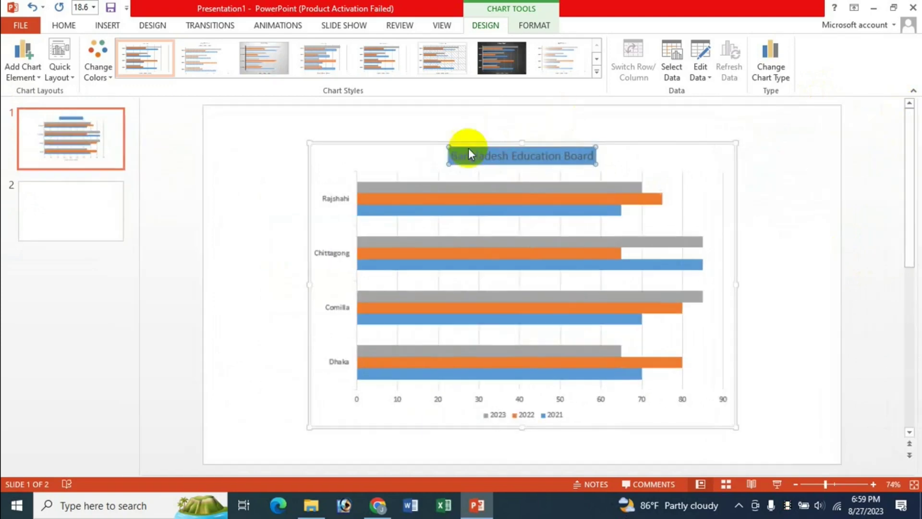
{"action": "right_click", "coordinate": [508, 148]}
{"action": "left_click", "coordinate": [542, 274]}
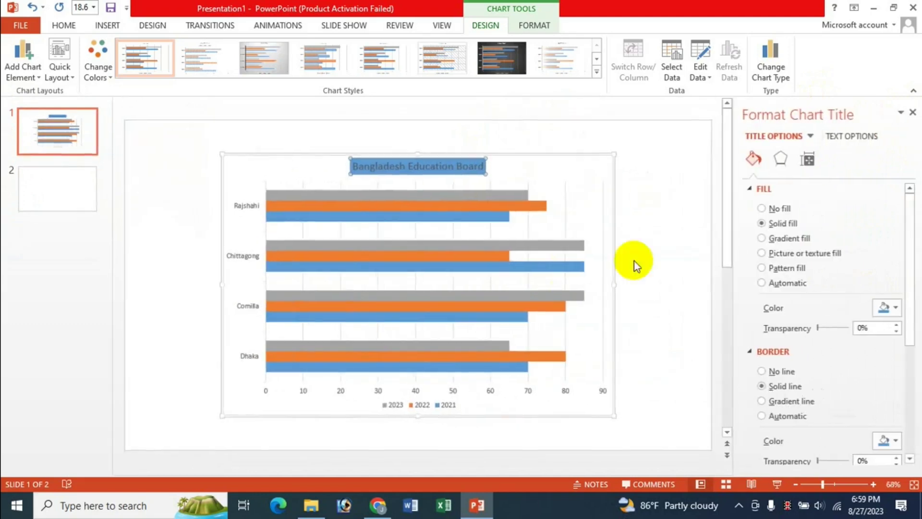
{"action": "left_click", "coordinate": [913, 113]}
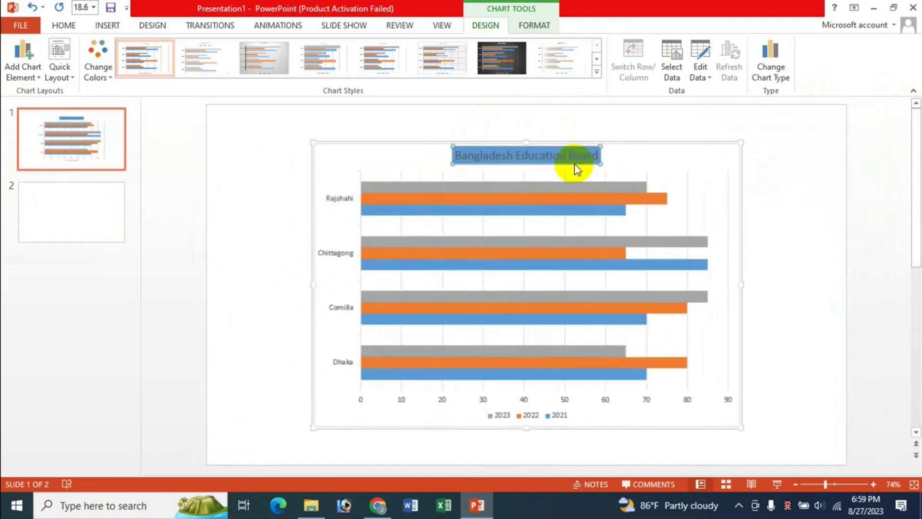
Step: Try gradient and picture or texture fills on the title, then Reset to Match Style
{"action": "left_click", "coordinate": [536, 26]}
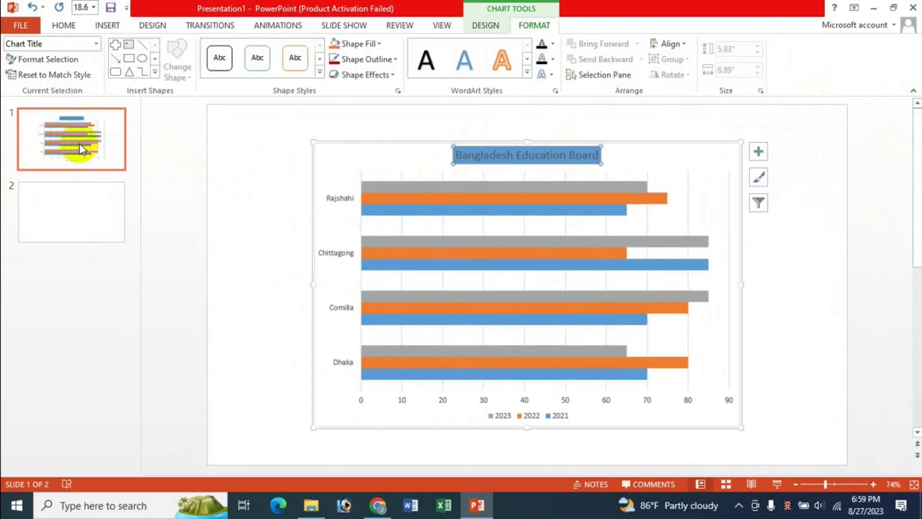
{"action": "left_click", "coordinate": [527, 156]}
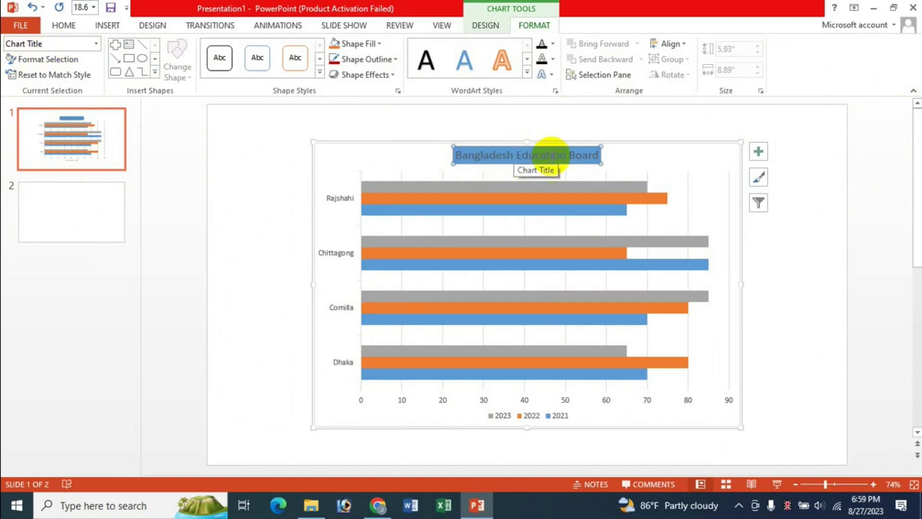
{"action": "left_click", "coordinate": [15, 58]}
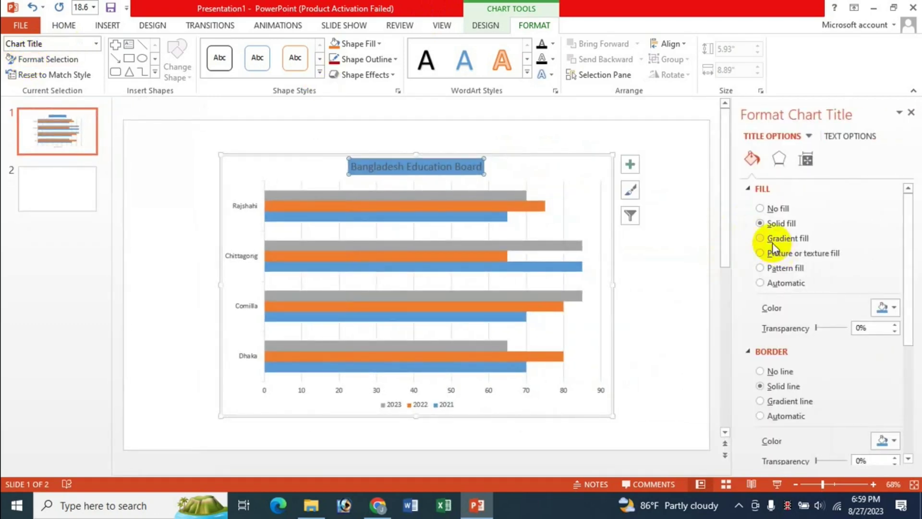
{"action": "left_click", "coordinate": [769, 239]}
{"action": "left_click", "coordinate": [772, 253]}
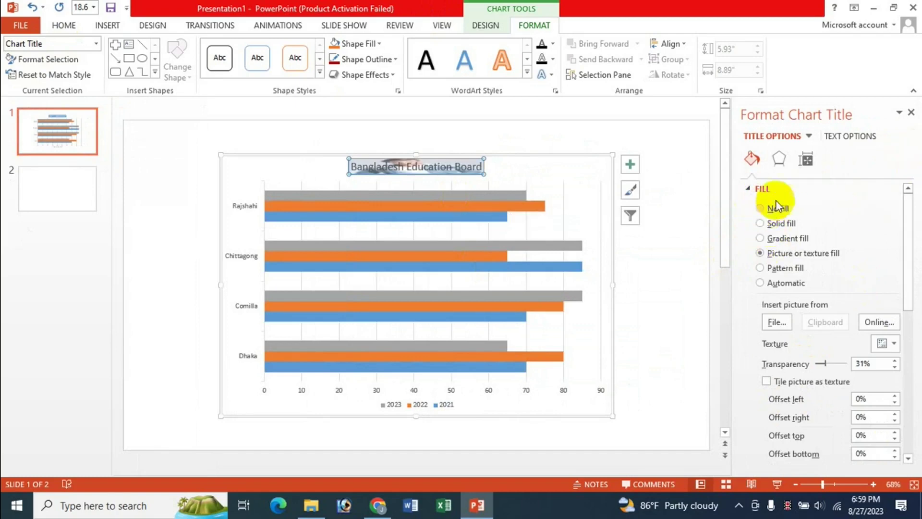
{"action": "left_click", "coordinate": [911, 114]}
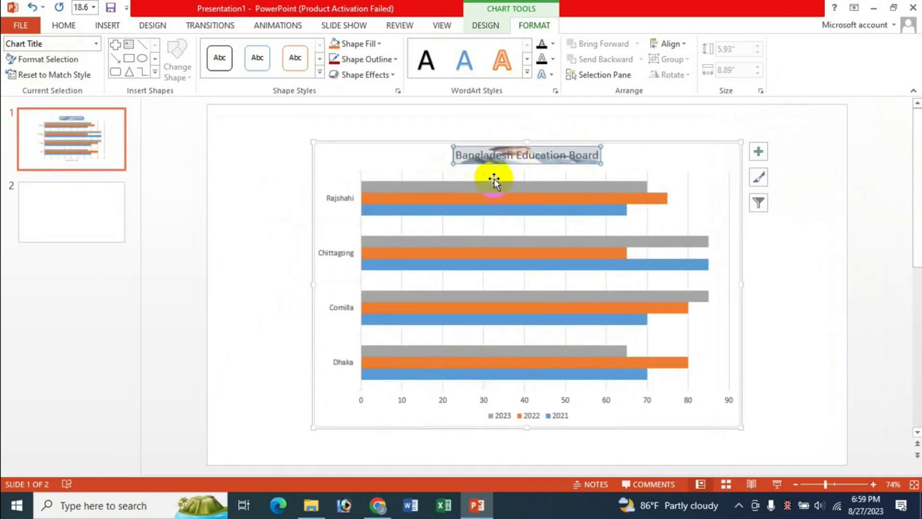
{"action": "left_click", "coordinate": [45, 77]}
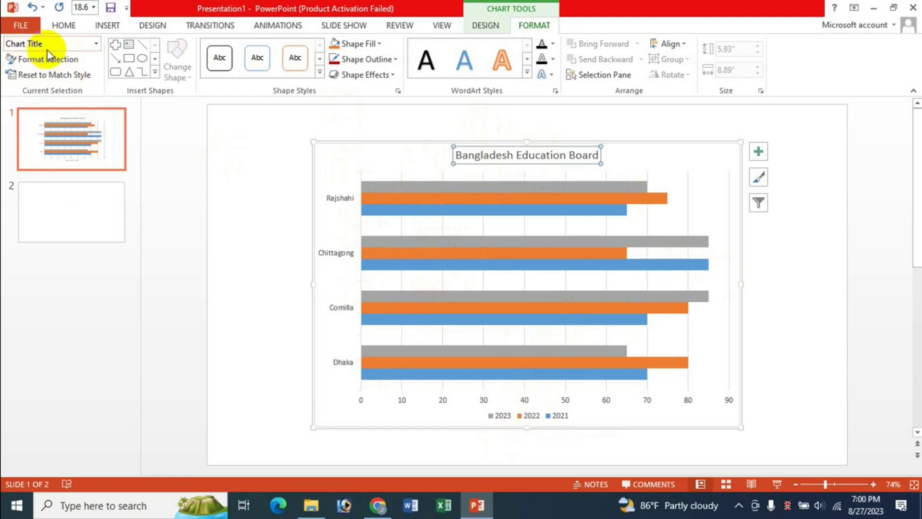
Step: Pick Plot Area from the Chart Elements dropdown and give it a gradient fill in Format Plot Area
{"action": "left_click", "coordinate": [550, 416]}
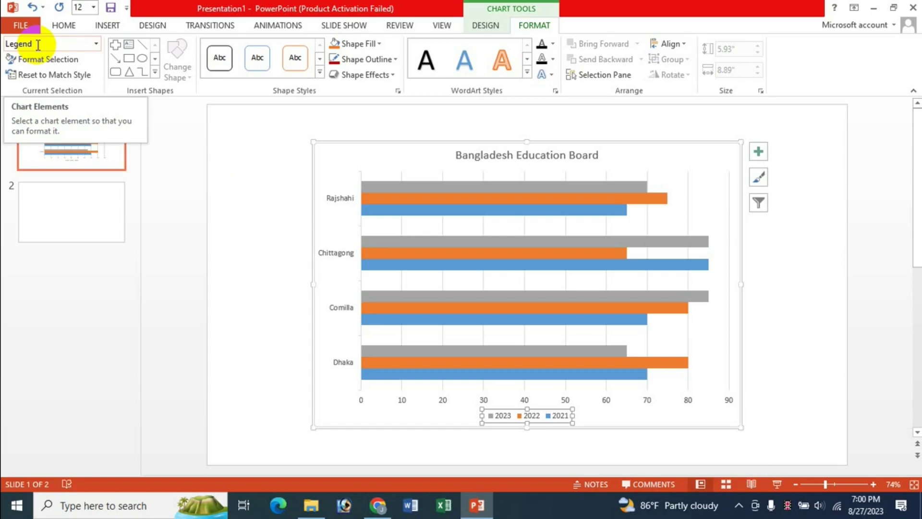
{"action": "left_click", "coordinate": [96, 43]}
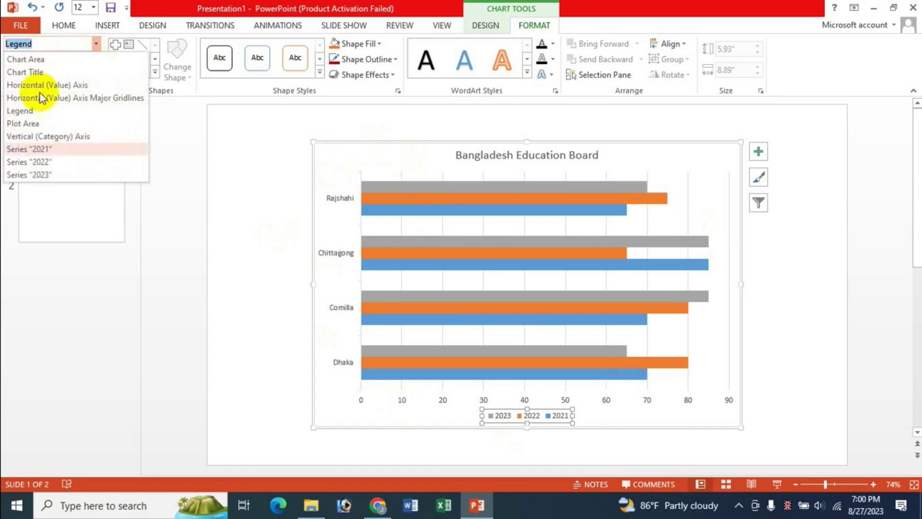
{"action": "left_click", "coordinate": [33, 124]}
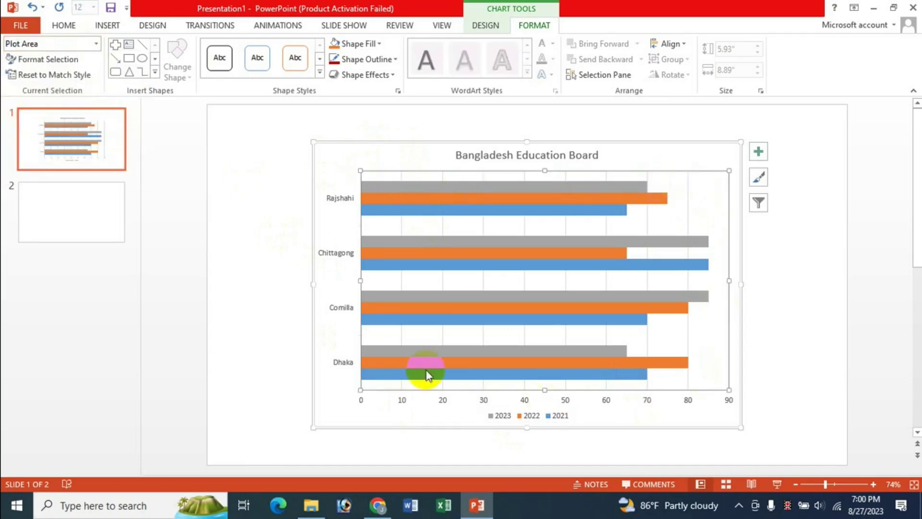
{"action": "left_click", "coordinate": [96, 44]}
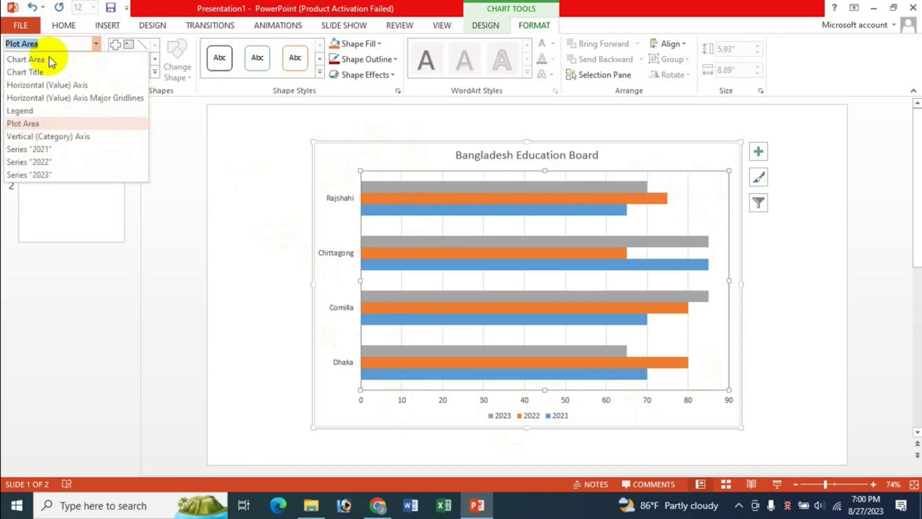
{"action": "left_click", "coordinate": [29, 60]}
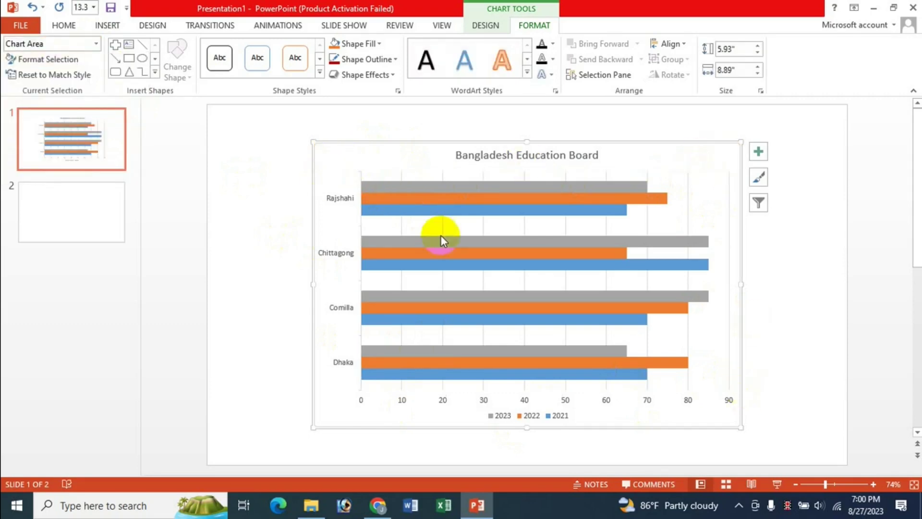
{"action": "left_click", "coordinate": [427, 179]}
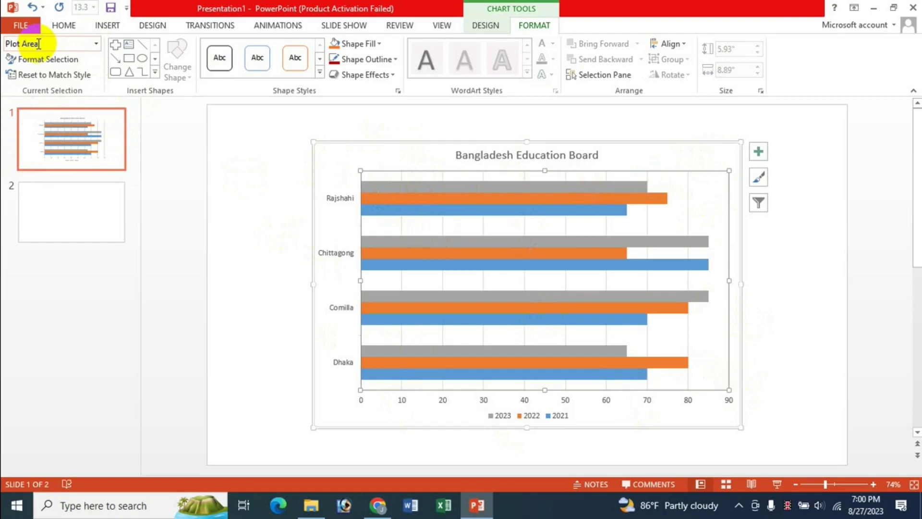
{"action": "left_click", "coordinate": [475, 271]}
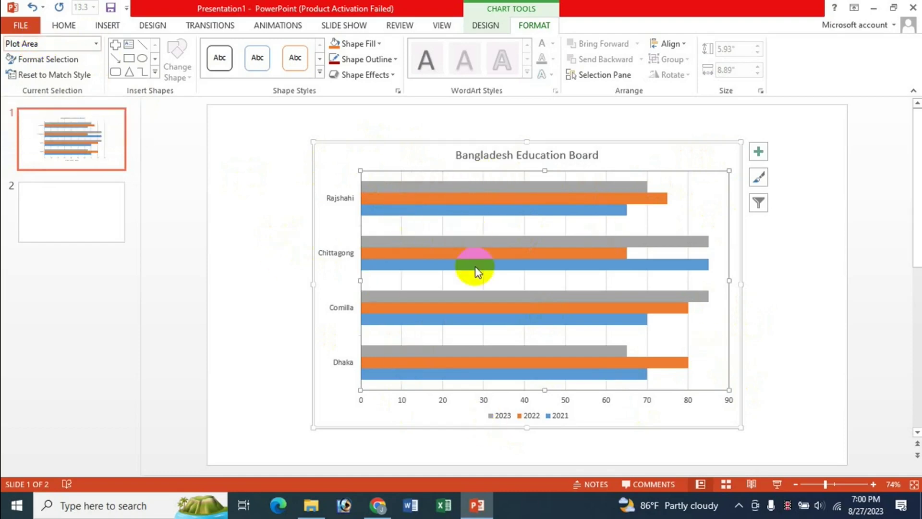
{"action": "left_click", "coordinate": [418, 267]}
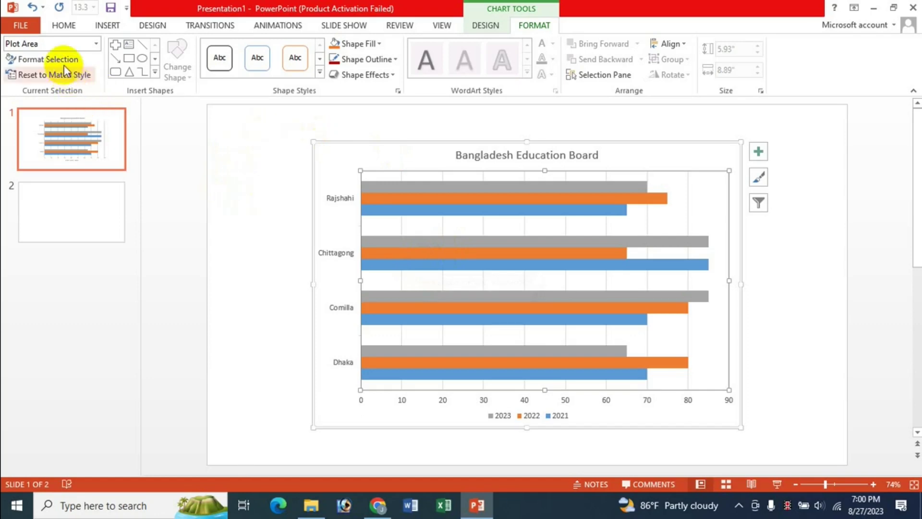
{"action": "left_click", "coordinate": [49, 58]}
{"action": "left_click", "coordinate": [777, 238]}
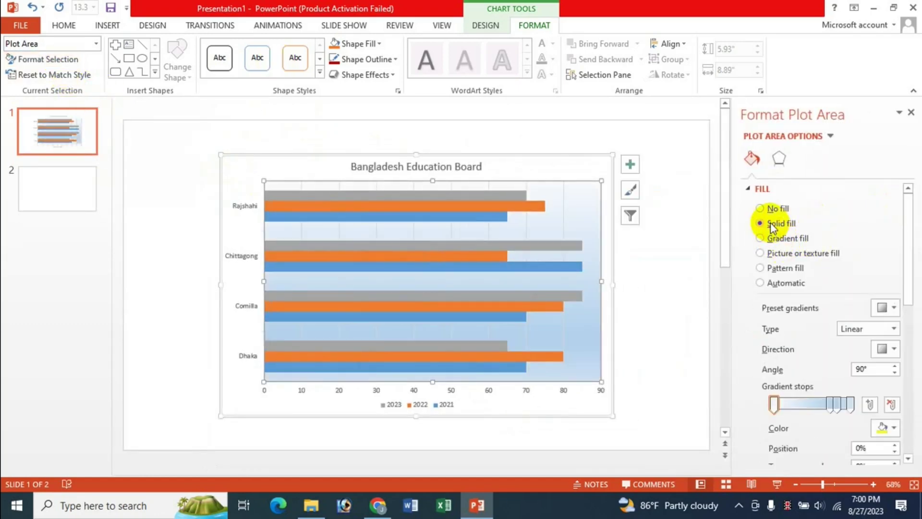
Step: Switch the plot area to a solid blue fill, then browse Shape Styles without applying one
{"action": "left_click", "coordinate": [771, 223]}
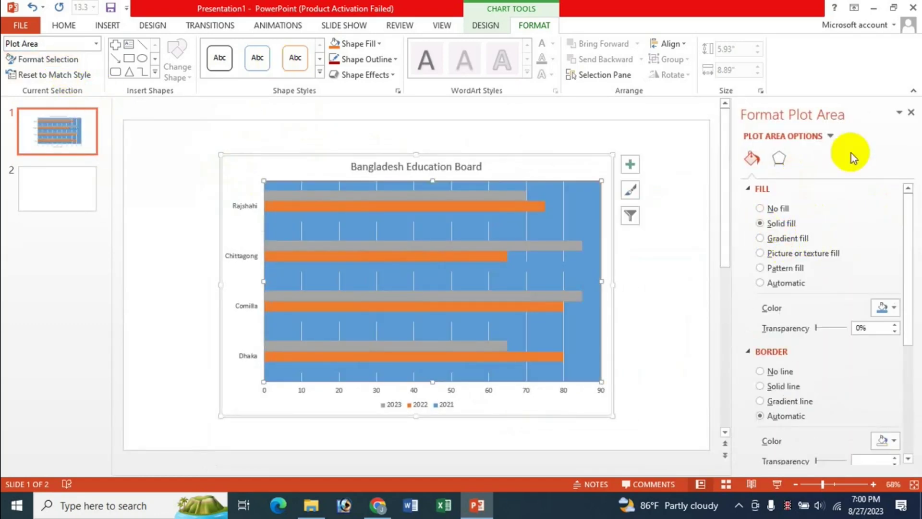
{"action": "left_click", "coordinate": [912, 114]}
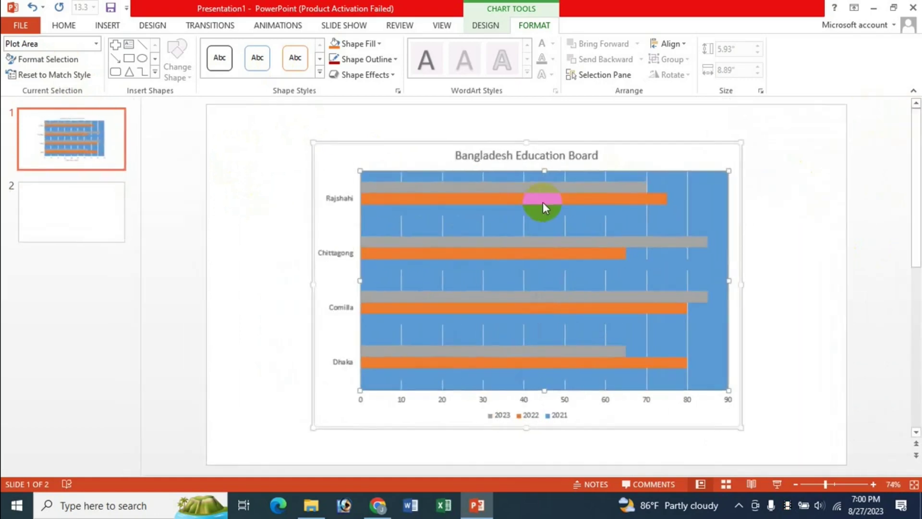
{"action": "right_click", "coordinate": [574, 175]}
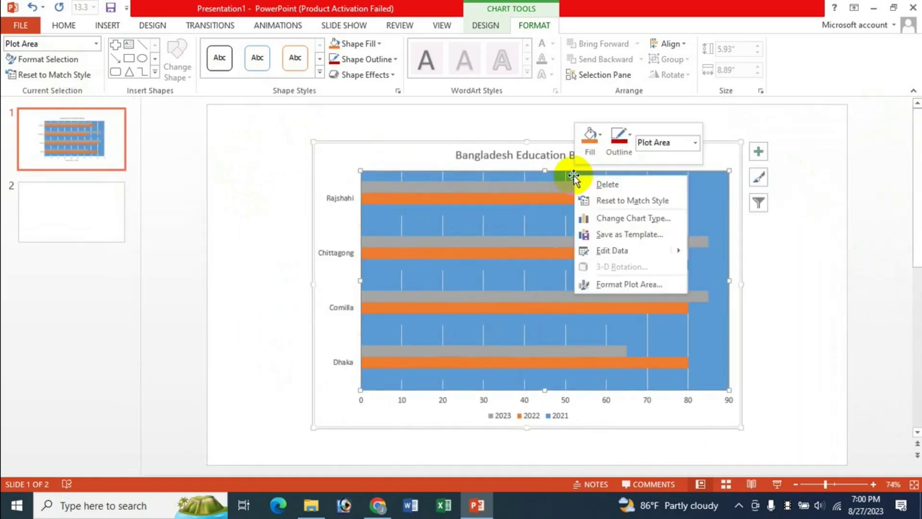
{"action": "left_click", "coordinate": [630, 286]}
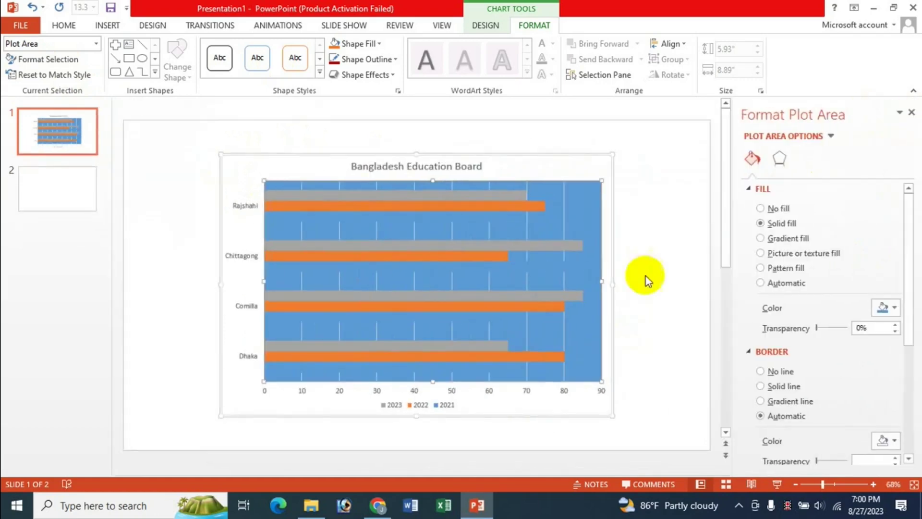
{"action": "left_click", "coordinate": [912, 113]}
{"action": "left_click", "coordinate": [550, 195]}
{"action": "double_click", "coordinate": [522, 177]}
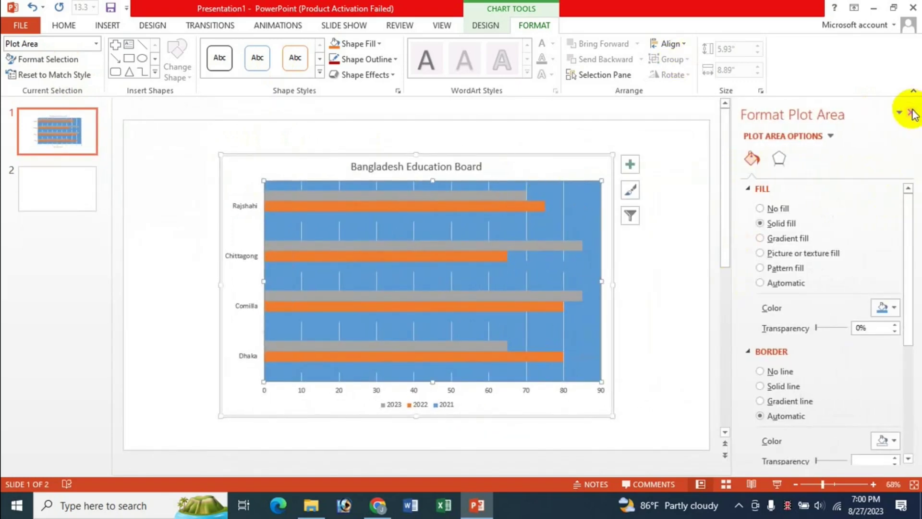
{"action": "left_click", "coordinate": [912, 113]}
{"action": "mouse_move", "coordinate": [404, 206]}
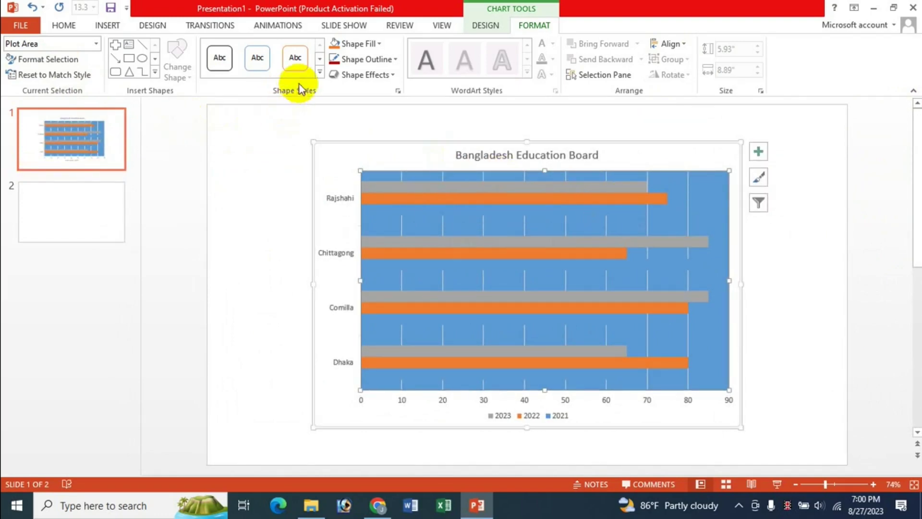
{"action": "left_click", "coordinate": [319, 72]}
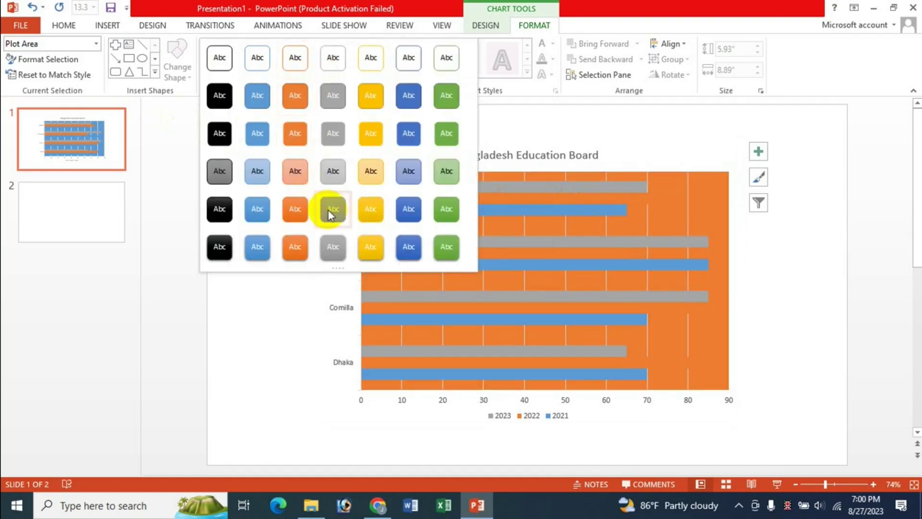
{"action": "left_click", "coordinate": [623, 16]}
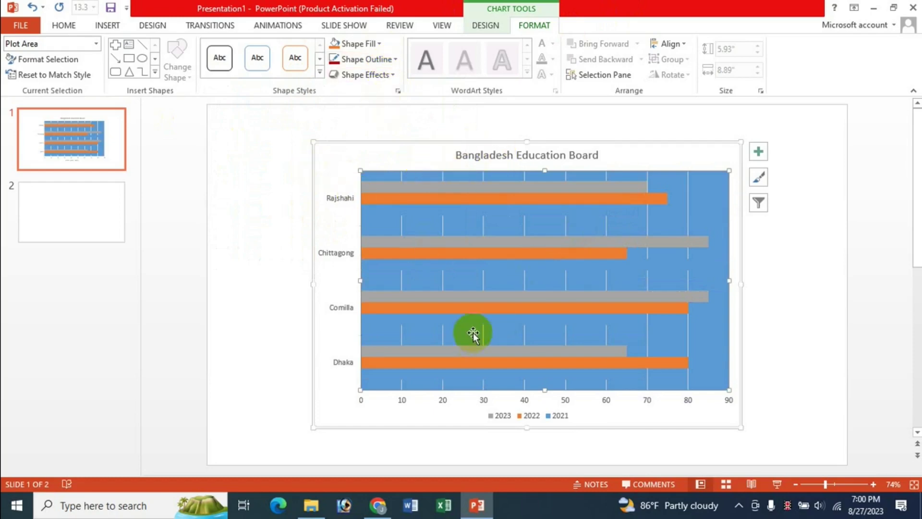
{"action": "left_click", "coordinate": [532, 421]}
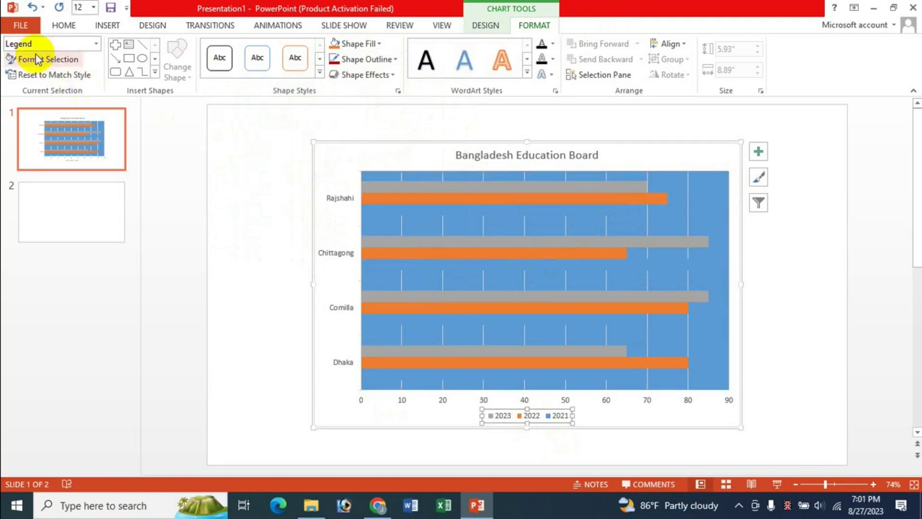
{"action": "left_click", "coordinate": [62, 59]}
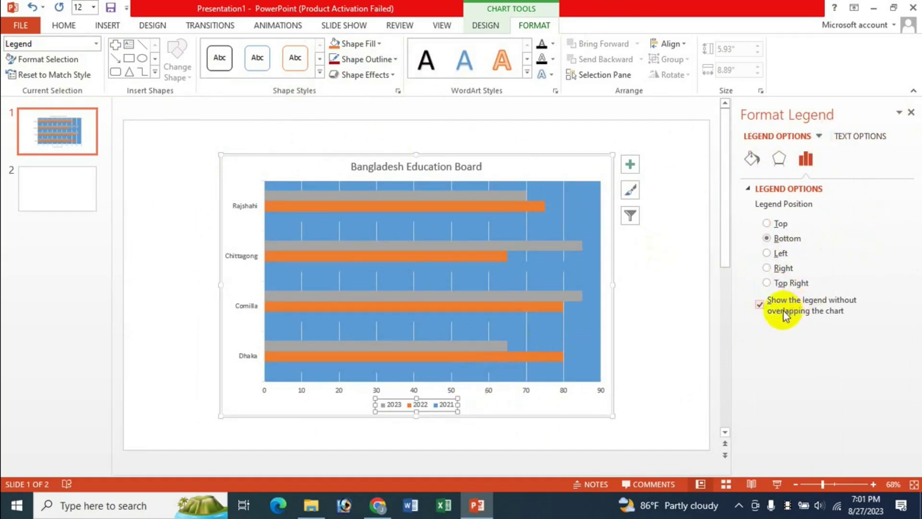
{"action": "left_click", "coordinate": [911, 113]}
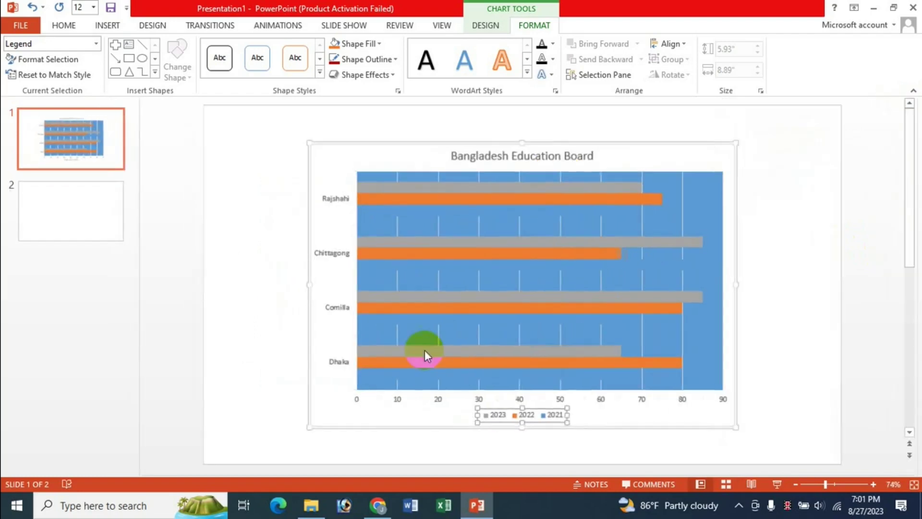
{"action": "double_click", "coordinate": [519, 414]}
{"action": "left_click", "coordinate": [909, 113]}
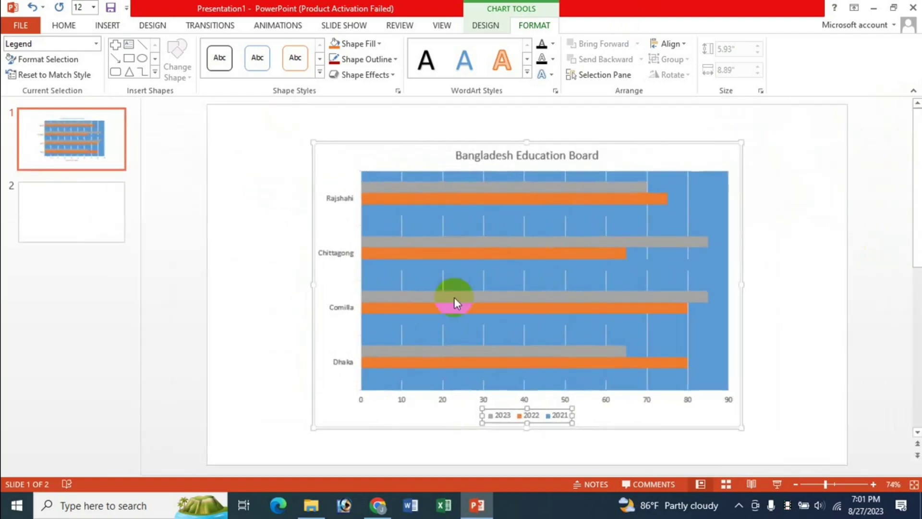
{"action": "right_click", "coordinate": [508, 410]}
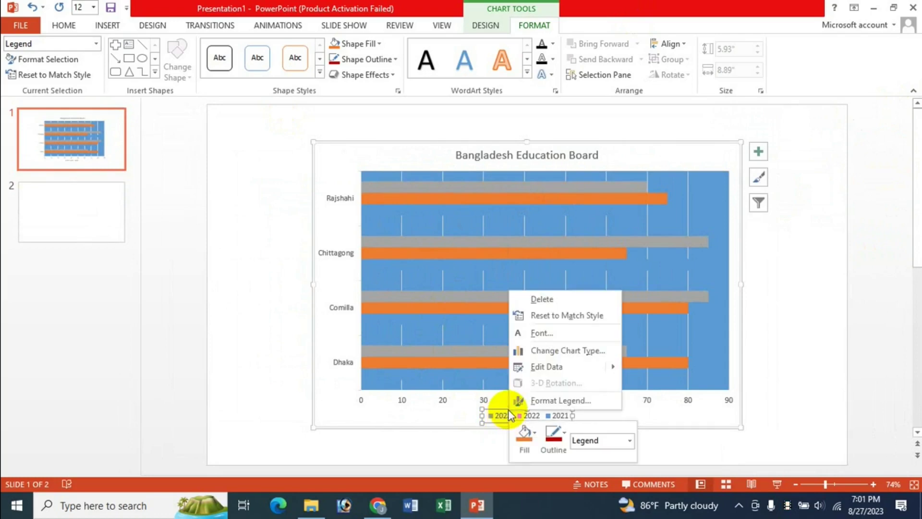
{"action": "left_click", "coordinate": [571, 405]}
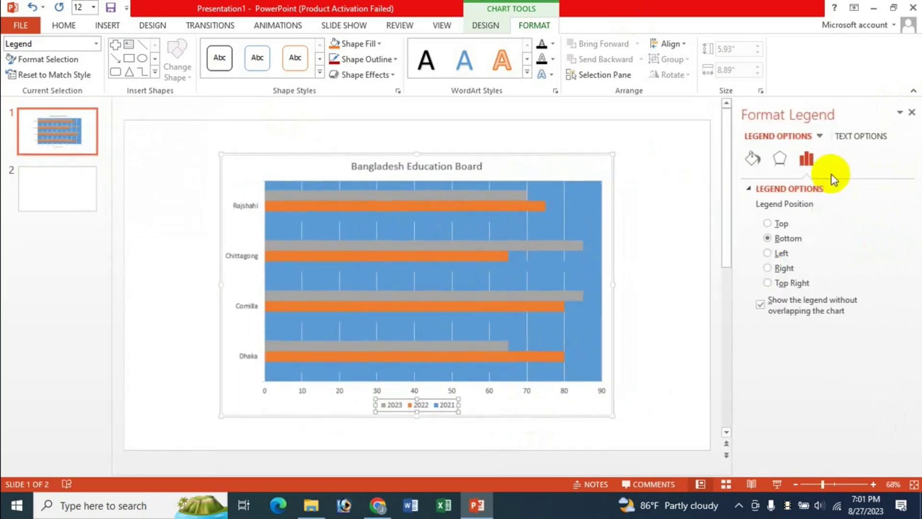
{"action": "left_click", "coordinate": [909, 113]}
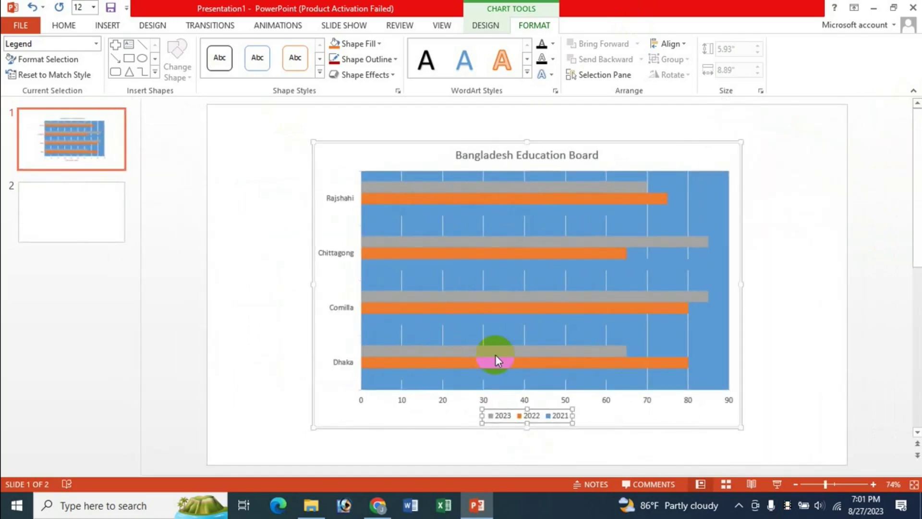
{"action": "mouse_move", "coordinate": [505, 188]}
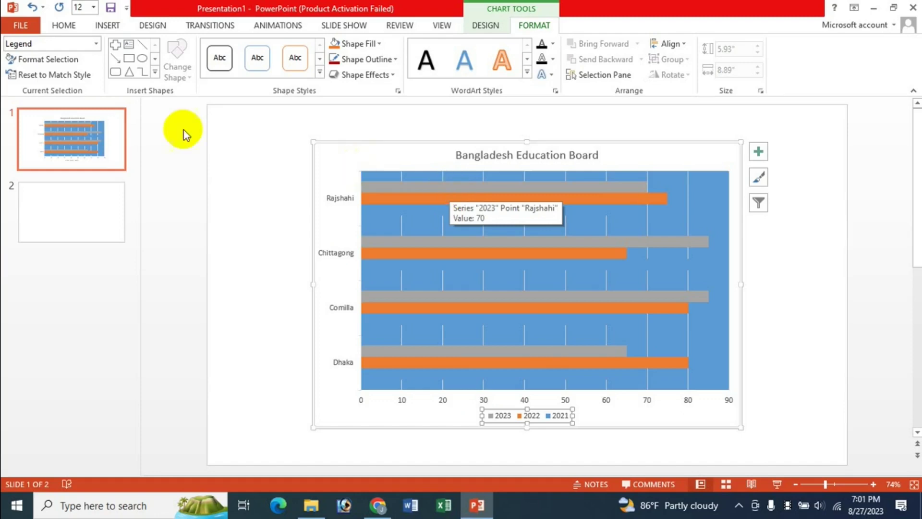
{"action": "left_click", "coordinate": [422, 244]}
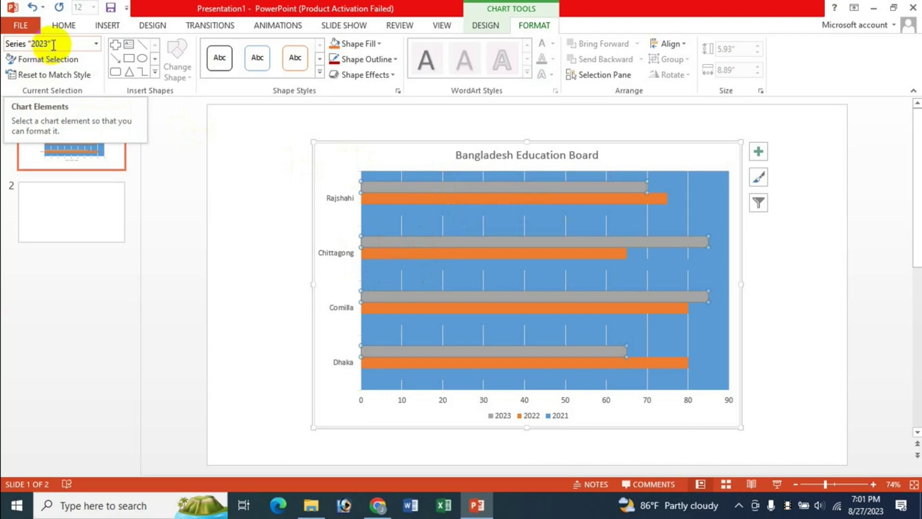
Step: Check formatting for the 2023 series and Rajshahi 2023 bar, then open the Chart Elements dropdown
{"action": "left_click", "coordinate": [481, 254]}
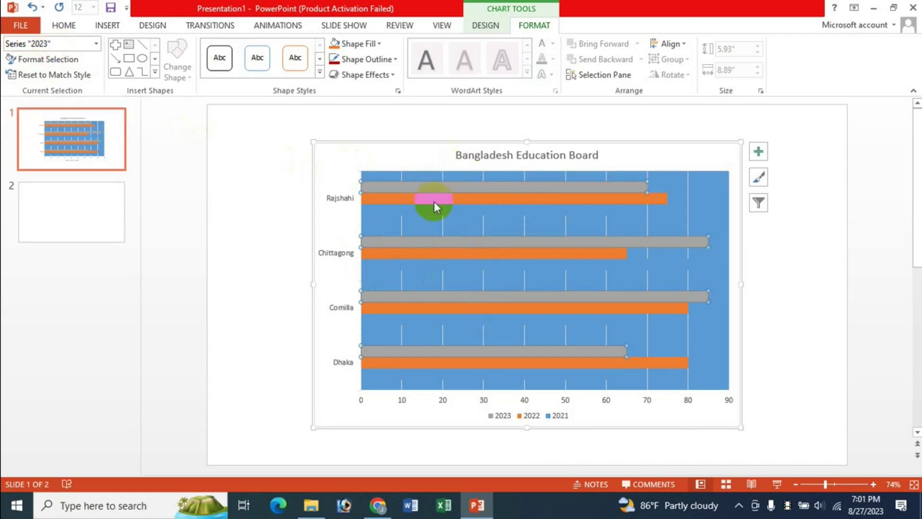
{"action": "left_click", "coordinate": [68, 59]}
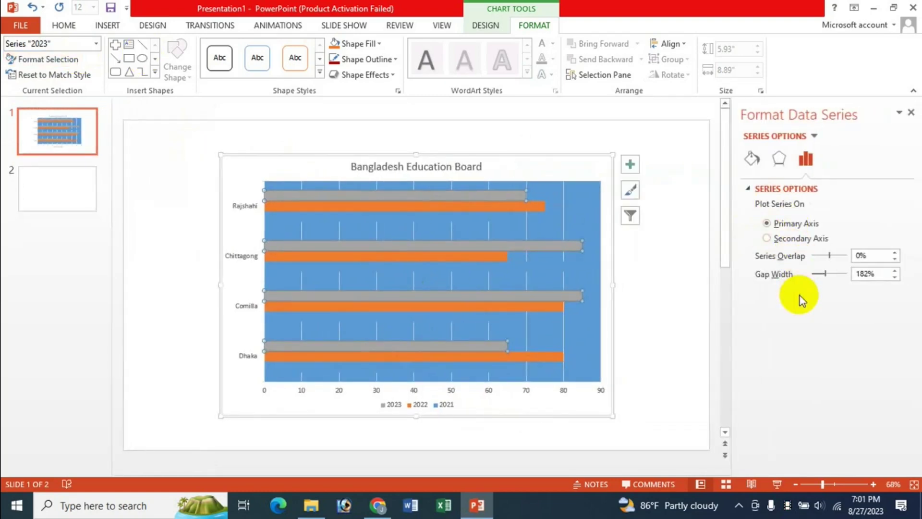
{"action": "left_click", "coordinate": [912, 113]}
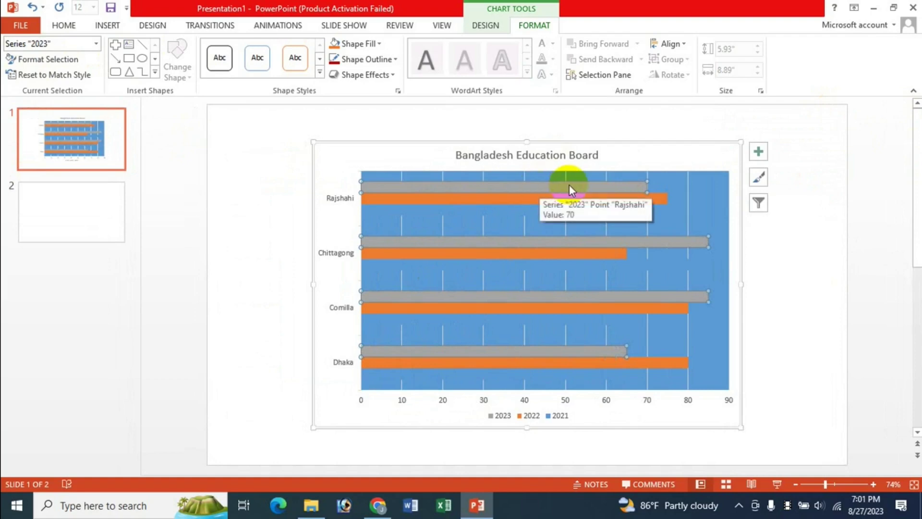
{"action": "double_click", "coordinate": [571, 189]}
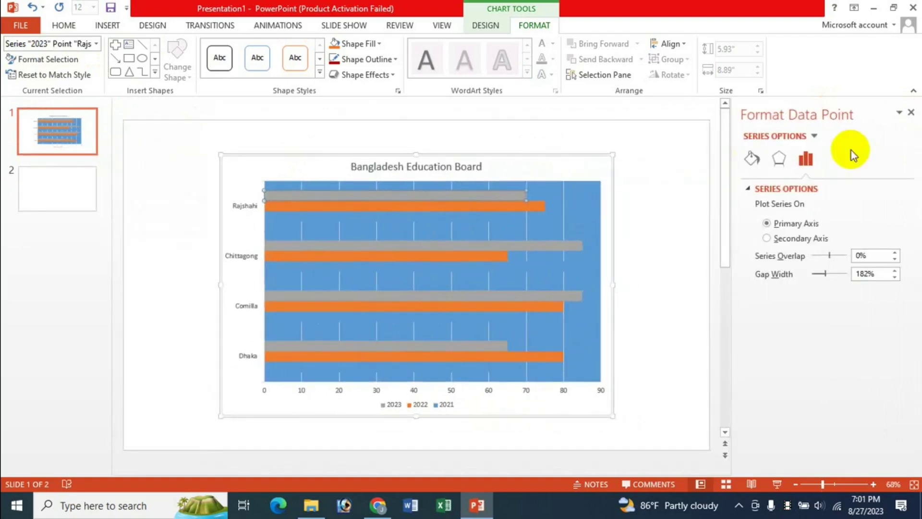
{"action": "left_click", "coordinate": [912, 114]}
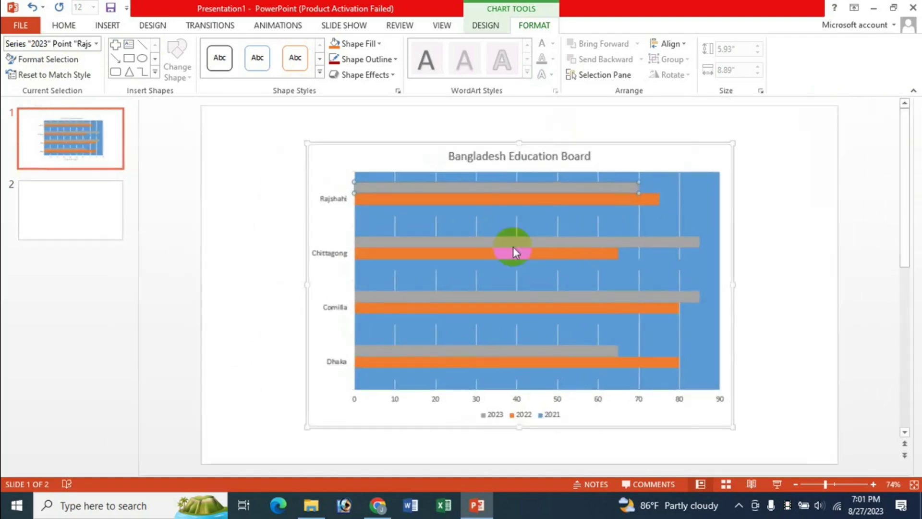
{"action": "right_click", "coordinate": [529, 189]}
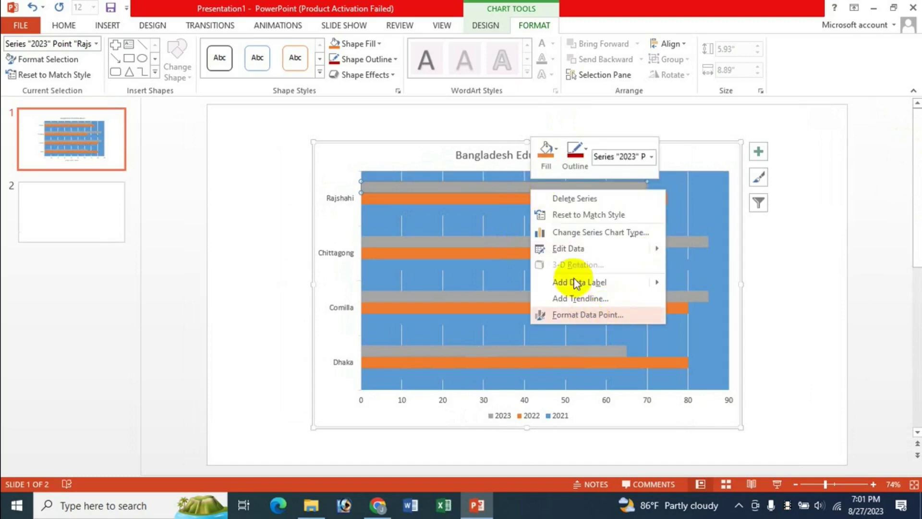
{"action": "left_click", "coordinate": [451, 189]}
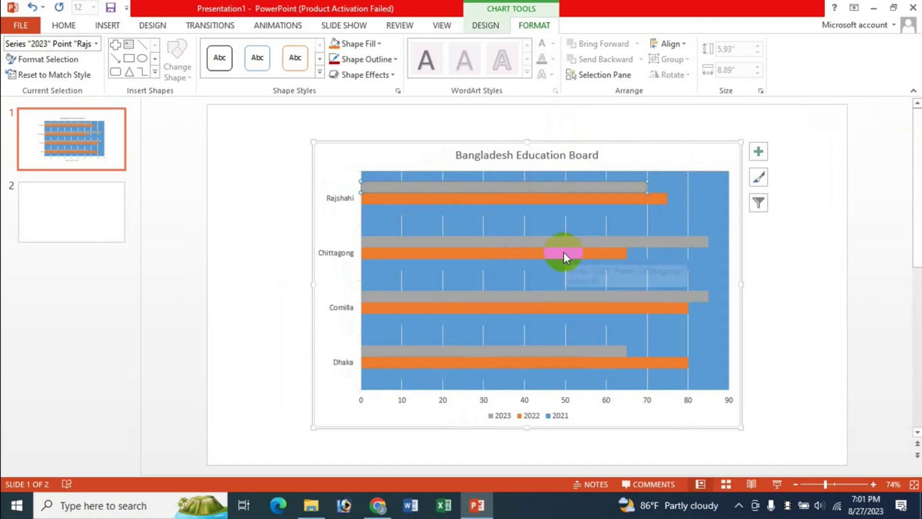
{"action": "left_click", "coordinate": [97, 46]}
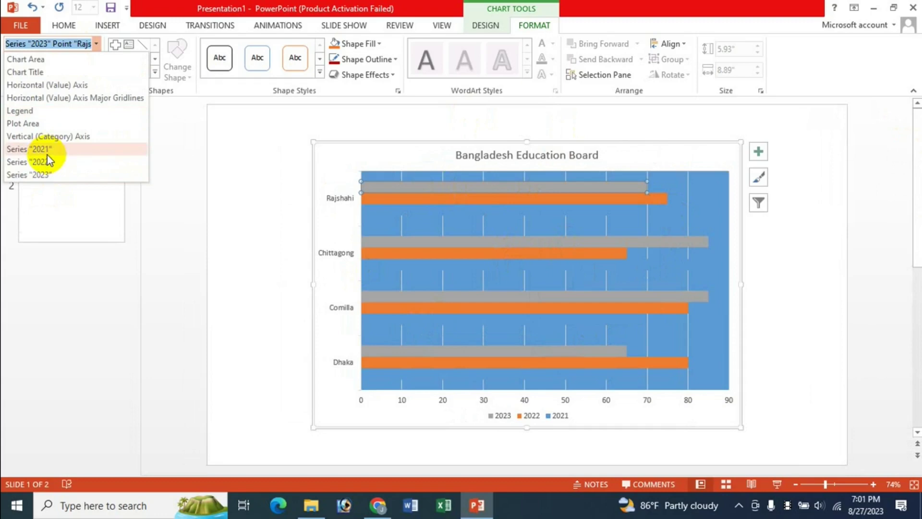
{"action": "left_click", "coordinate": [43, 163]}
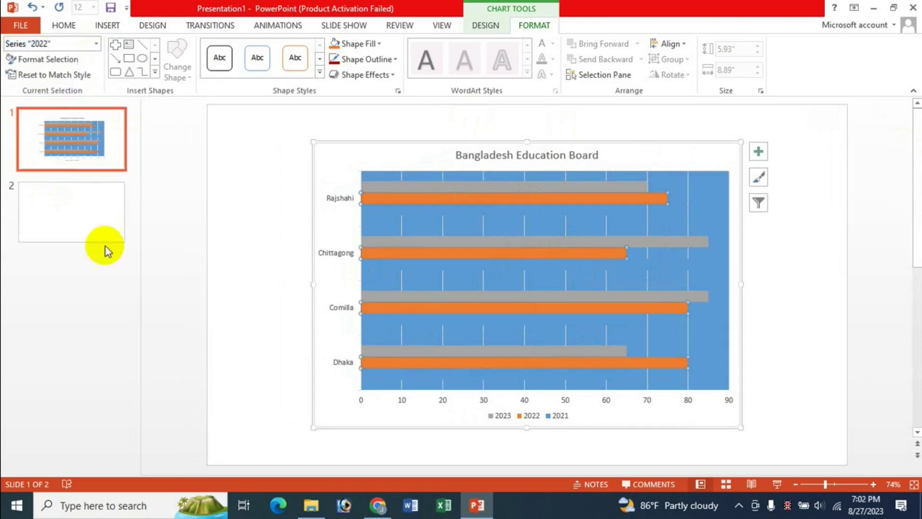
{"action": "left_click", "coordinate": [97, 45]}
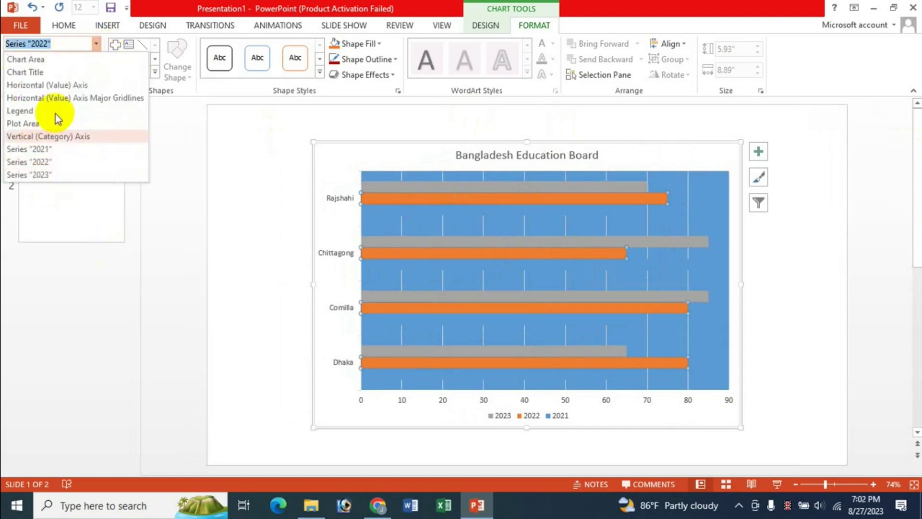
{"action": "left_click", "coordinate": [62, 84]}
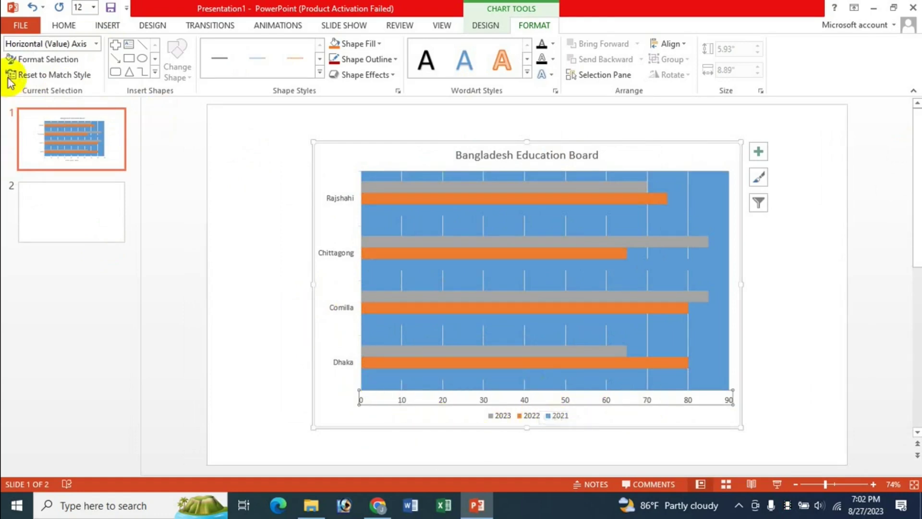
{"action": "left_click", "coordinate": [33, 60]}
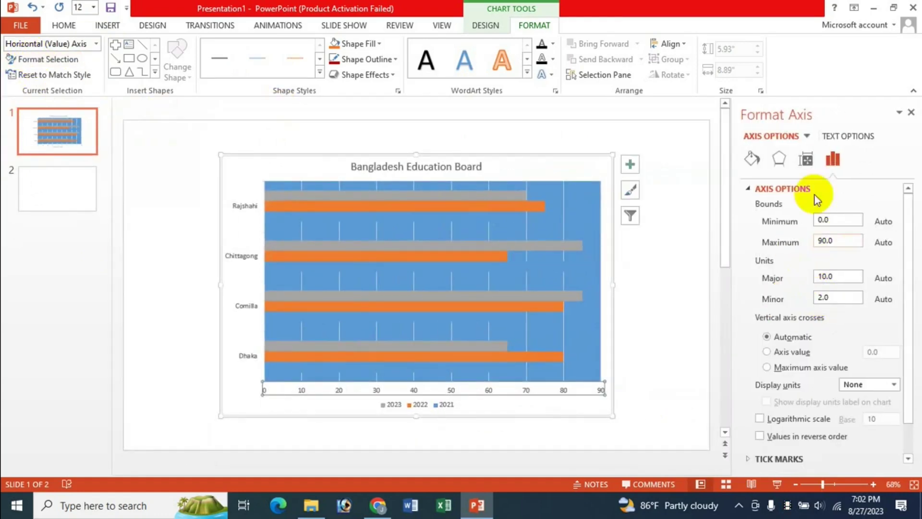
{"action": "left_click", "coordinate": [912, 114]}
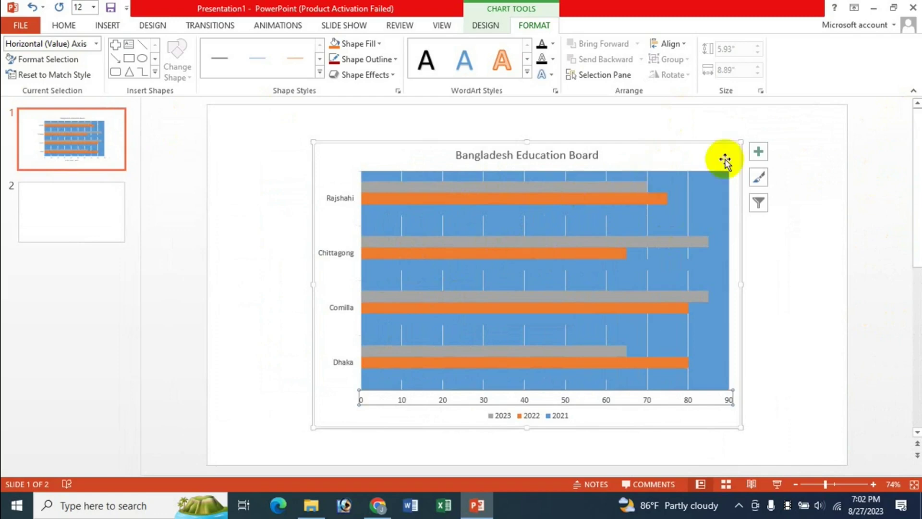
Step: Turn on Data Labels from the chart's + button and open their More Options pane
{"action": "left_click", "coordinate": [479, 28]}
{"action": "left_click", "coordinate": [759, 151]}
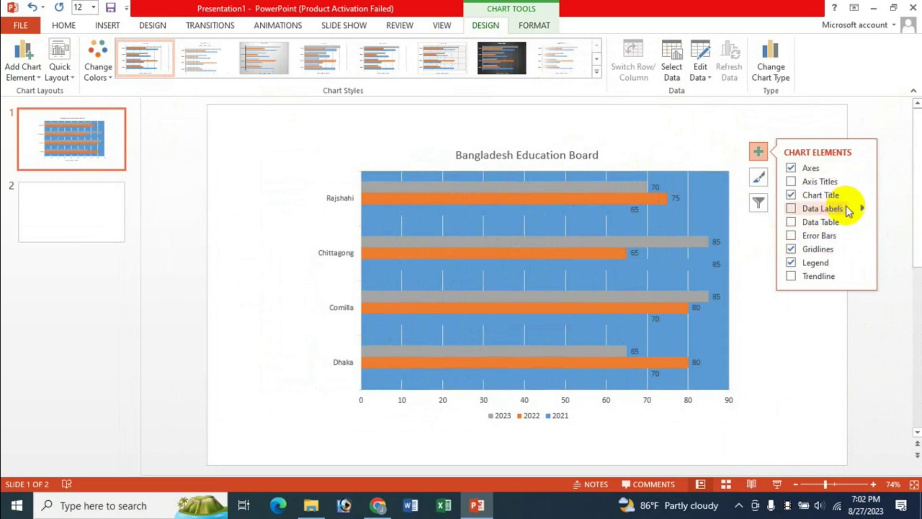
{"action": "left_click", "coordinate": [791, 208]}
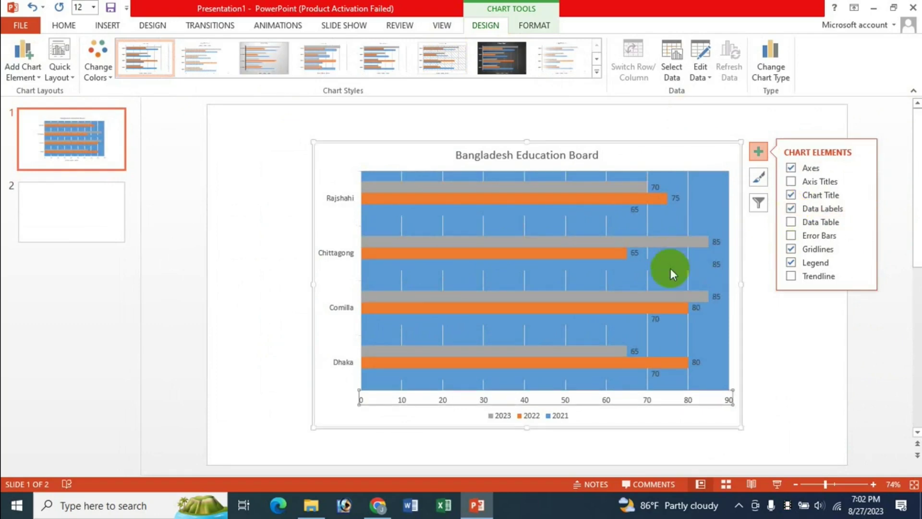
{"action": "left_click", "coordinate": [863, 209]}
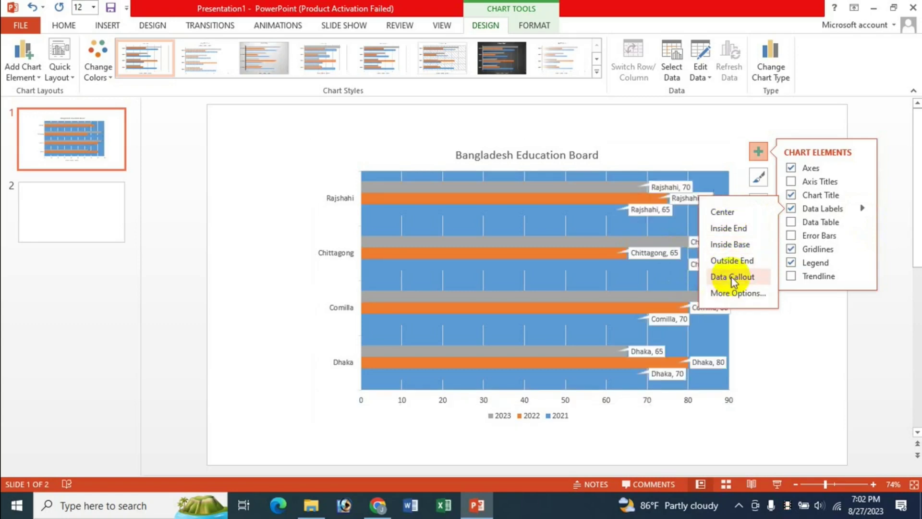
{"action": "left_click", "coordinate": [735, 292]}
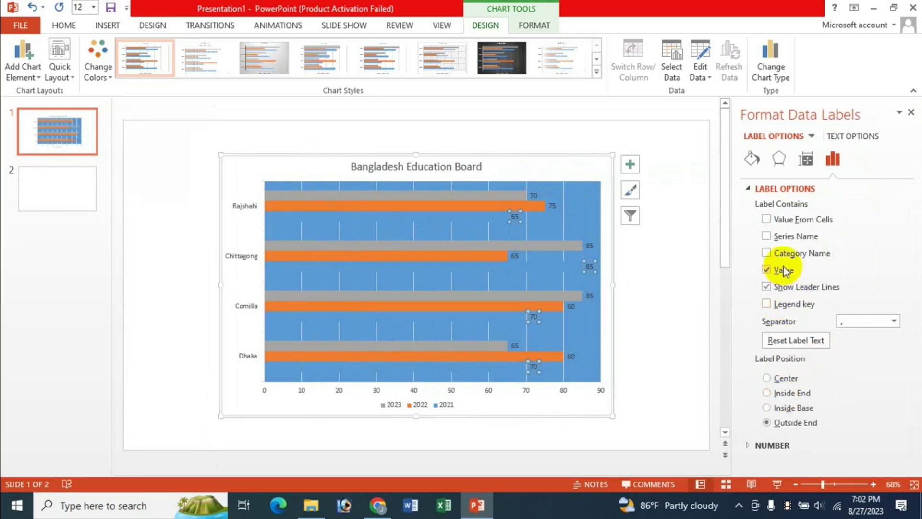
Step: Set the 2021 labels to show series name, no category name, at the inside end
{"action": "left_click", "coordinate": [784, 236]}
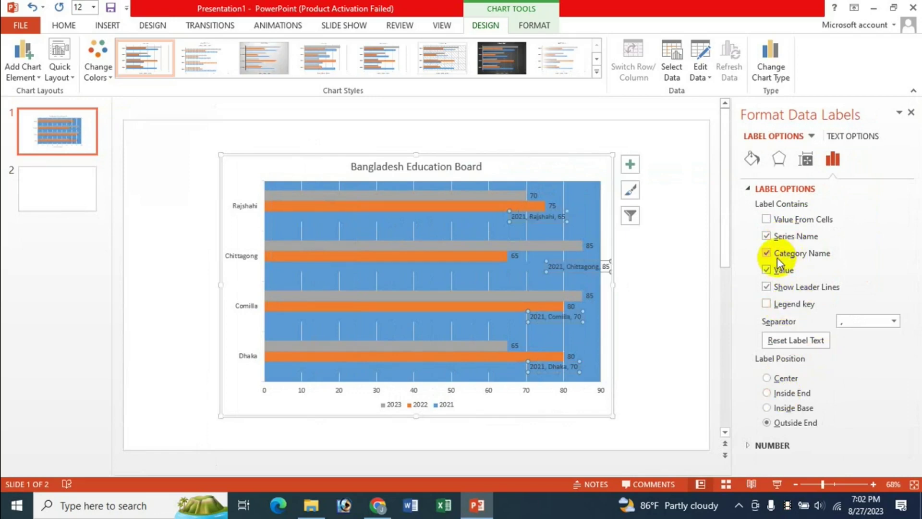
{"action": "left_click", "coordinate": [767, 253]}
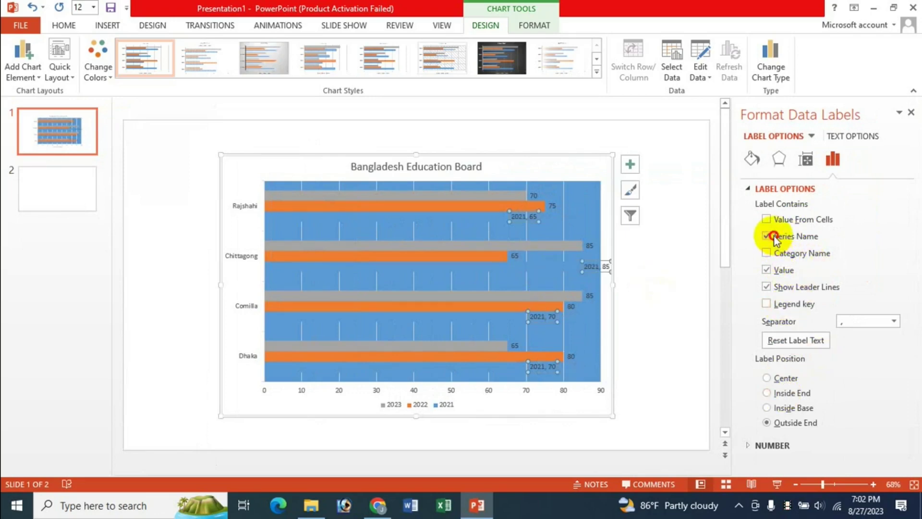
{"action": "left_click", "coordinate": [781, 393]}
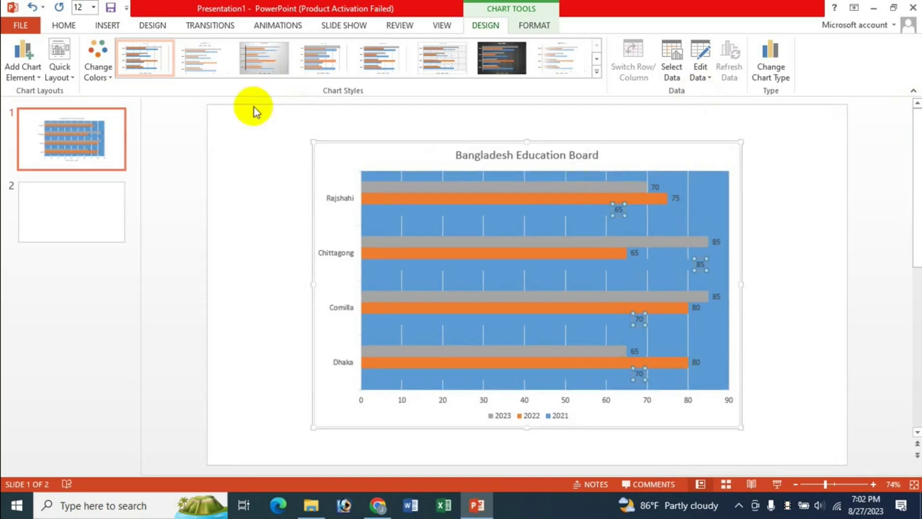
{"action": "left_click", "coordinate": [533, 25]}
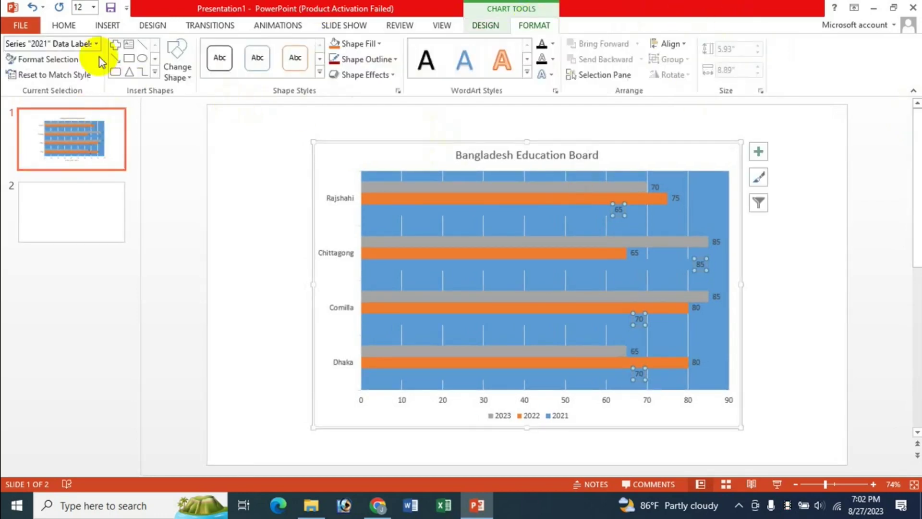
{"action": "left_click", "coordinate": [44, 59]}
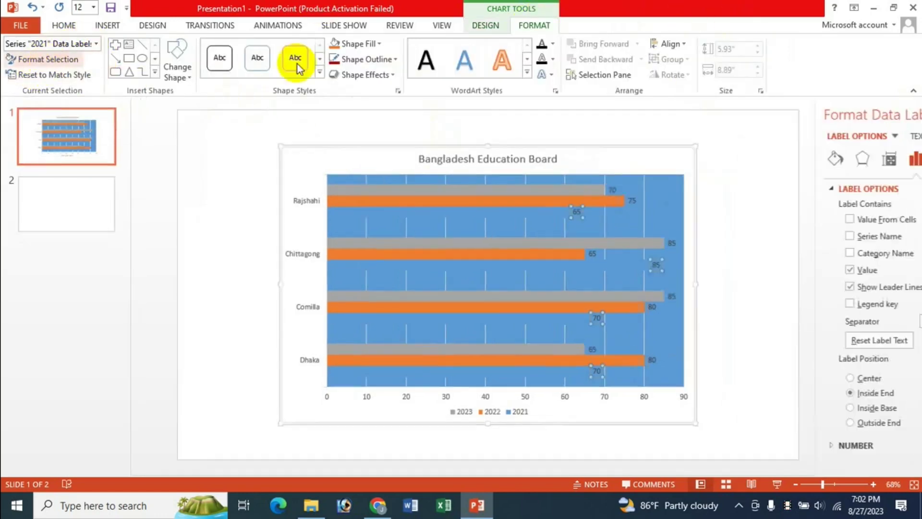
{"action": "left_click", "coordinate": [912, 115]}
{"action": "mouse_move", "coordinate": [733, 188]}
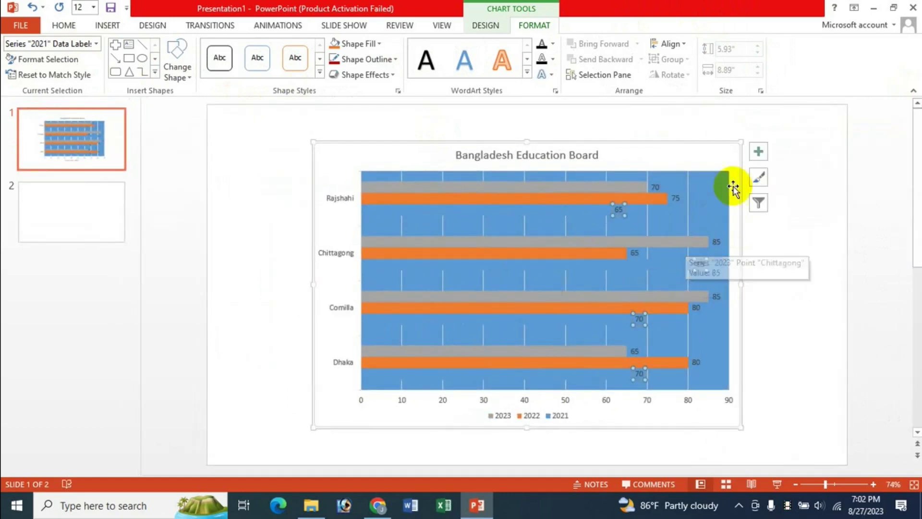
Step: Delete the 2021 labels and uncheck Data Labels to clear all bar labels
{"action": "left_click", "coordinate": [758, 151]}
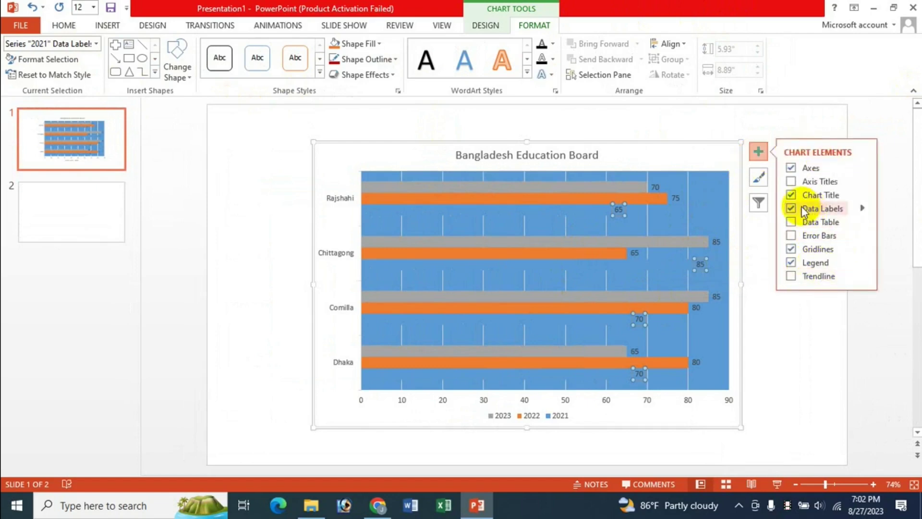
{"action": "key", "text": "Delete"}
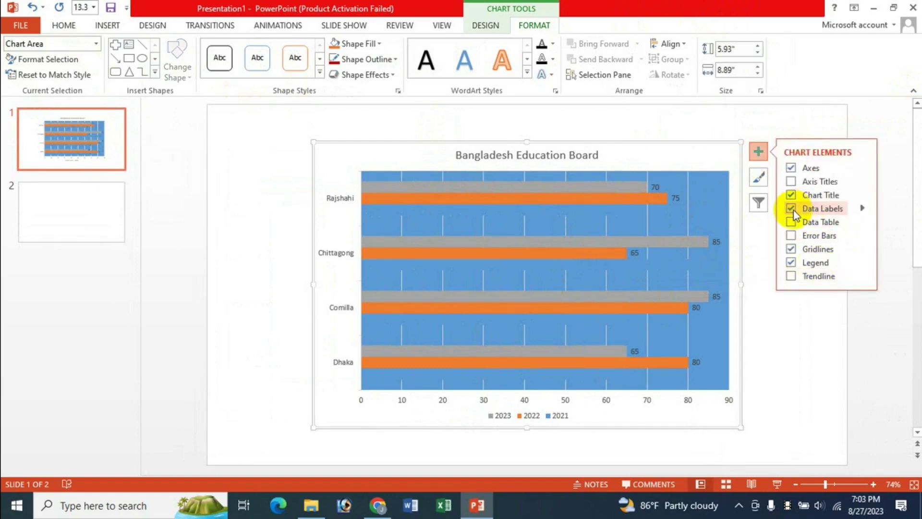
{"action": "left_click", "coordinate": [791, 209]}
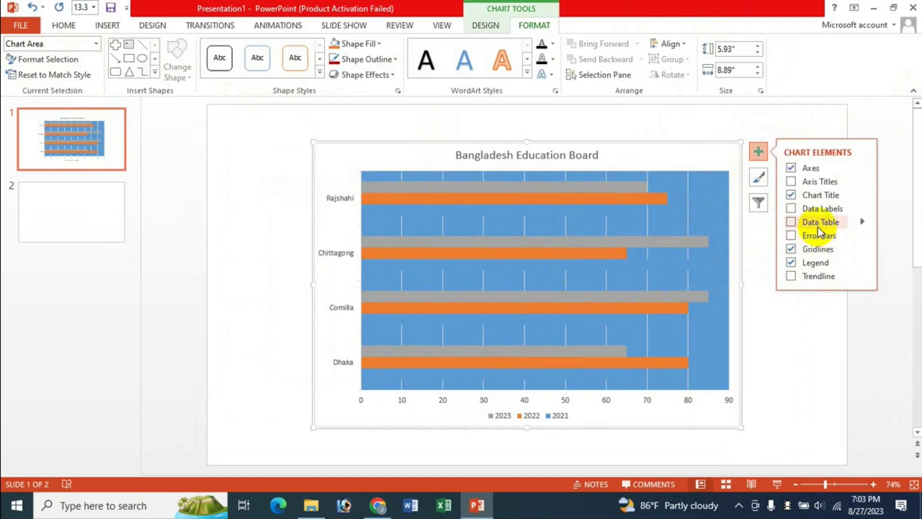
Step: Add a data table below the chart and clear its vertical, horizontal and outline borders
{"action": "left_click", "coordinate": [791, 222]}
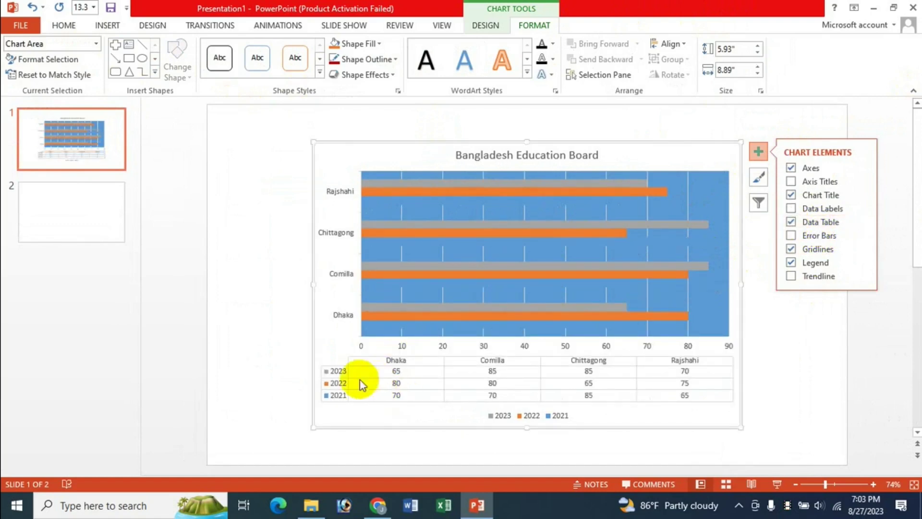
{"action": "left_click", "coordinate": [862, 222]}
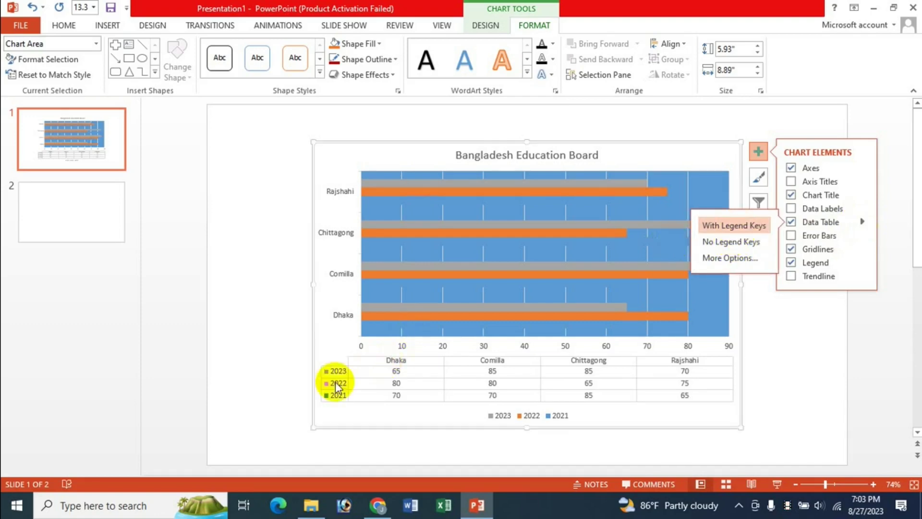
{"action": "left_click", "coordinate": [721, 260]}
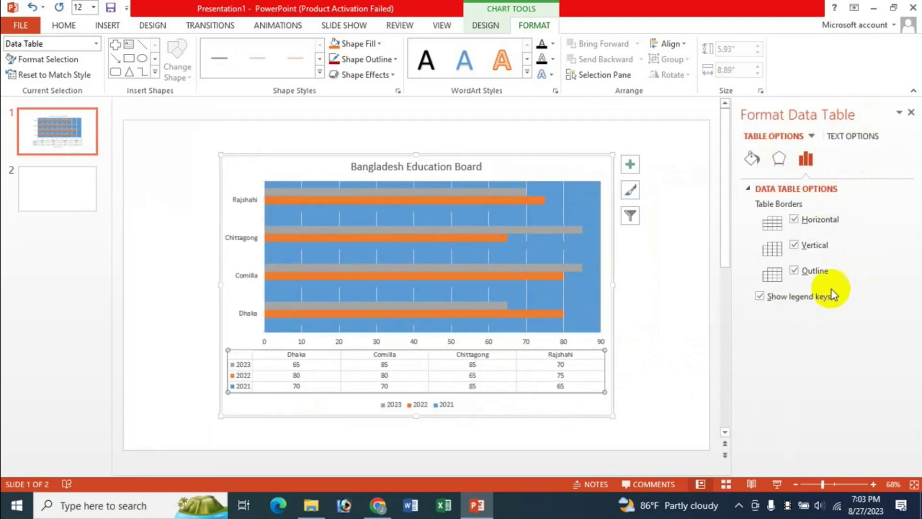
{"action": "left_click", "coordinate": [794, 245]}
{"action": "left_click", "coordinate": [795, 220]}
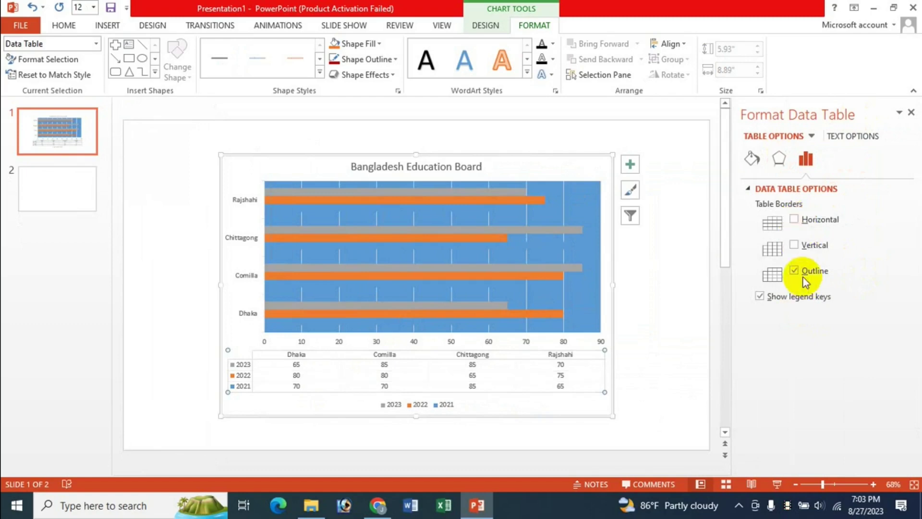
{"action": "left_click", "coordinate": [795, 271]}
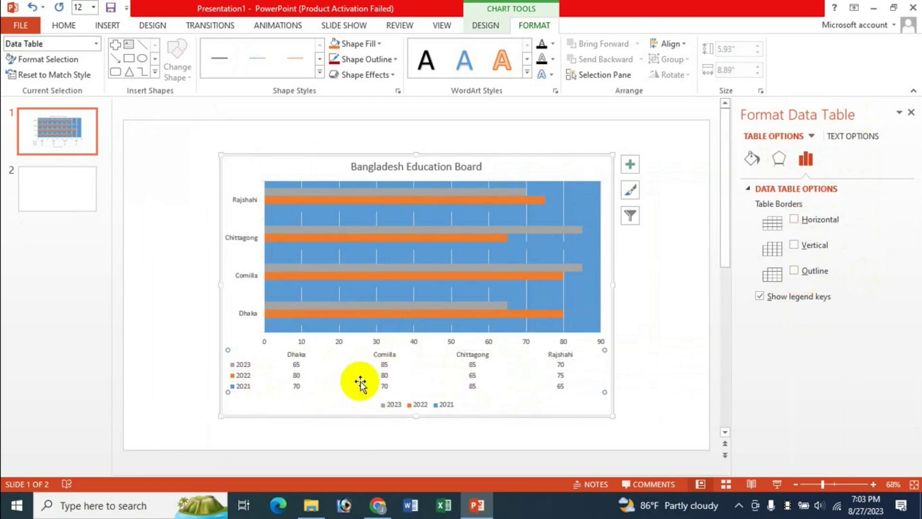
Step: Restore the data table's outline, vertical and horizontal borders and keep legend keys shown
{"action": "left_click", "coordinate": [794, 270]}
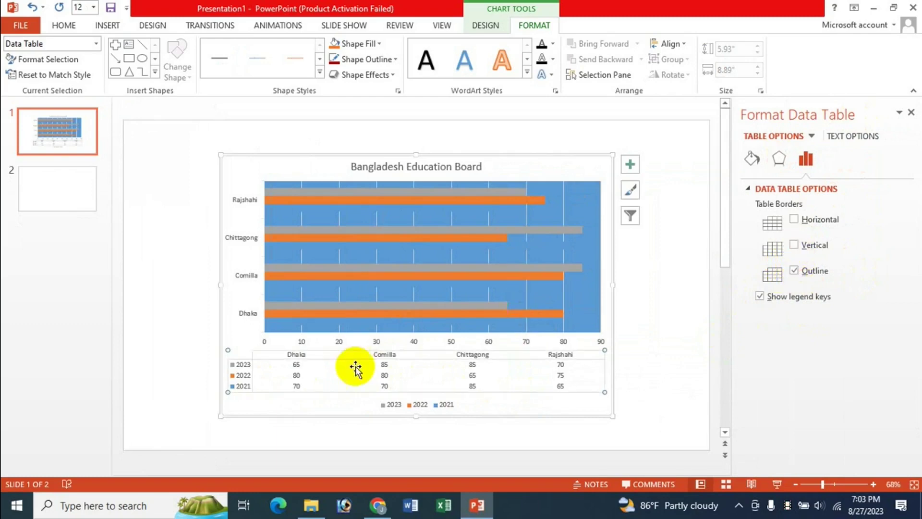
{"action": "left_click", "coordinate": [794, 245]}
{"action": "left_click", "coordinate": [794, 220]}
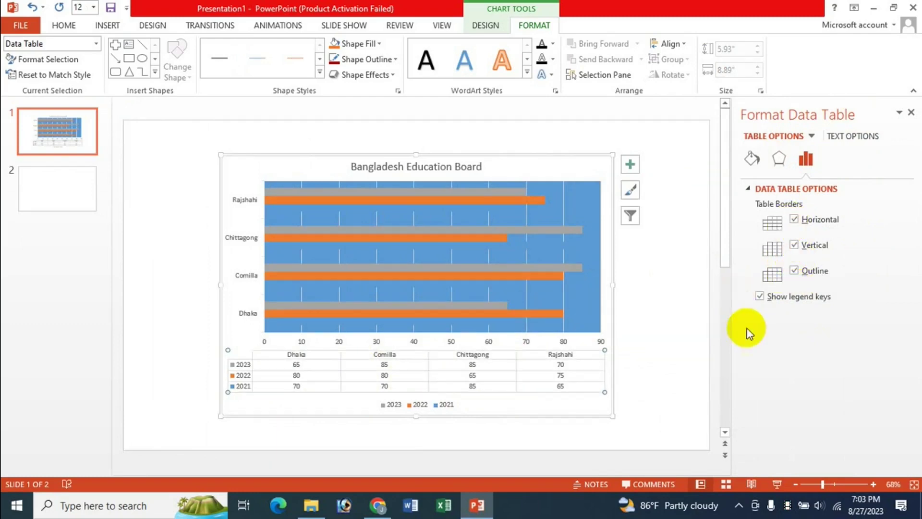
{"action": "left_click", "coordinate": [759, 296]}
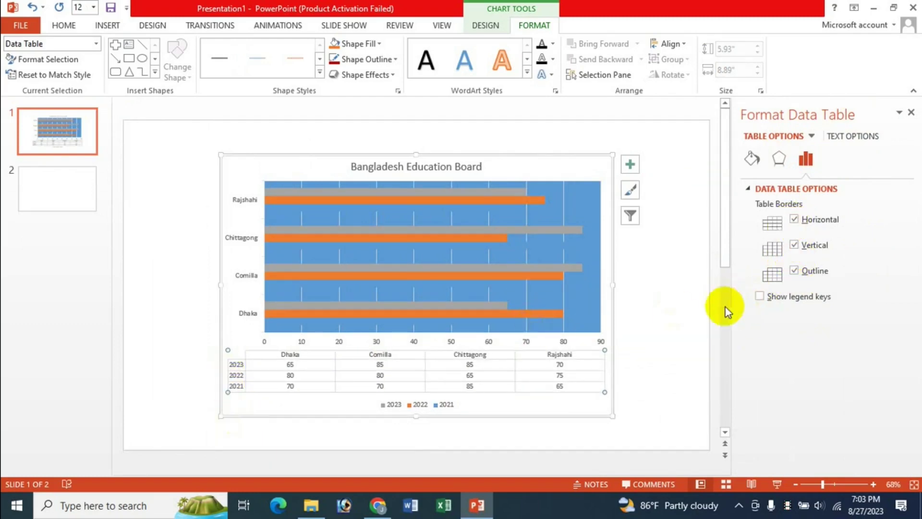
{"action": "left_click", "coordinate": [760, 297]}
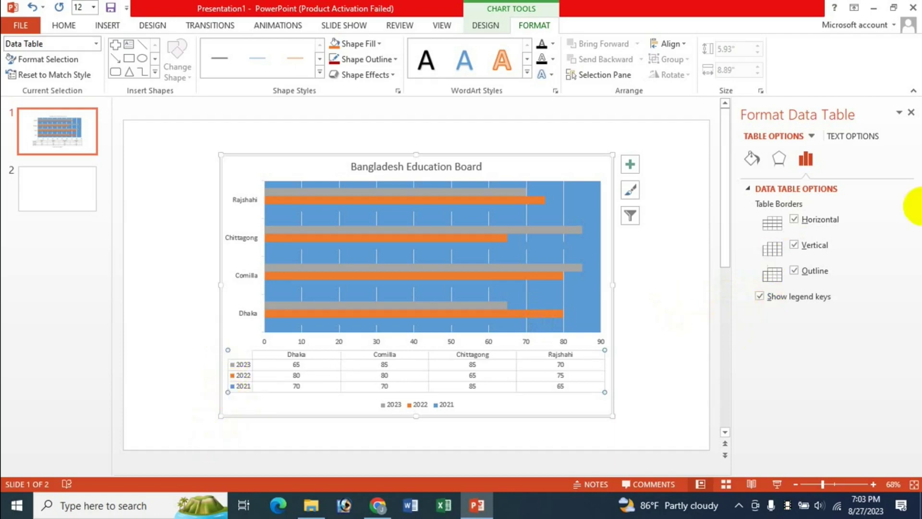
{"action": "left_click", "coordinate": [911, 112]}
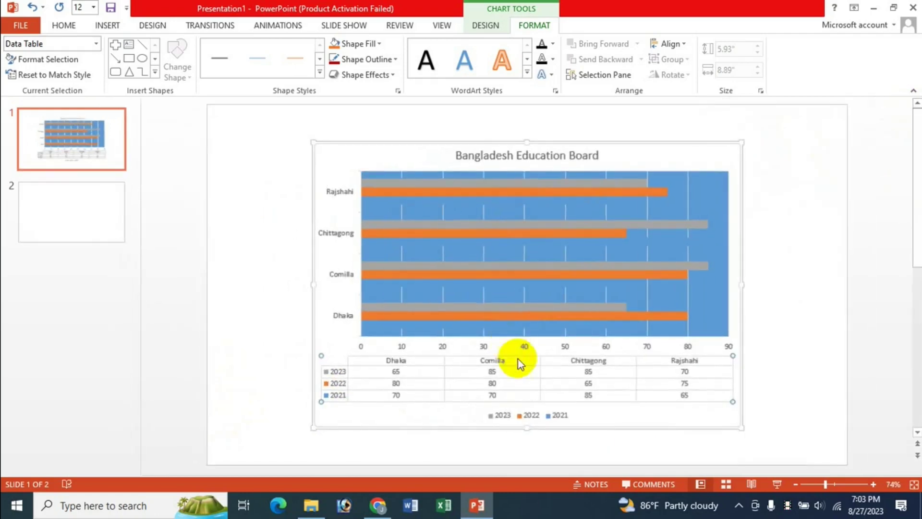
{"action": "left_click", "coordinate": [767, 151]}
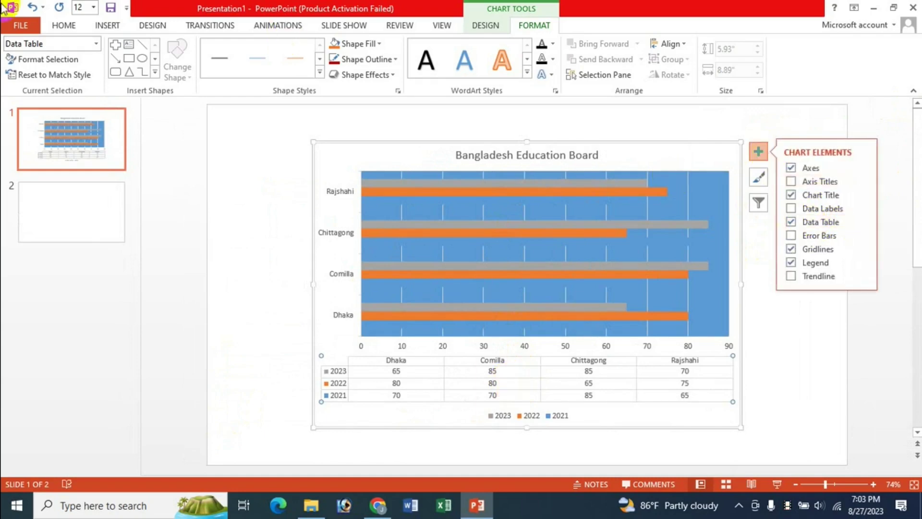
Step: Uncheck Data Table in Chart Elements, briefly adding then removing error bars
{"action": "left_click", "coordinate": [490, 29]}
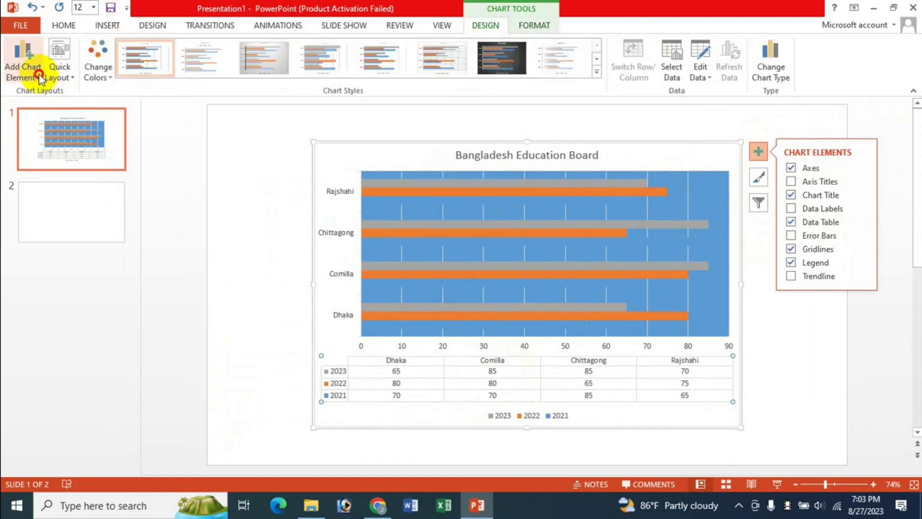
{"action": "left_click", "coordinate": [22, 57]}
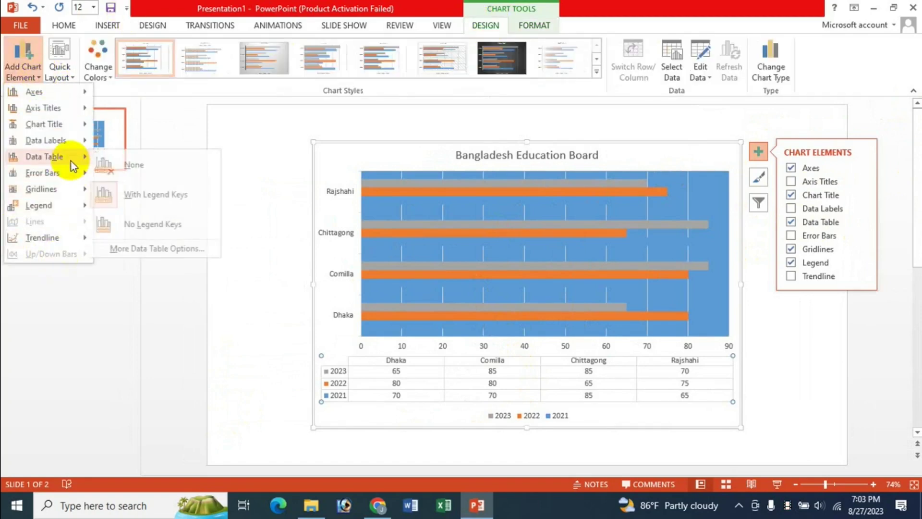
{"action": "mouse_move", "coordinate": [44, 157]}
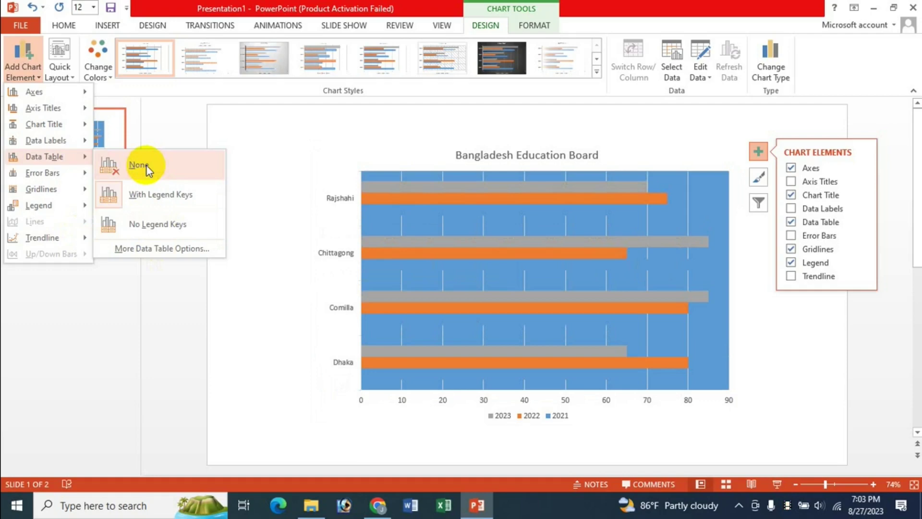
{"action": "left_click", "coordinate": [790, 223]}
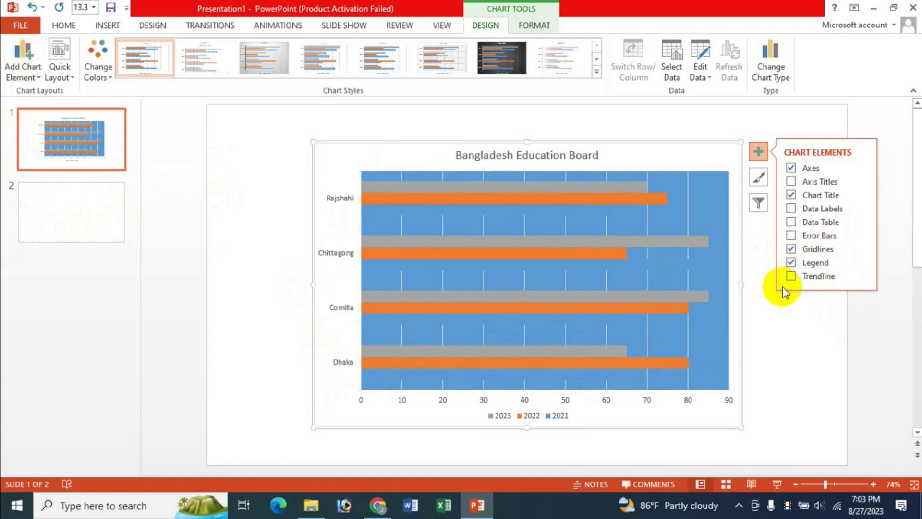
{"action": "left_click", "coordinate": [793, 237]}
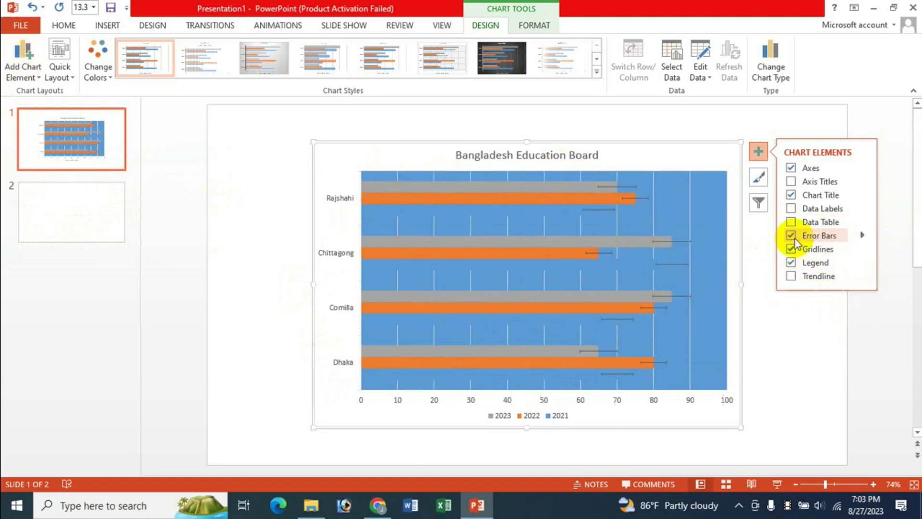
{"action": "left_click", "coordinate": [862, 236]}
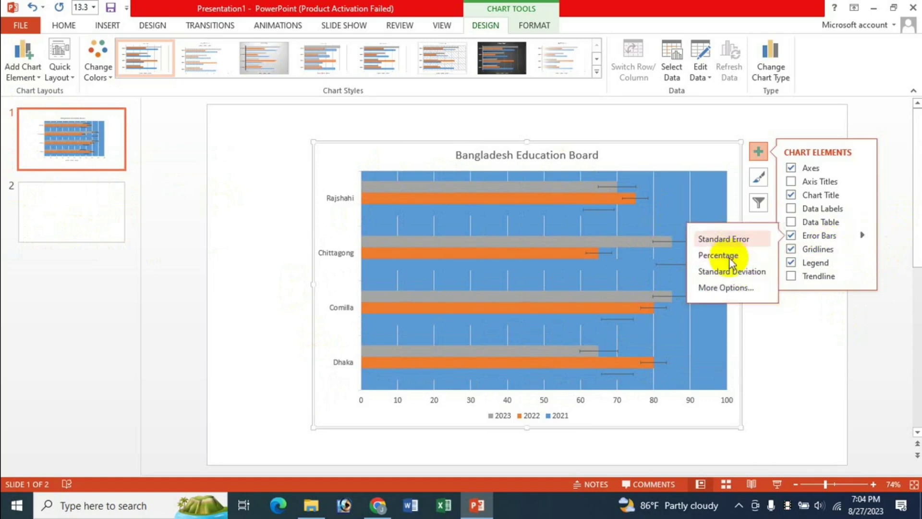
{"action": "left_click", "coordinate": [791, 236]}
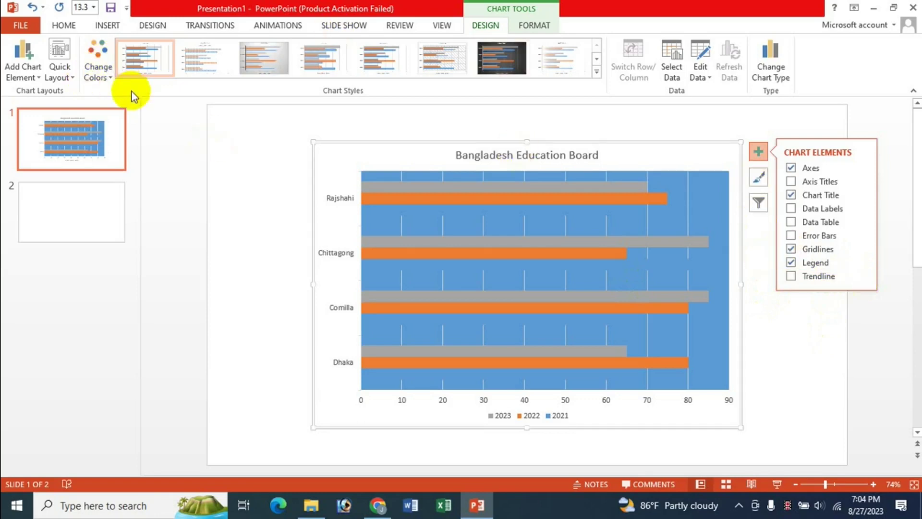
Step: Apply the fourth Colorful palette (yellow, blue, green), leaving layout and chart style unchanged
{"action": "left_click", "coordinate": [23, 70]}
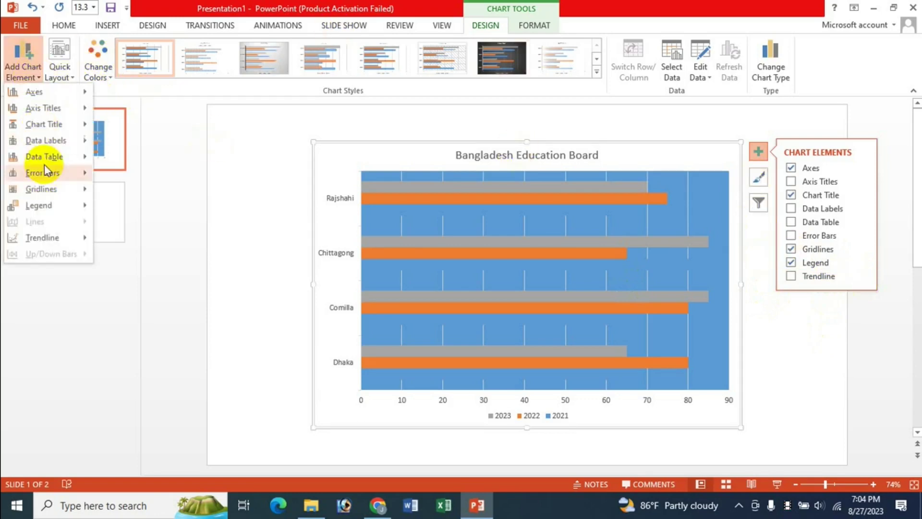
{"action": "left_click", "coordinate": [376, 10]}
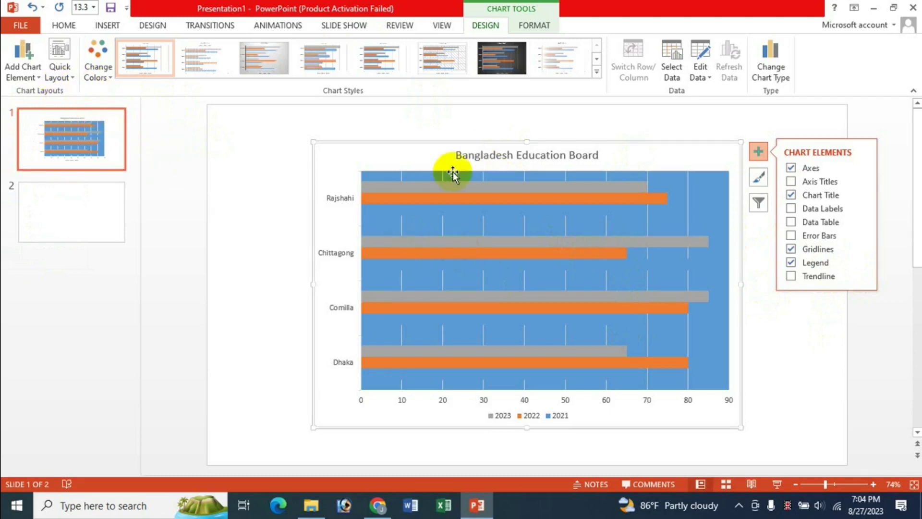
{"action": "left_click", "coordinate": [60, 69]}
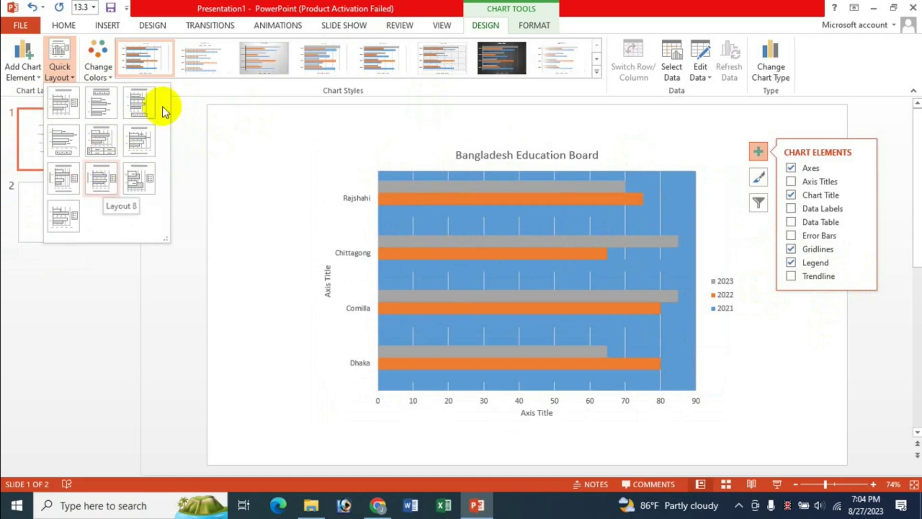
{"action": "left_click", "coordinate": [268, 7]}
{"action": "left_click", "coordinate": [98, 68]}
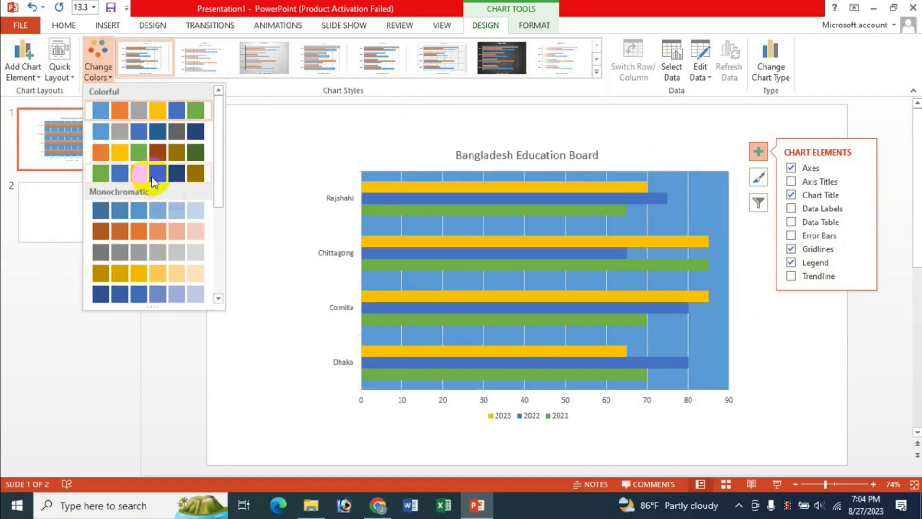
{"action": "left_click", "coordinate": [154, 183]}
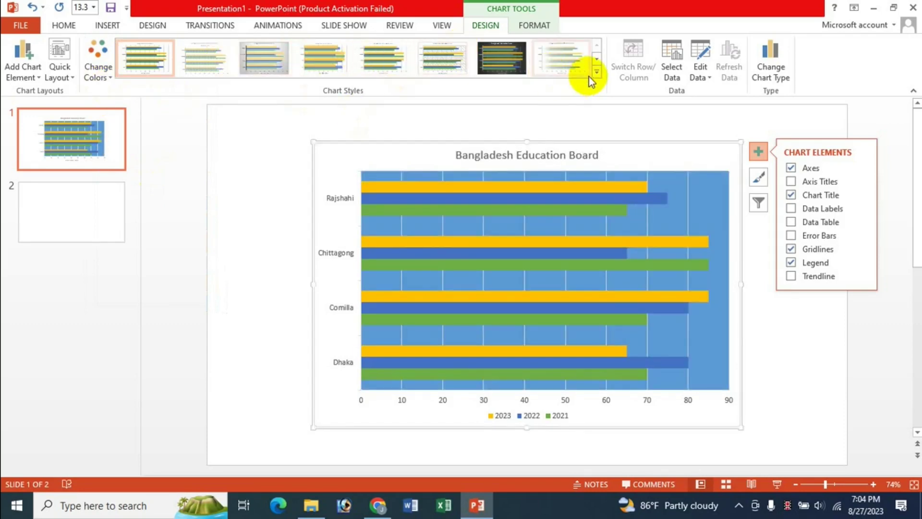
{"action": "left_click", "coordinate": [596, 72]}
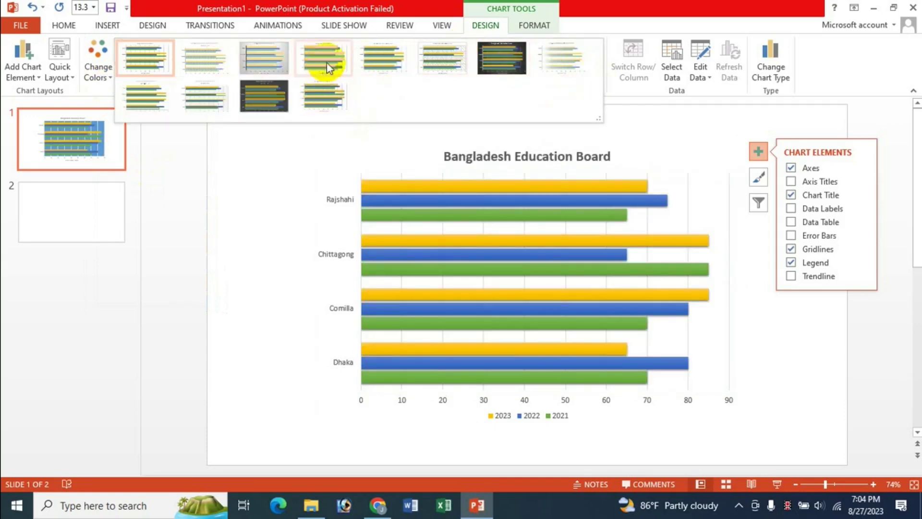
{"action": "left_click", "coordinate": [639, 10]}
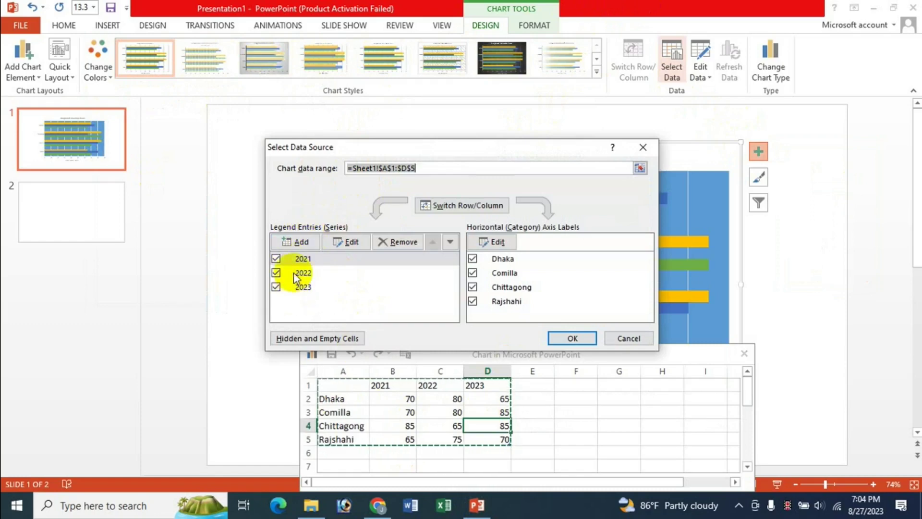
Step: Inspect the 2022 series and the category label range in Select Data without changing them
{"action": "left_click", "coordinate": [305, 241]}
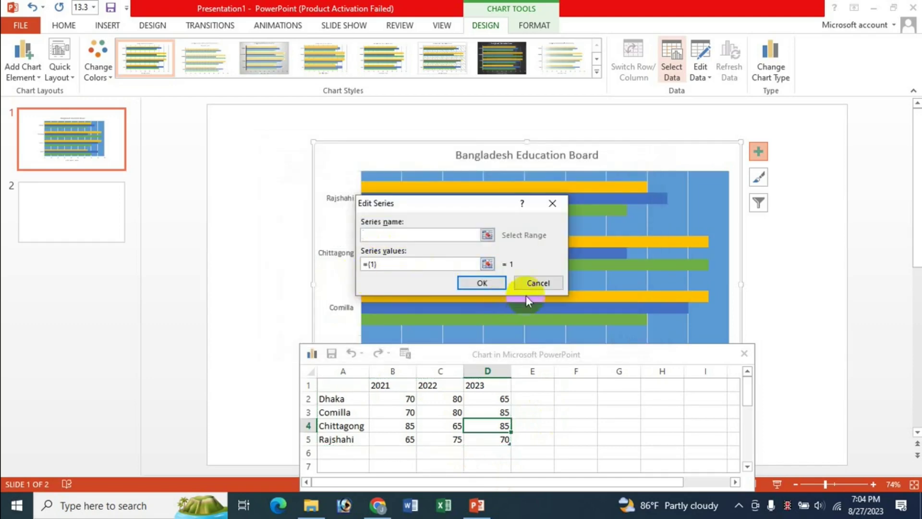
{"action": "left_click", "coordinate": [538, 284]}
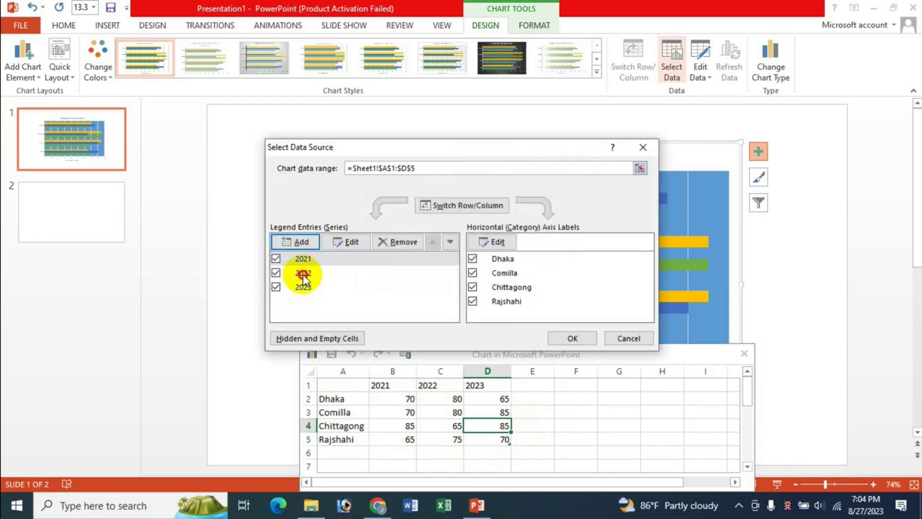
{"action": "left_click", "coordinate": [303, 272]}
{"action": "left_click", "coordinate": [346, 242]}
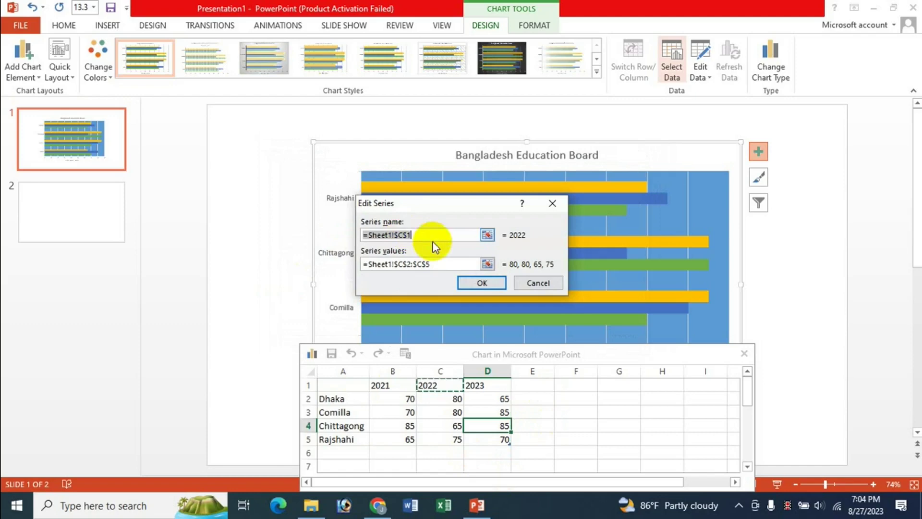
{"action": "left_click", "coordinate": [543, 283]}
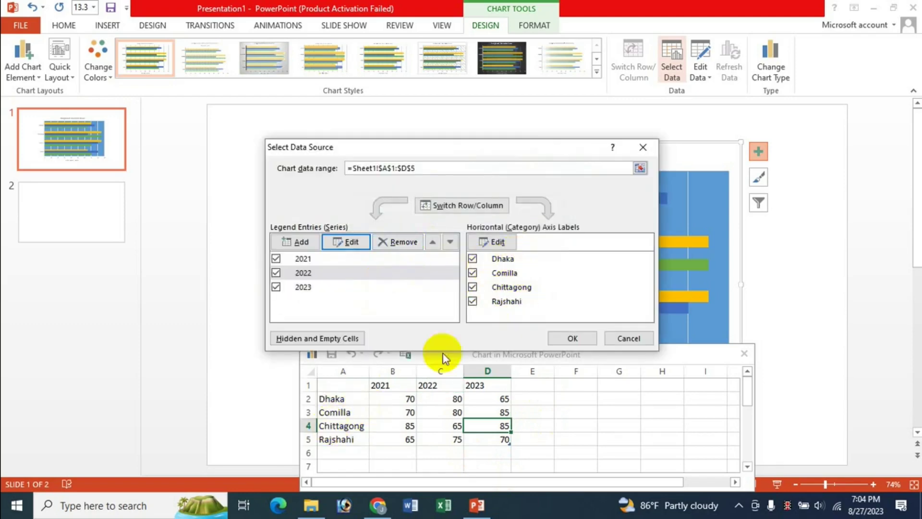
{"action": "left_click", "coordinate": [509, 274]}
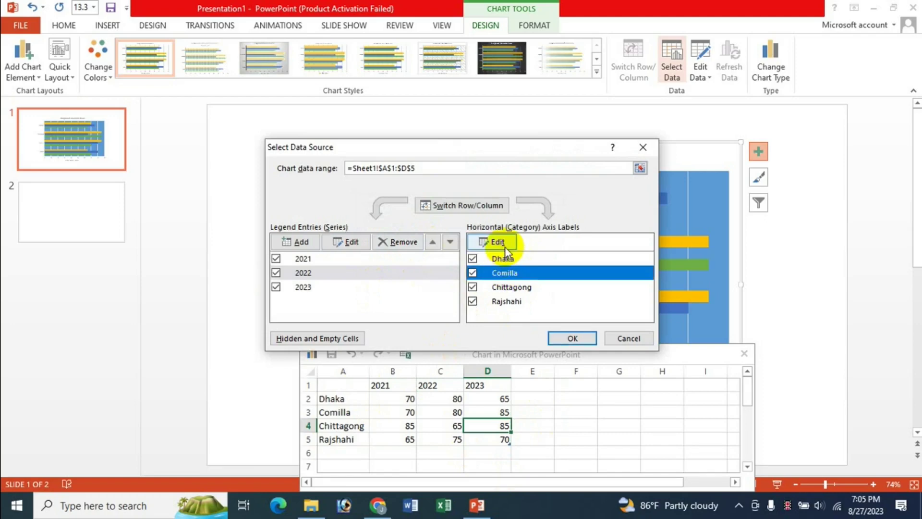
{"action": "left_click", "coordinate": [506, 247]}
{"action": "left_click", "coordinate": [540, 269]}
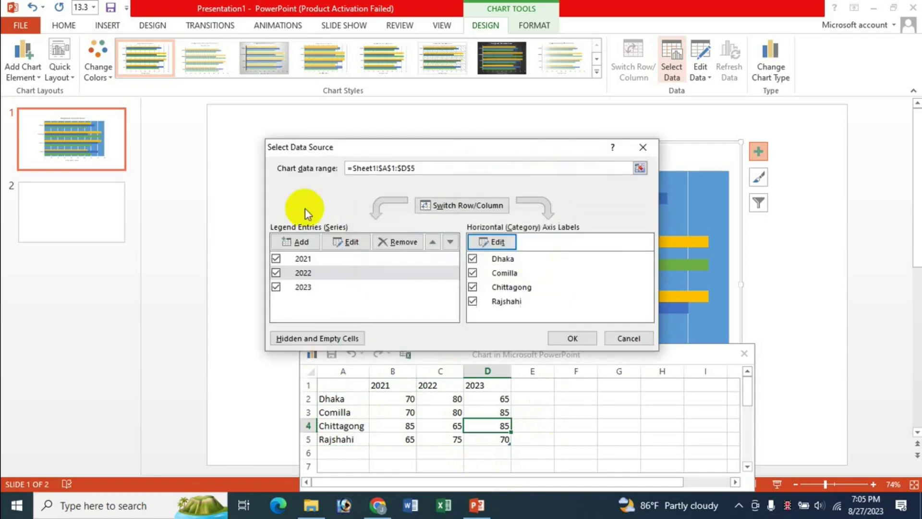
Step: Remove the 2022 and 2023 series and the Rajshahi and Chittagong categories from the chart
{"action": "left_click", "coordinate": [276, 273]}
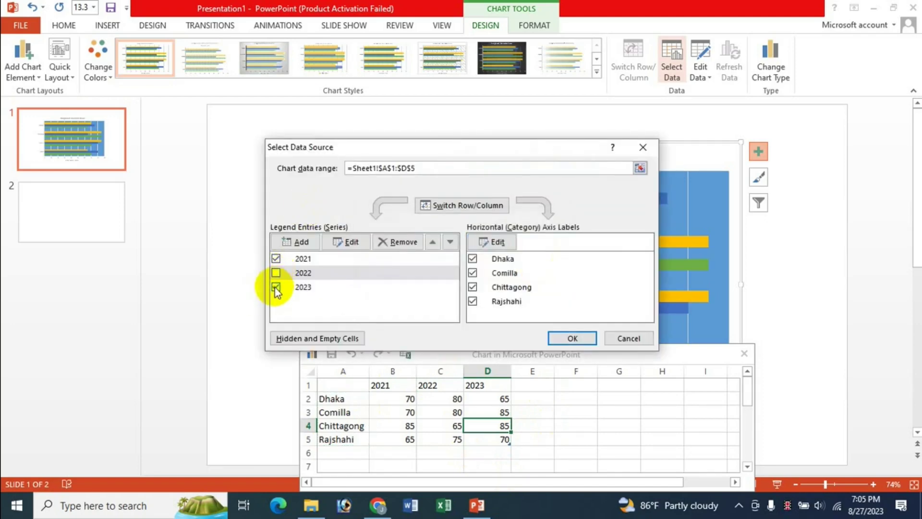
{"action": "left_click", "coordinate": [276, 288]}
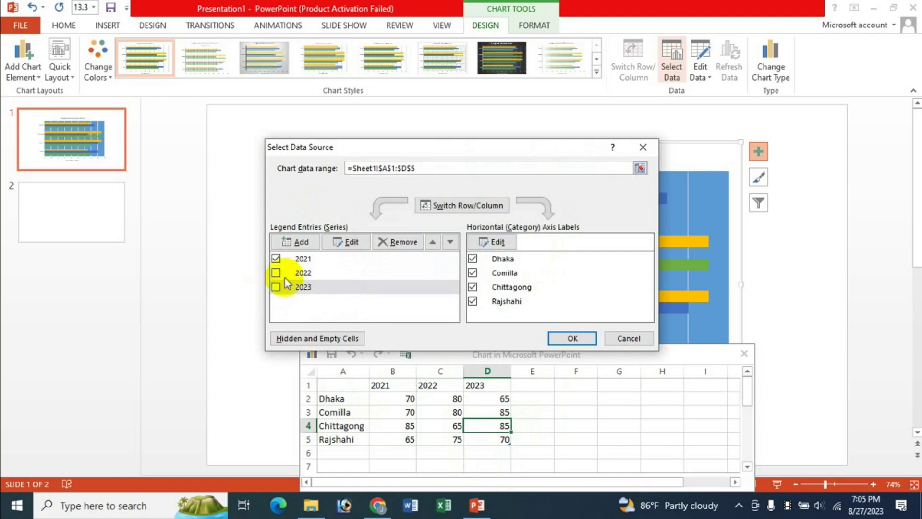
{"action": "left_click", "coordinate": [473, 302]}
{"action": "left_click", "coordinate": [473, 287]}
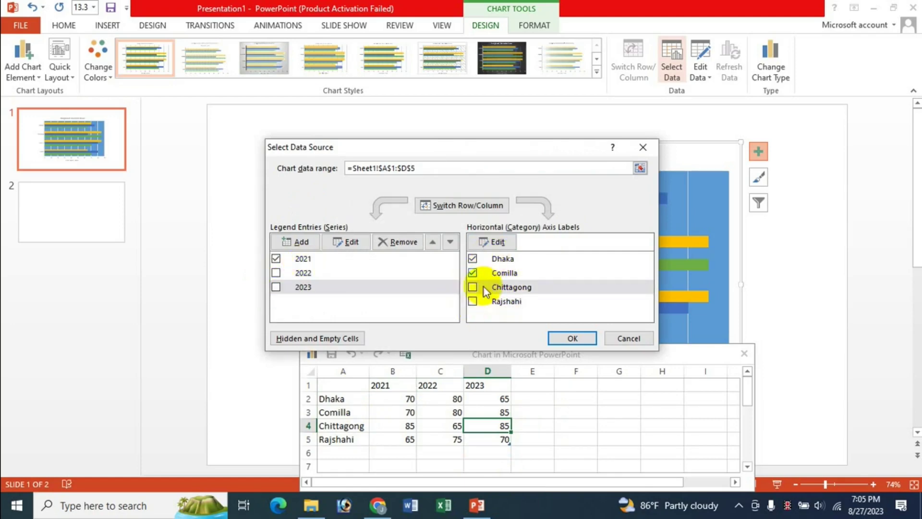
{"action": "left_click", "coordinate": [568, 338]}
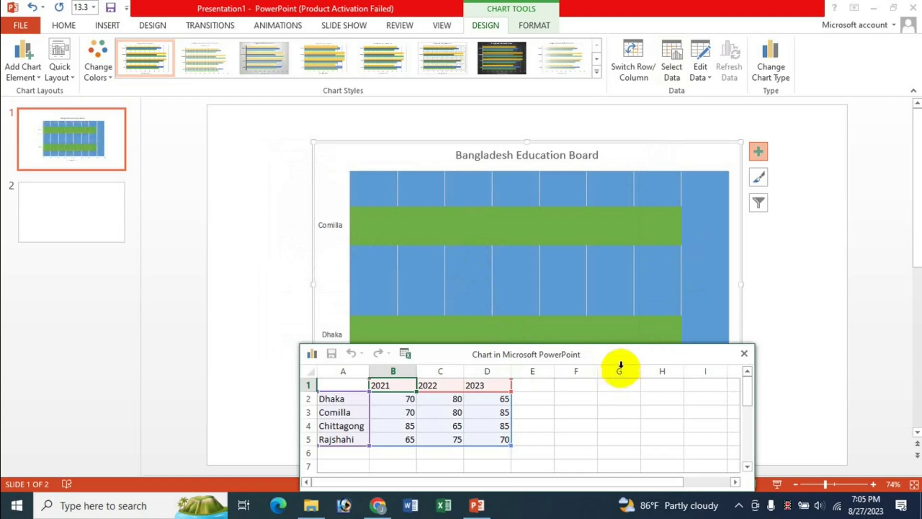
{"action": "left_click_drag", "start_coordinate": [625, 358], "coordinate": [649, 405]}
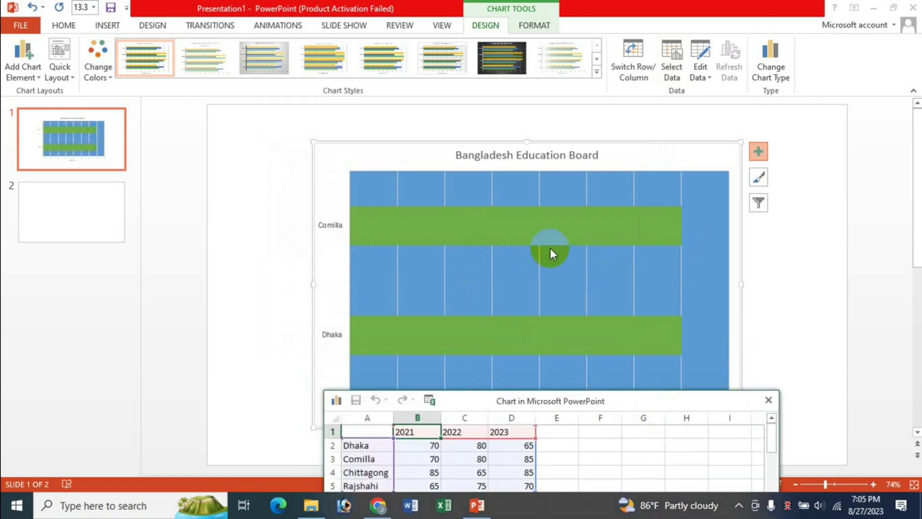
Step: Re-include Chittagong, Rajshahi, 2022 and 2023 so all four cities and years are plotted
{"action": "left_click", "coordinate": [677, 77]}
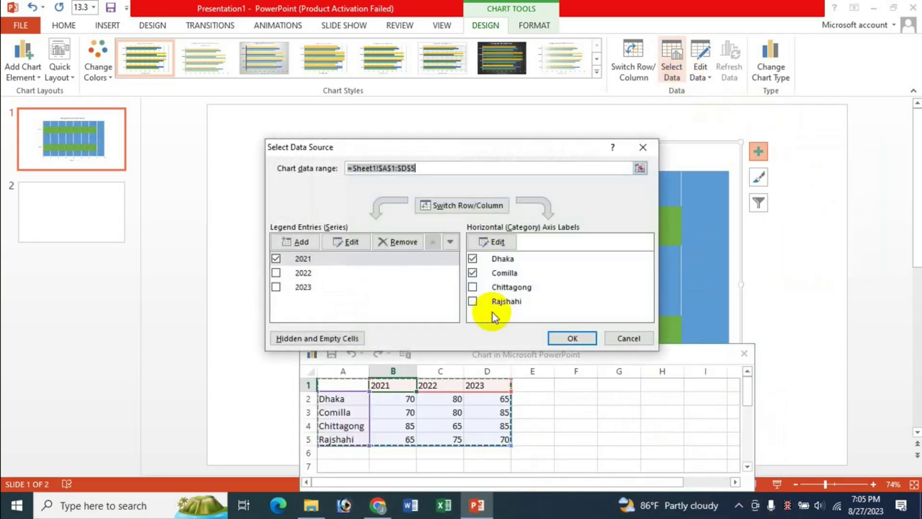
{"action": "left_click", "coordinate": [473, 287]}
{"action": "left_click", "coordinate": [473, 301]}
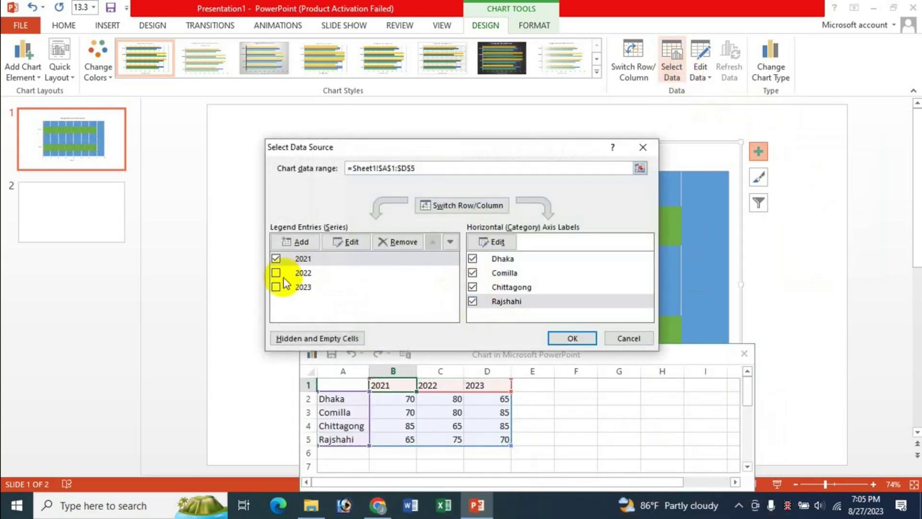
{"action": "left_click", "coordinate": [275, 272]}
{"action": "left_click", "coordinate": [276, 287]}
{"action": "left_click", "coordinate": [575, 337]}
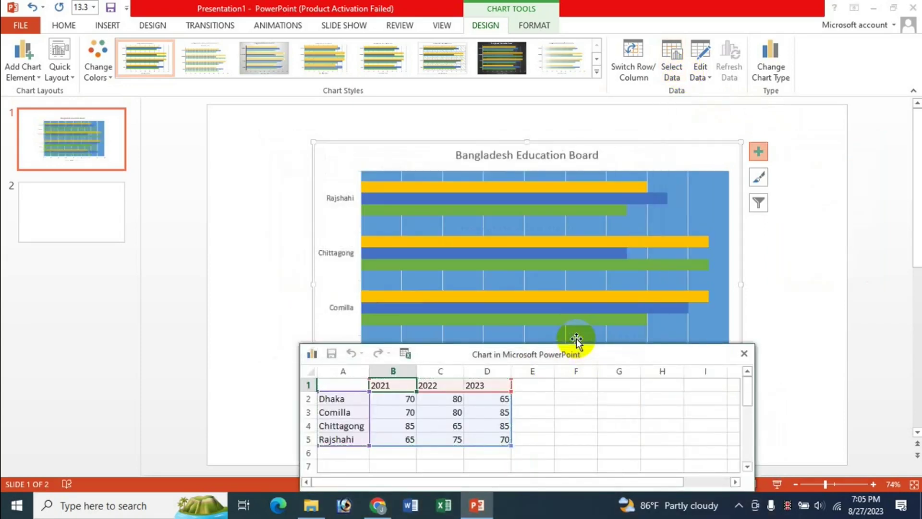
{"action": "left_click", "coordinate": [588, 207]}
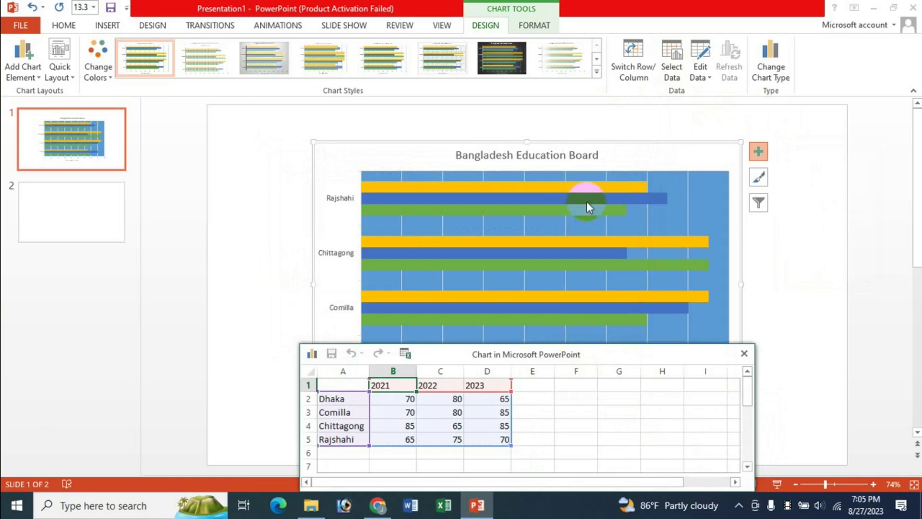
Step: Swap rows and columns and back so cities stay on the axis, then close the data sheet
{"action": "left_click", "coordinate": [633, 67]}
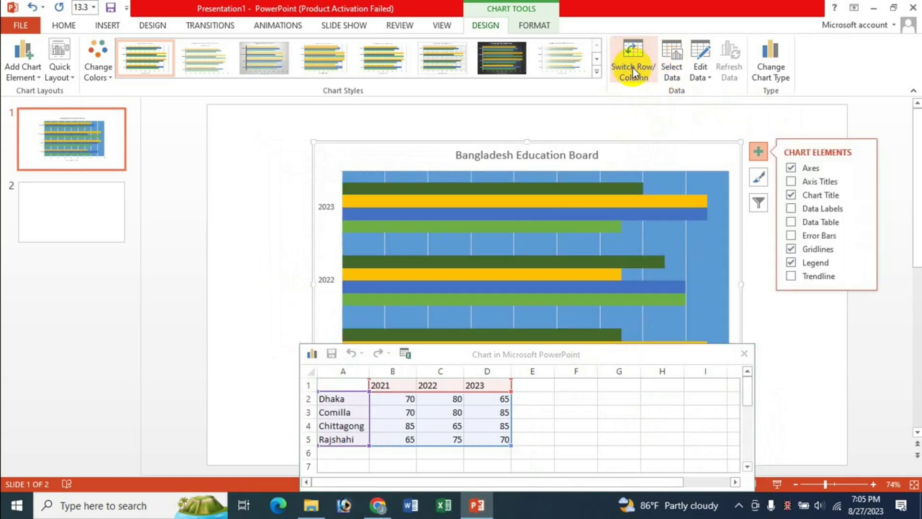
{"action": "left_click_drag", "start_coordinate": [592, 354], "coordinate": [173, 249]}
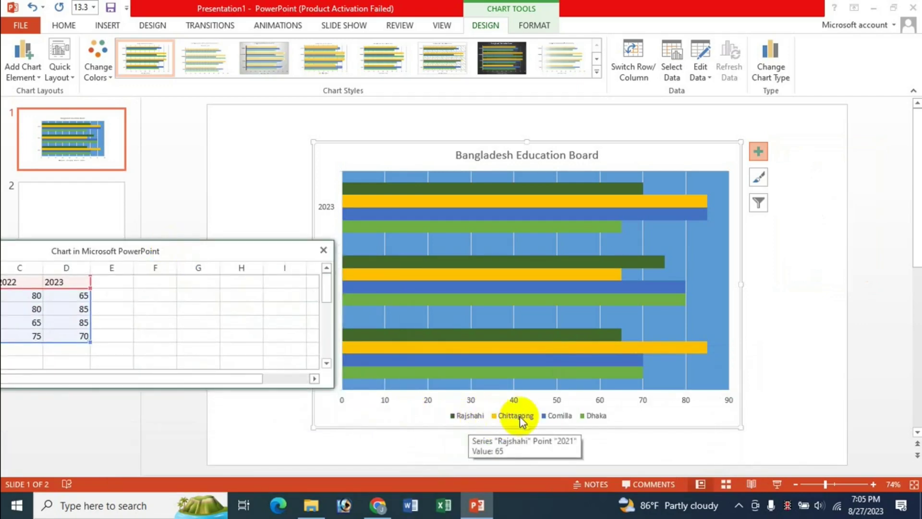
{"action": "left_click", "coordinate": [624, 71]}
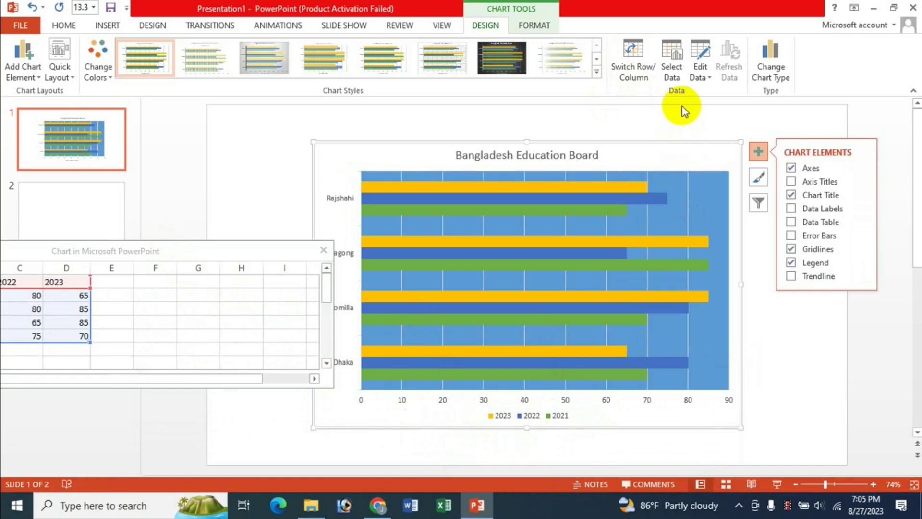
{"action": "left_click_drag", "start_coordinate": [294, 260], "coordinate": [442, 271]}
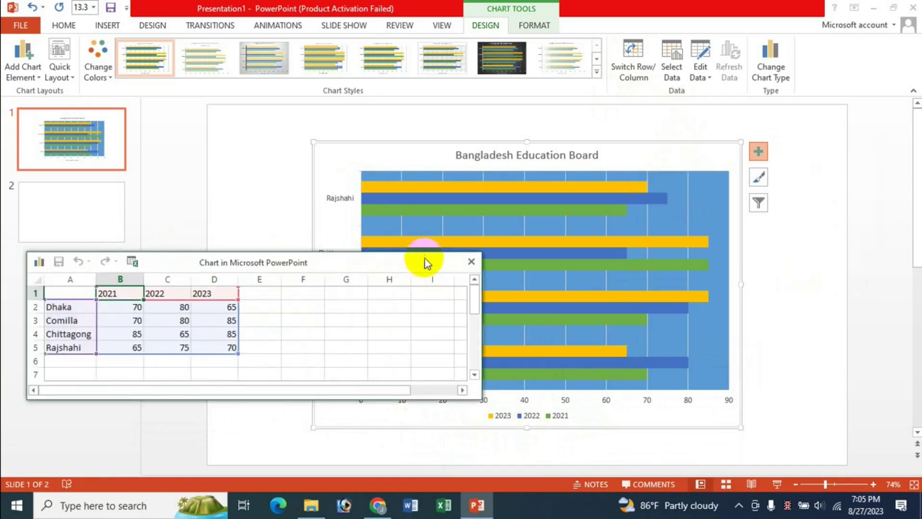
{"action": "left_click", "coordinate": [471, 262]}
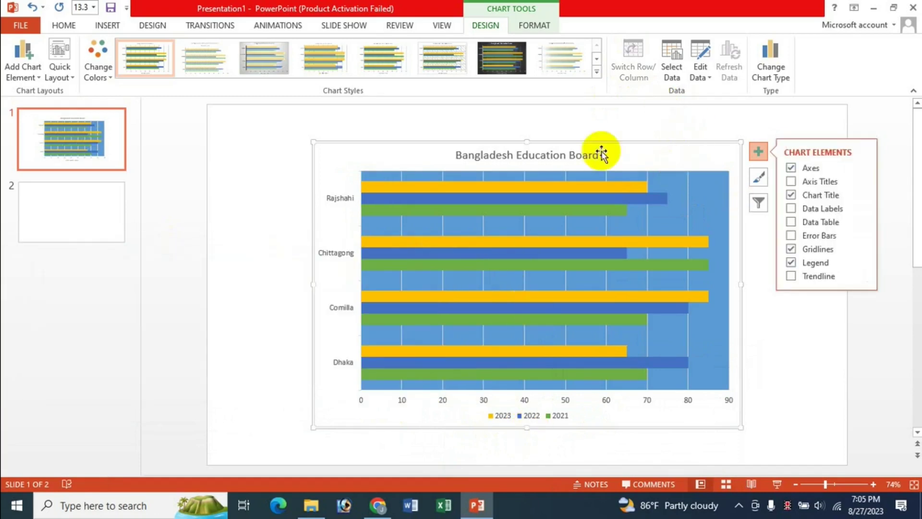
{"action": "left_click", "coordinate": [701, 76]}
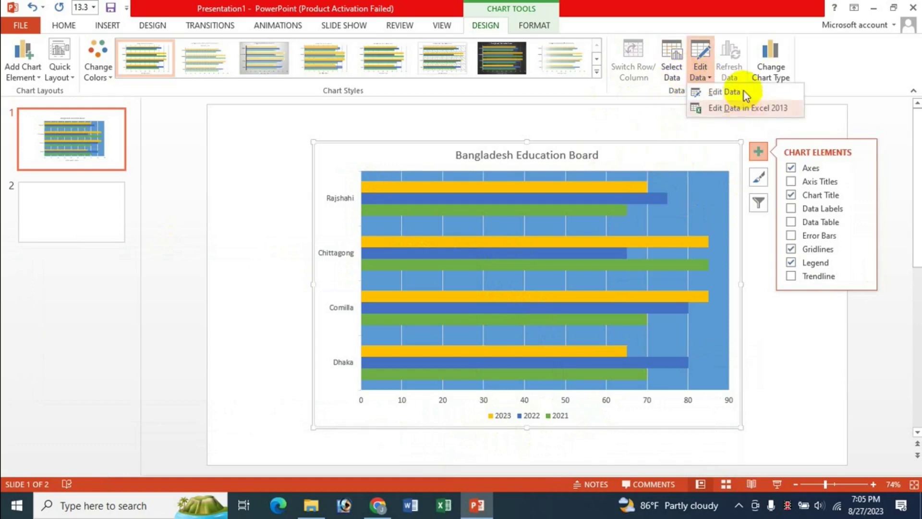
Step: In the chart data, change cell A5 from Rajshahi to Dinajpur and B5 to 82
{"action": "left_click", "coordinate": [728, 92]}
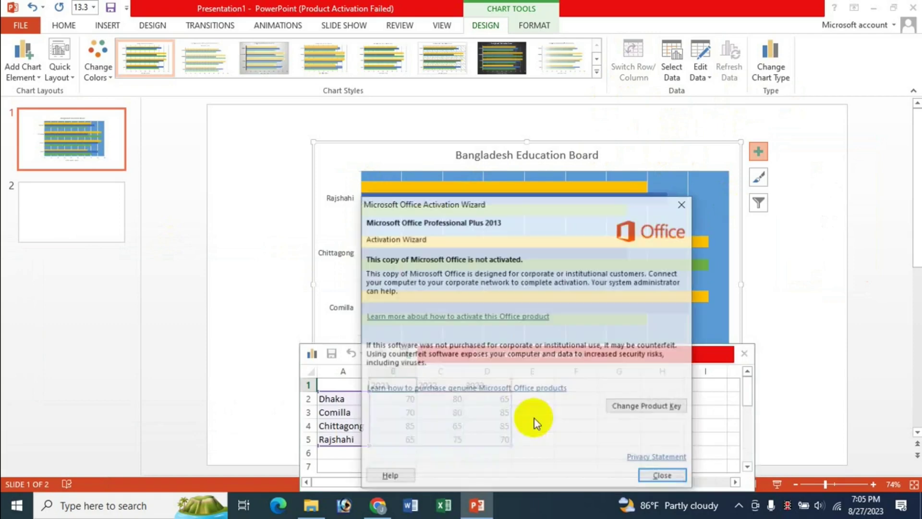
{"action": "left_click", "coordinate": [662, 475]}
{"action": "mouse_move", "coordinate": [480, 353]}
{"action": "left_mouse_down"}
{"action": "mouse_move", "coordinate": [156, 230]}
{"action": "mouse_move", "coordinate": [267, 233]}
{"action": "left_mouse_up"}
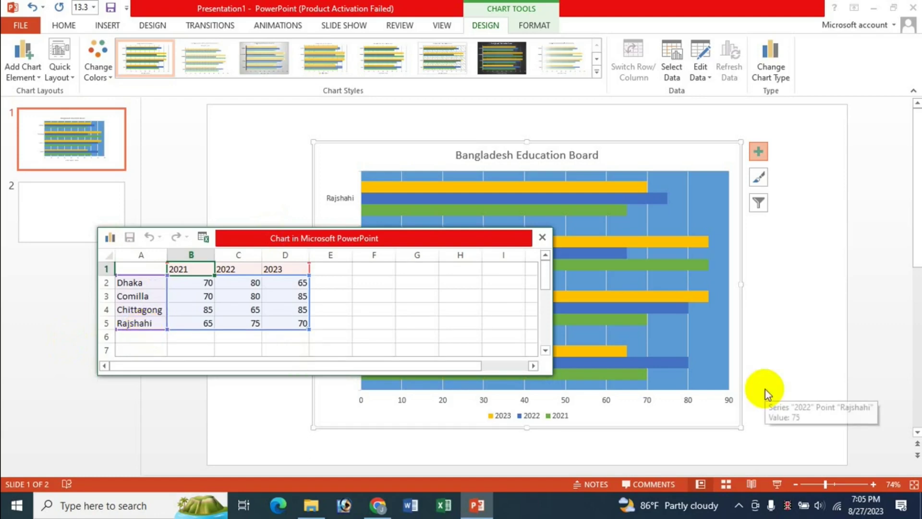
{"action": "key", "text": "Down"}
{"action": "key", "text": "Down"}
{"action": "key", "text": "Down"}
{"action": "key", "text": "Down"}
{"action": "key", "text": "Left"}
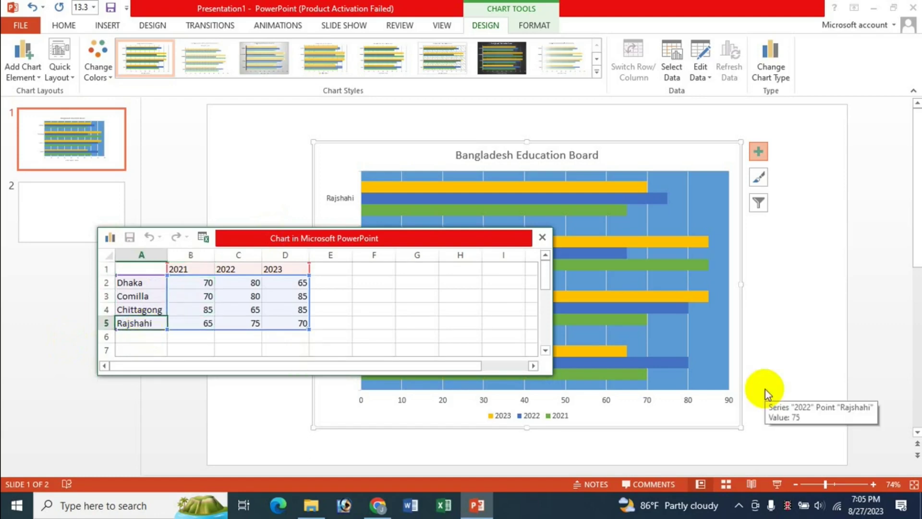
{"action": "type", "text": "Dinajpur"}
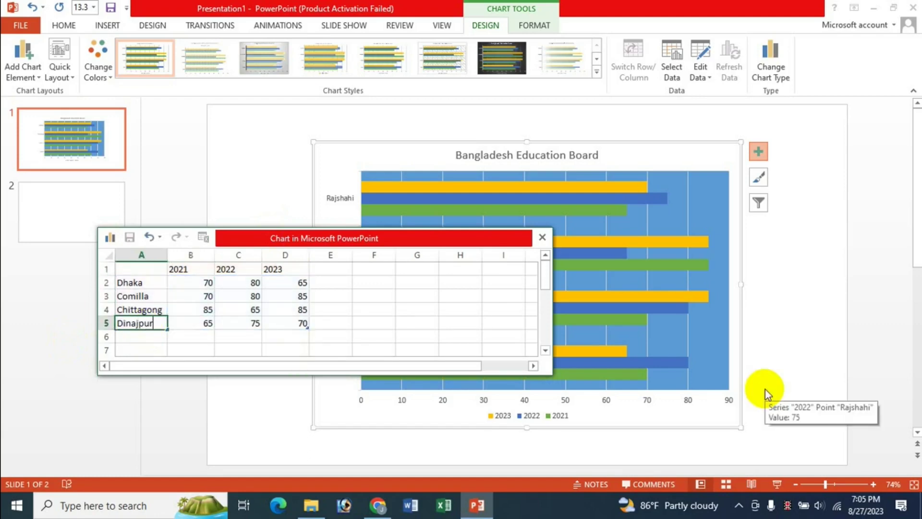
{"action": "key", "text": "Tab"}
{"action": "type", "text": "8"}
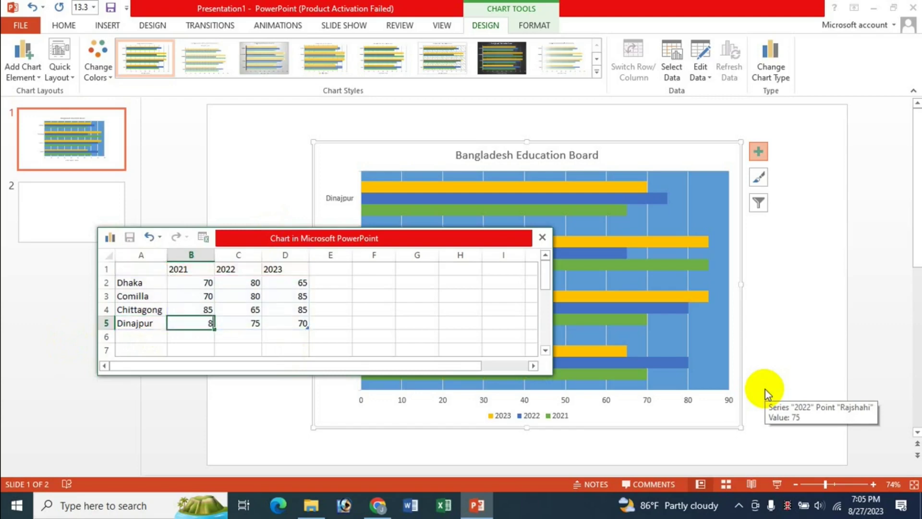
{"action": "type", "text": "2"}
{"action": "key", "text": "Return"}
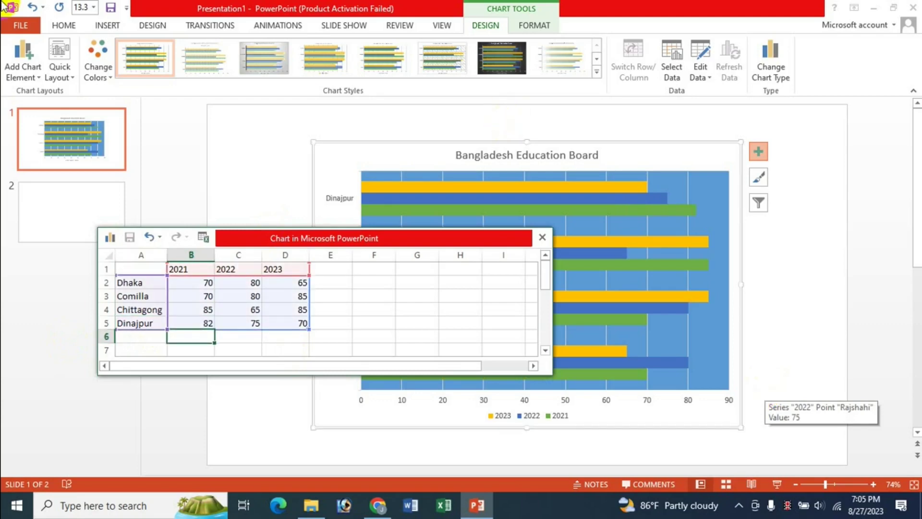
{"action": "left_click", "coordinate": [538, 237]}
{"action": "mouse_move", "coordinate": [495, 320]}
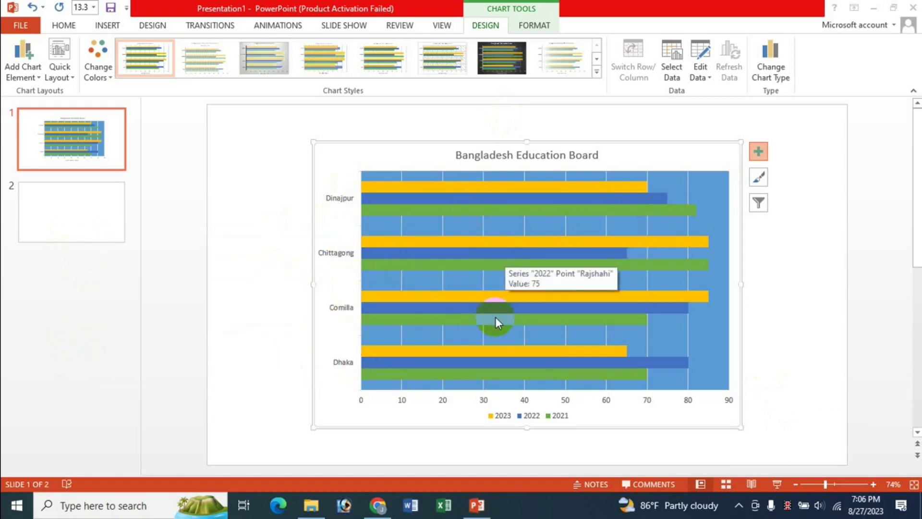
{"action": "left_click", "coordinate": [707, 73]}
{"action": "left_click", "coordinate": [749, 109]}
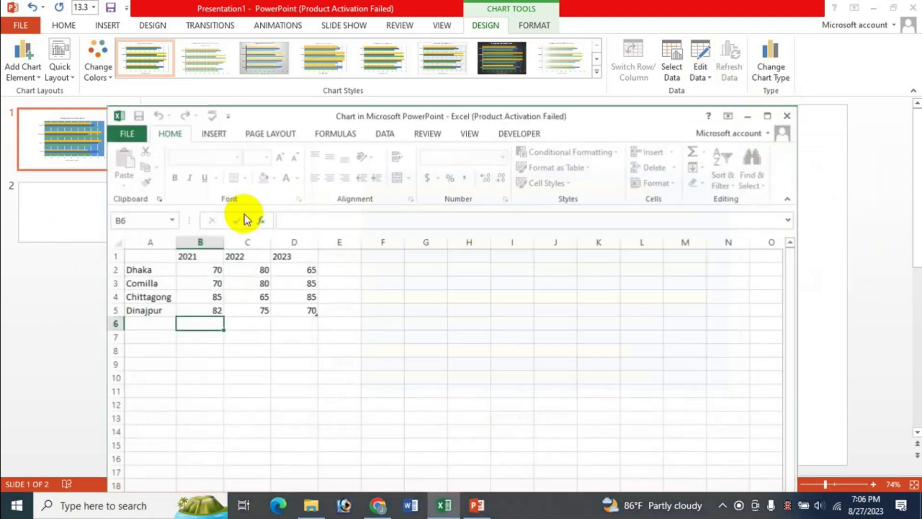
{"action": "left_click", "coordinate": [579, 459]}
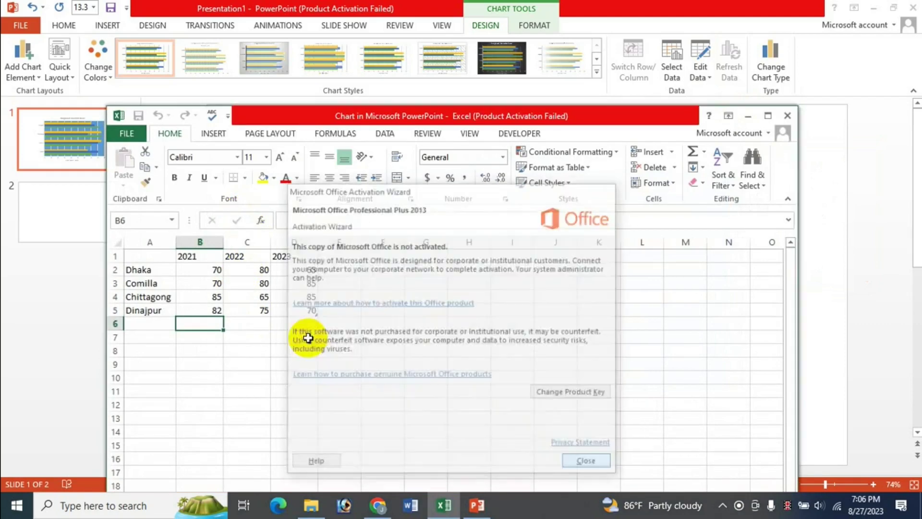
{"action": "left_click", "coordinate": [790, 115]}
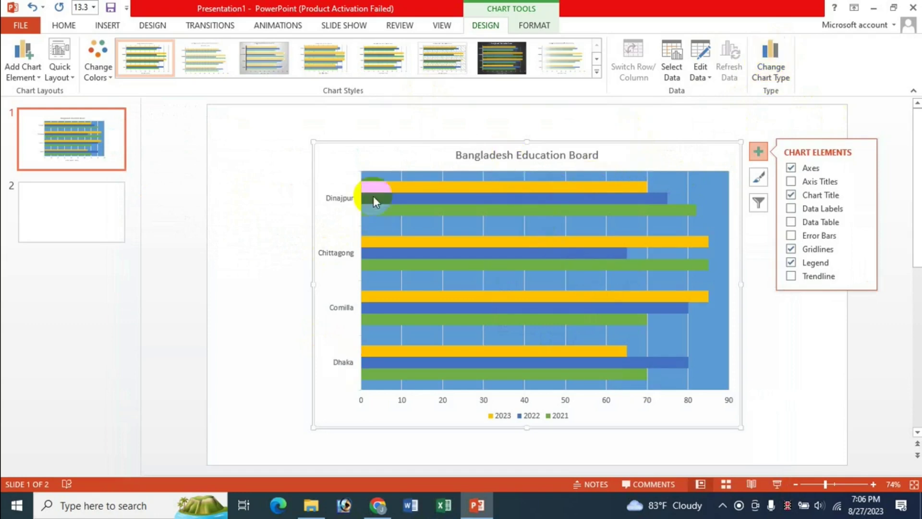
Step: Switch the chart to Stacked Bar and apply a light chart style
{"action": "left_click", "coordinate": [771, 67]}
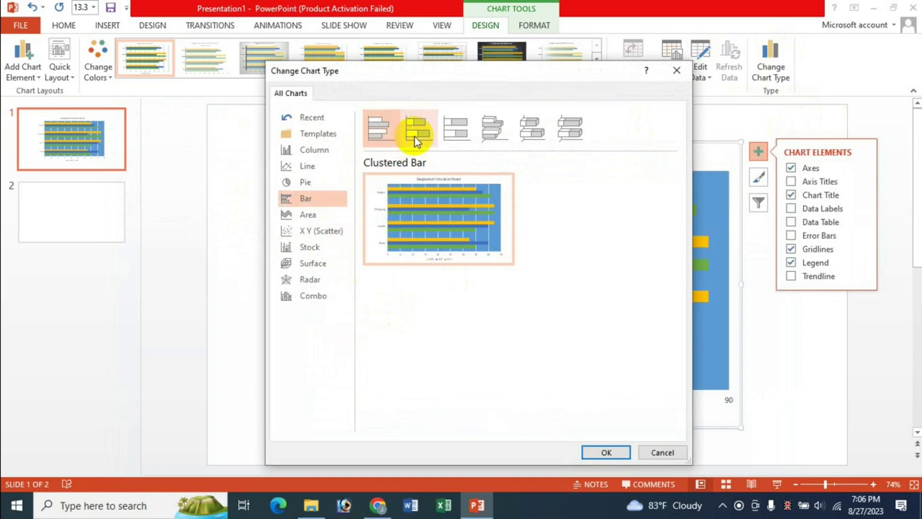
{"action": "left_click", "coordinate": [414, 135]}
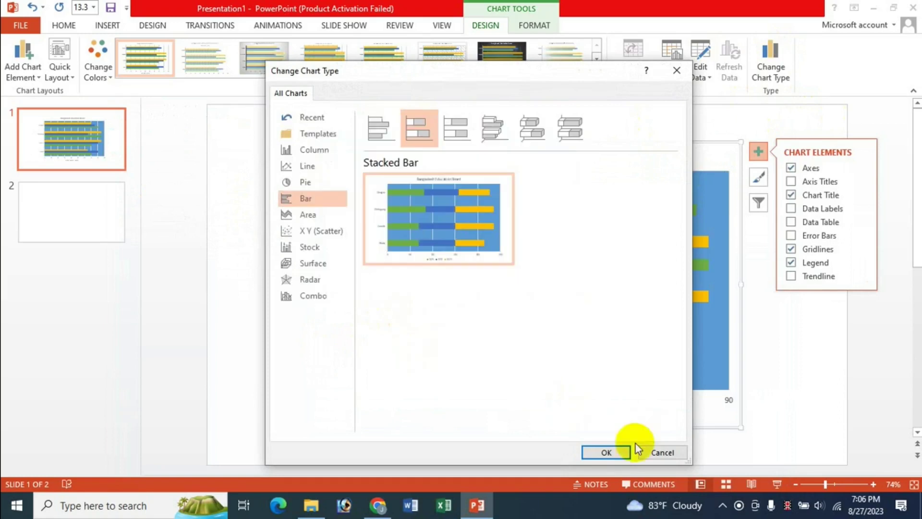
{"action": "left_click", "coordinate": [605, 453]}
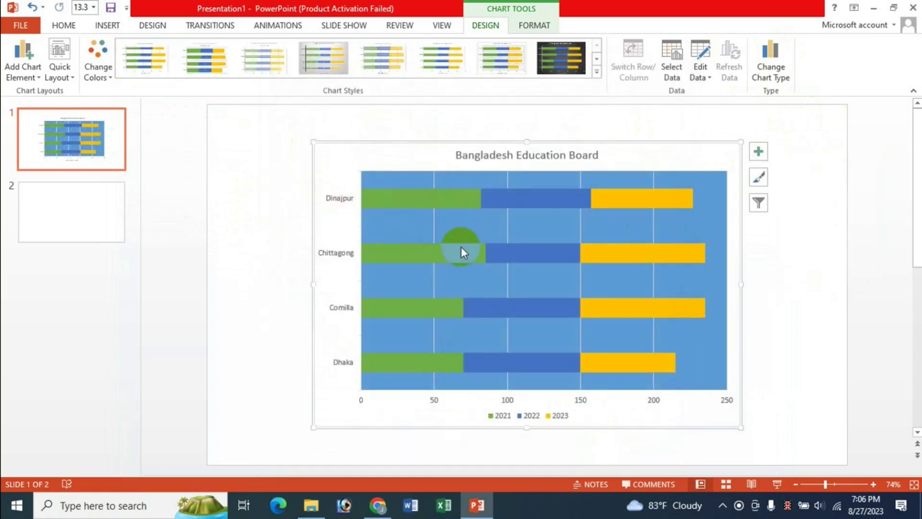
{"action": "left_click", "coordinate": [380, 61]}
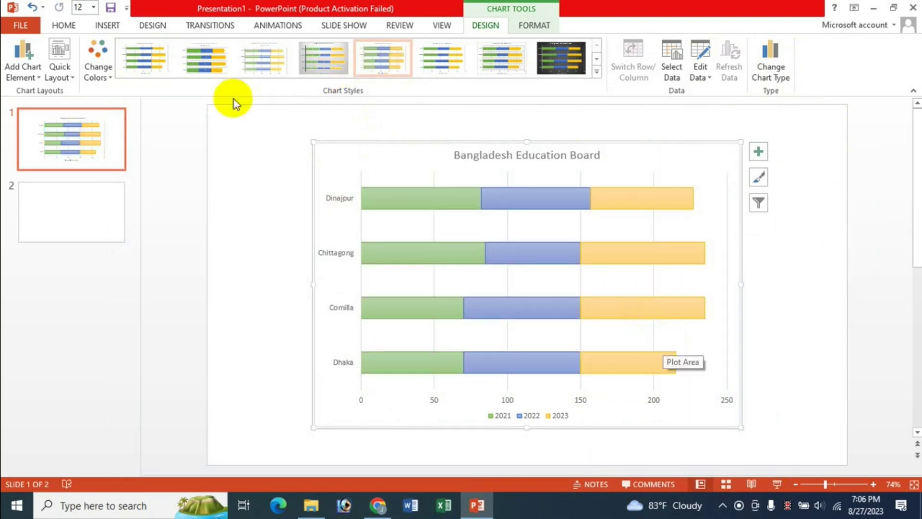
{"action": "left_click", "coordinate": [159, 64]}
Step: Try 3-D Clustered Bar, then settle on the flat 2-D Clustered Bar type
{"action": "left_click", "coordinate": [772, 72]}
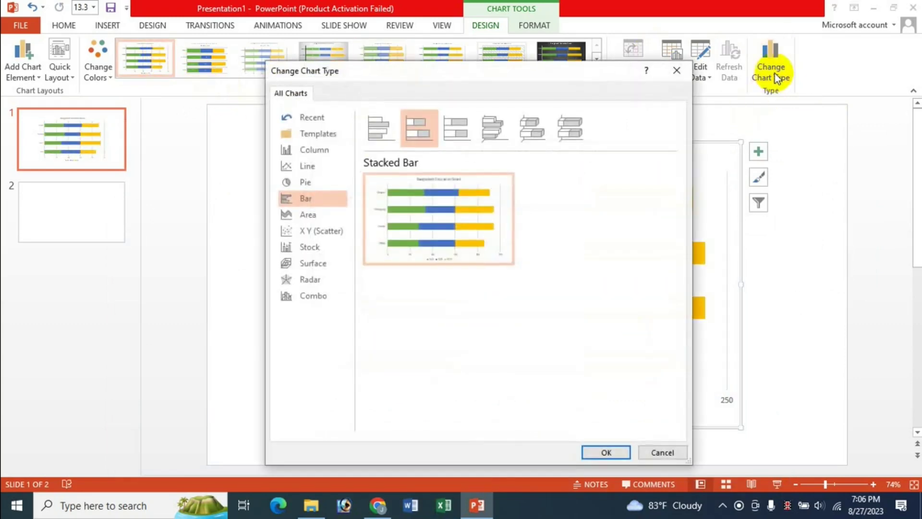
{"action": "left_click", "coordinate": [494, 131]}
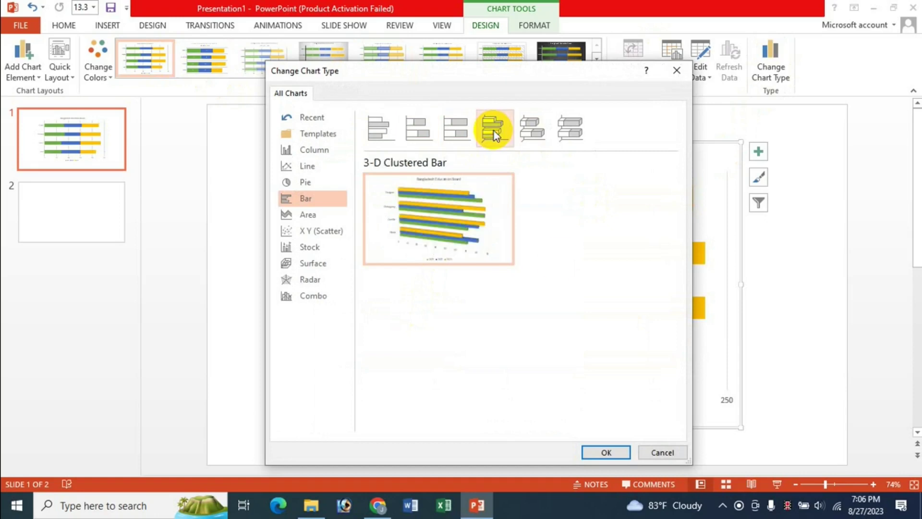
{"action": "left_click", "coordinate": [601, 452]}
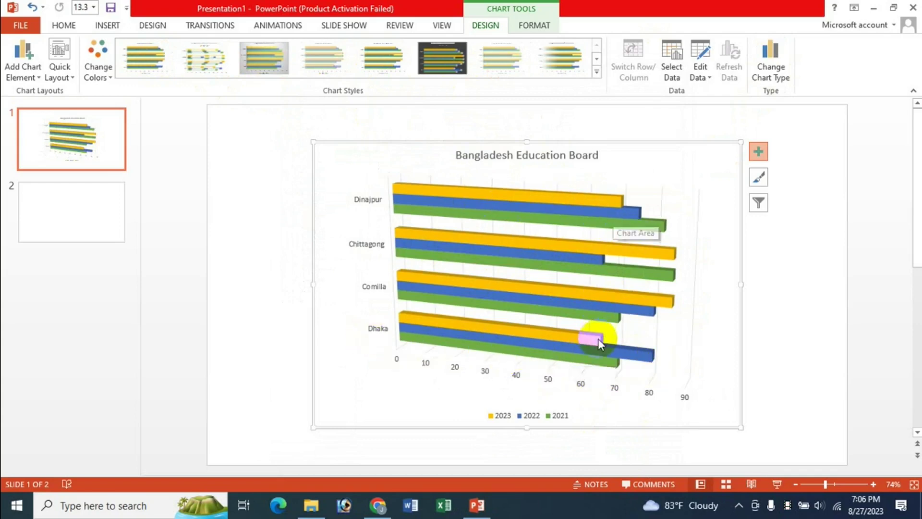
{"action": "left_click", "coordinate": [771, 72]}
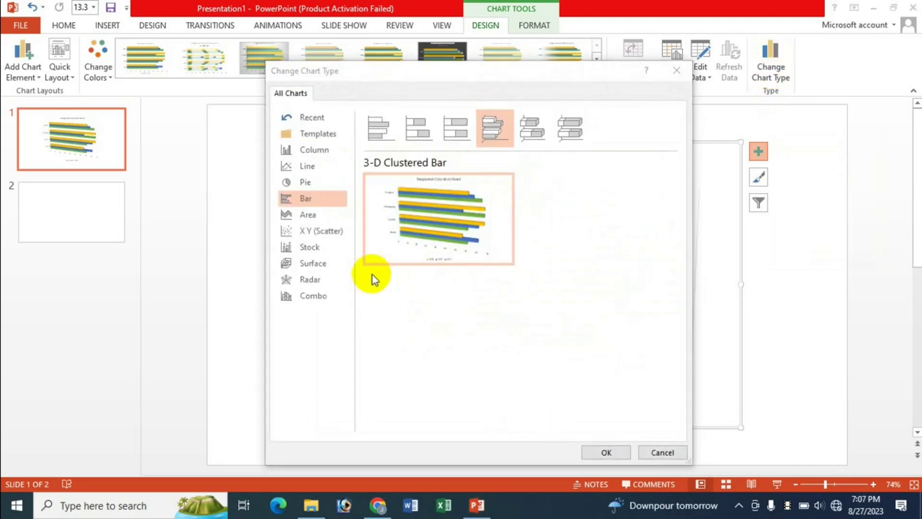
{"action": "left_click", "coordinate": [380, 131]}
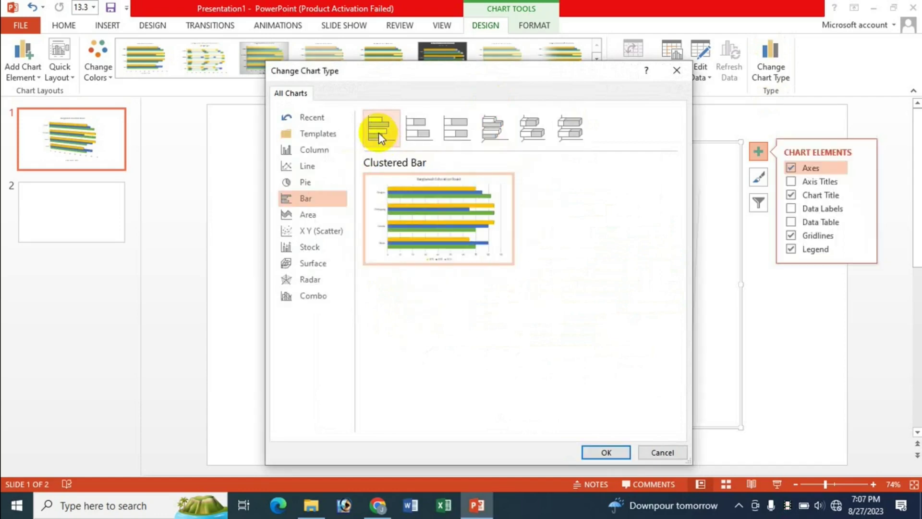
{"action": "left_click", "coordinate": [607, 452]}
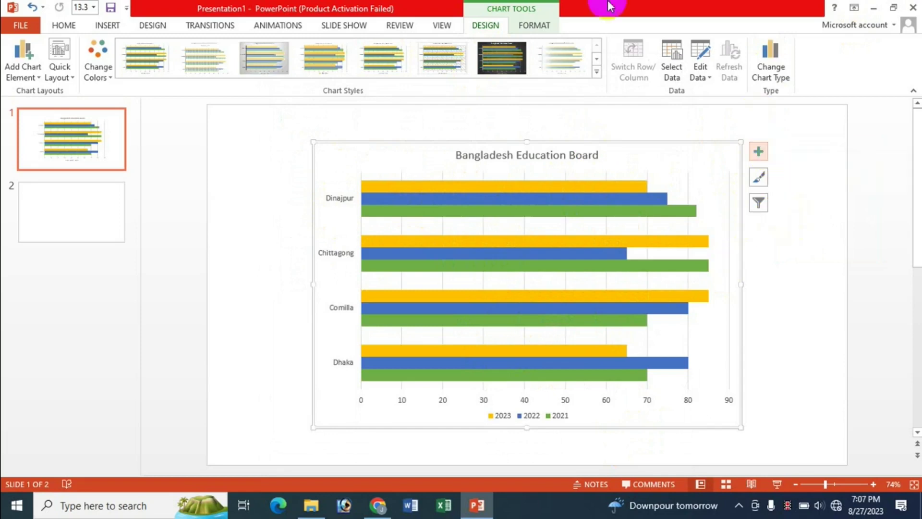
Step: Browse the Color and Style options in the Chart Styles flyout, then close it unchanged
{"action": "left_click", "coordinate": [759, 178]}
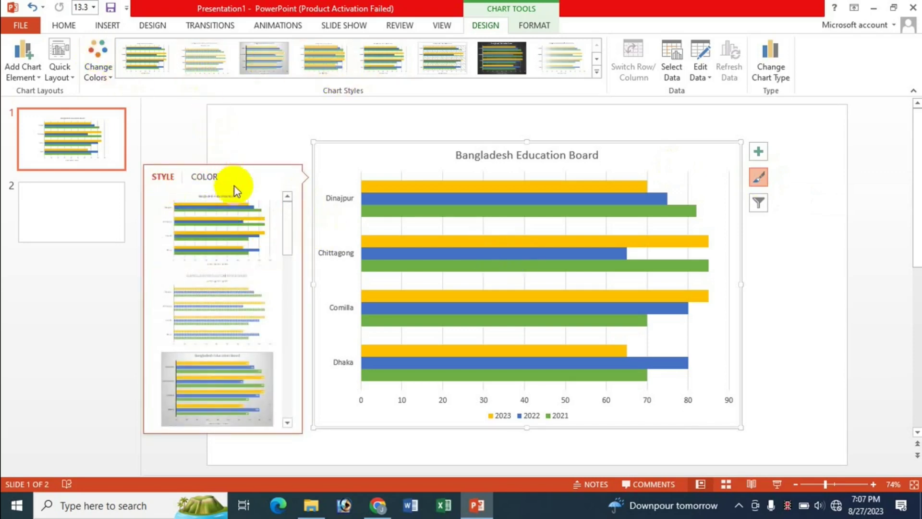
{"action": "left_click", "coordinate": [205, 175]}
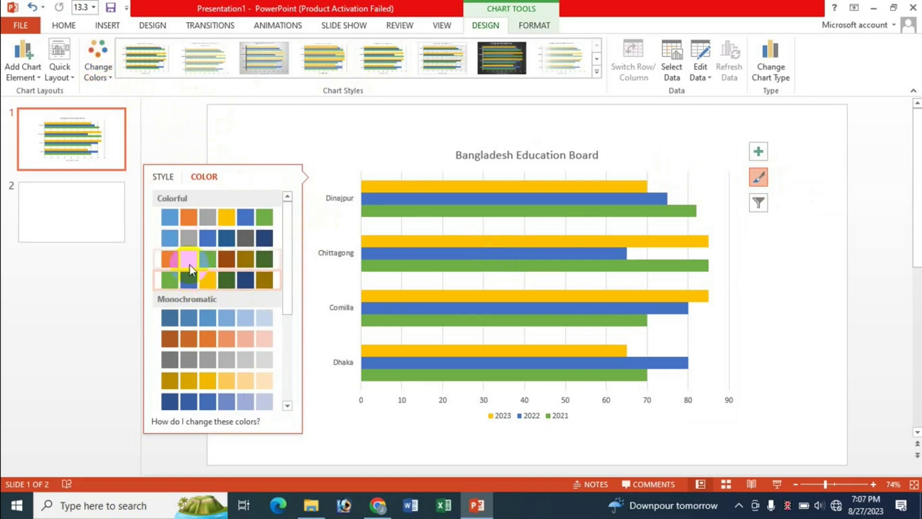
{"action": "left_click", "coordinate": [163, 176]}
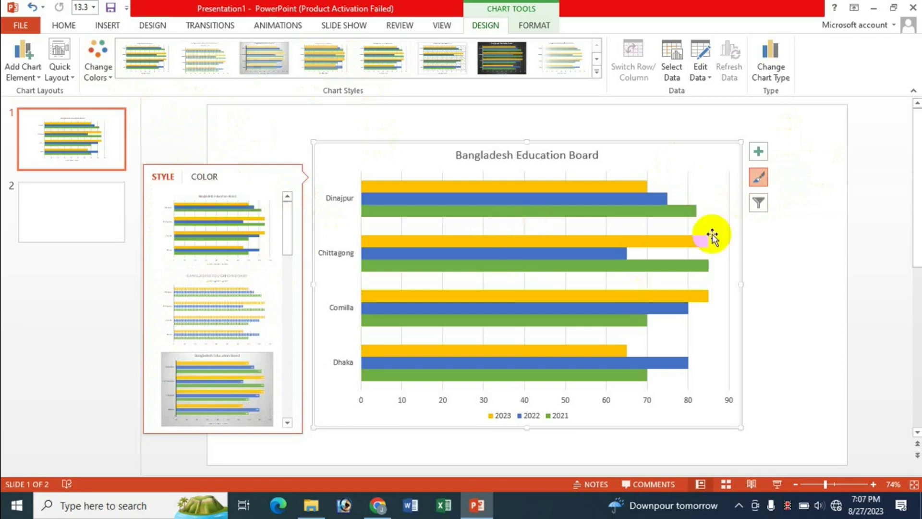
{"action": "left_click", "coordinate": [758, 211]}
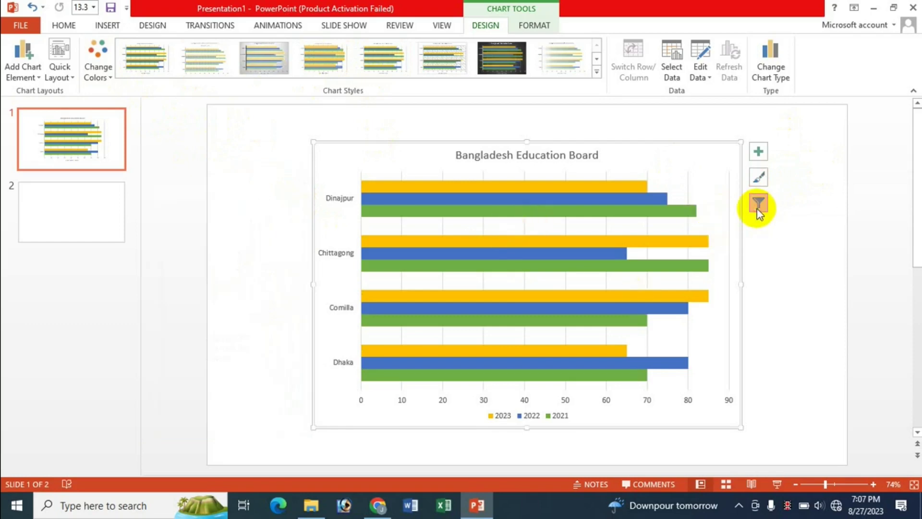
{"action": "left_click", "coordinate": [758, 205]}
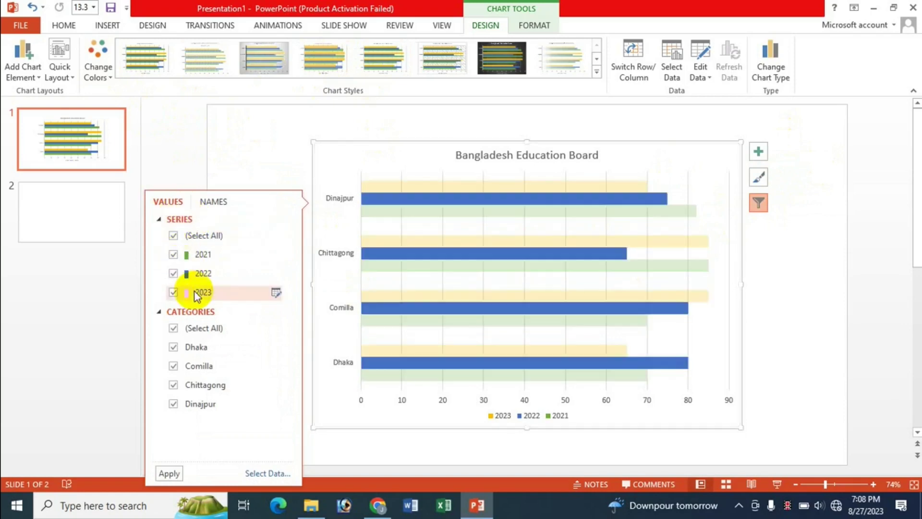
{"action": "left_click", "coordinate": [173, 236]}
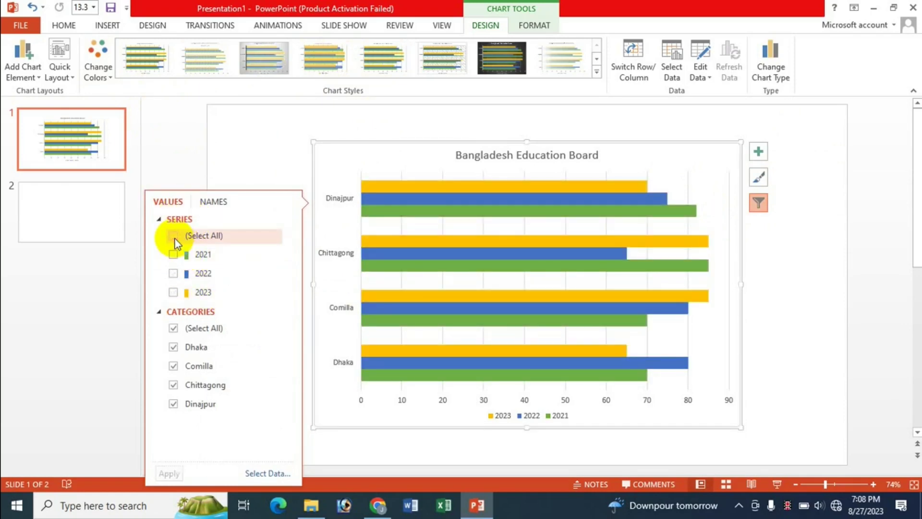
{"action": "left_click", "coordinate": [174, 273]}
{"action": "left_click", "coordinate": [174, 292]}
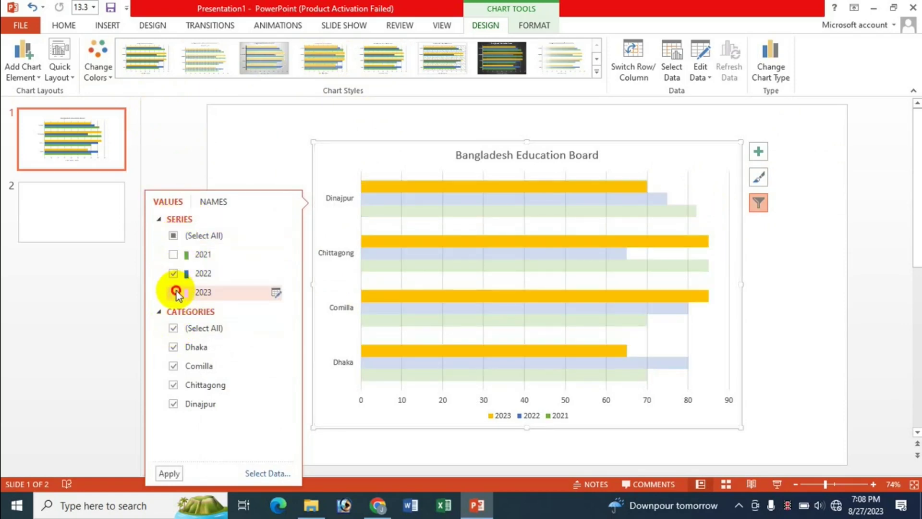
{"action": "left_click", "coordinate": [173, 328]}
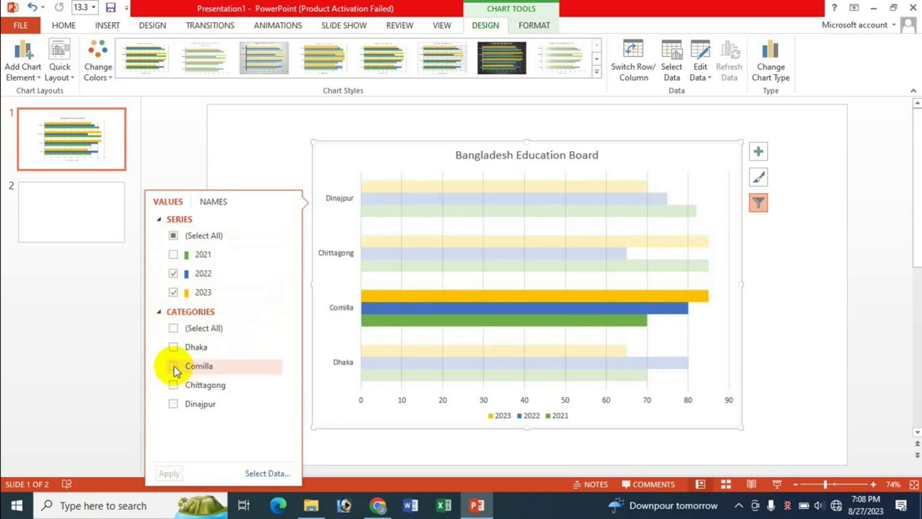
{"action": "left_click", "coordinate": [174, 365]}
{"action": "left_click", "coordinate": [175, 346]}
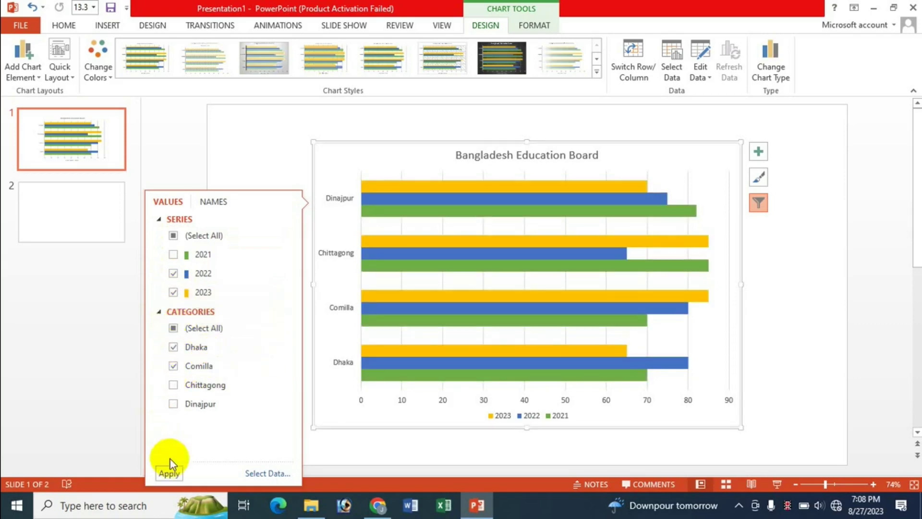
{"action": "left_click", "coordinate": [169, 474]}
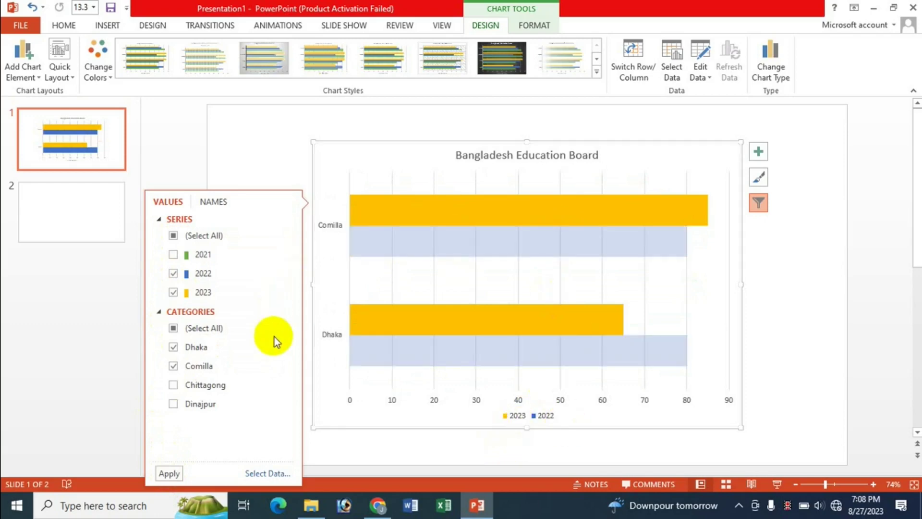
{"action": "left_click", "coordinate": [482, 232]}
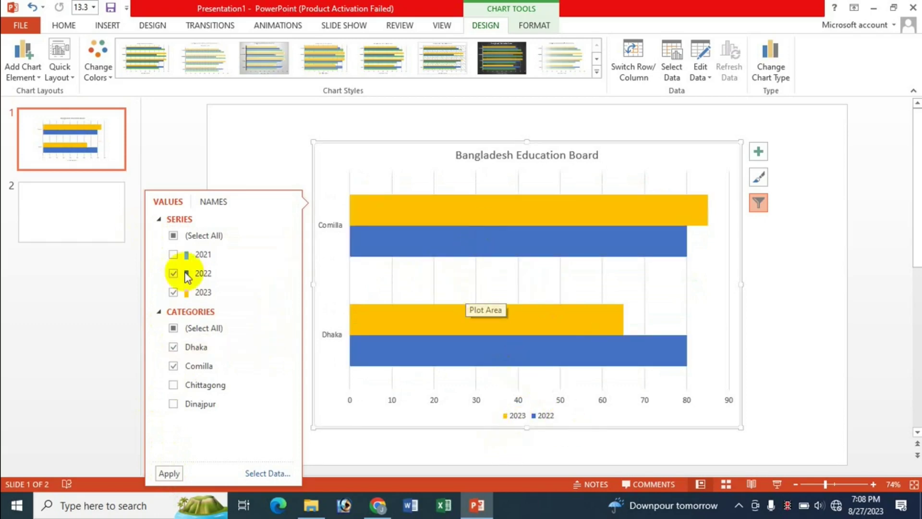
{"action": "left_click", "coordinate": [175, 237]}
{"action": "left_click", "coordinate": [175, 237]}
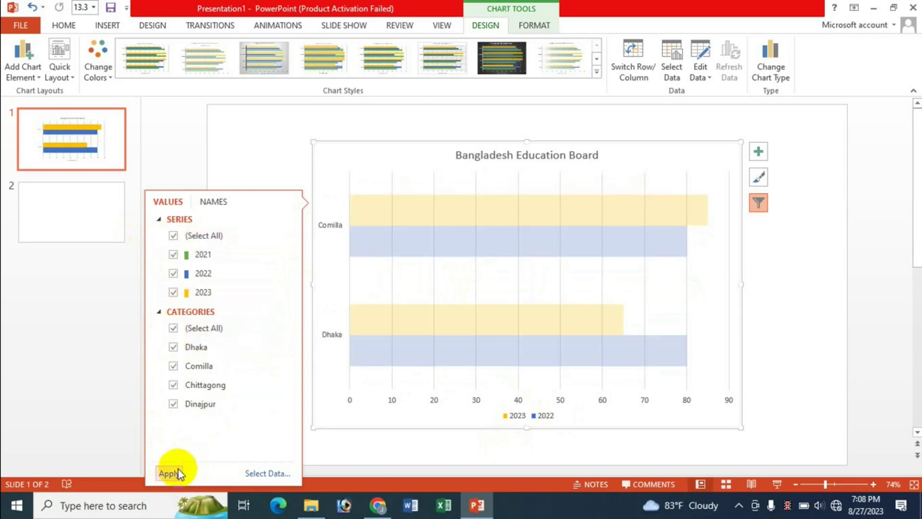
{"action": "left_click", "coordinate": [177, 469]}
{"action": "left_click", "coordinate": [213, 201]}
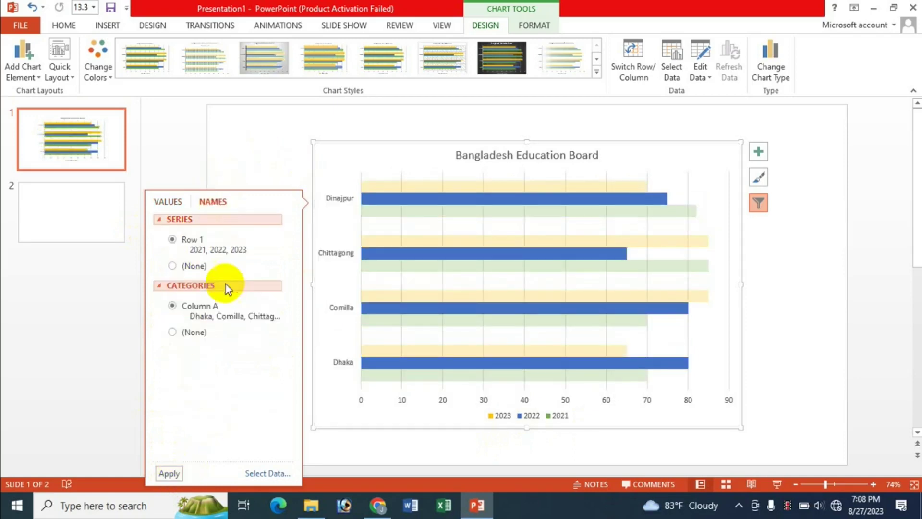
{"action": "left_click", "coordinate": [188, 265]}
{"action": "left_click", "coordinate": [194, 332]}
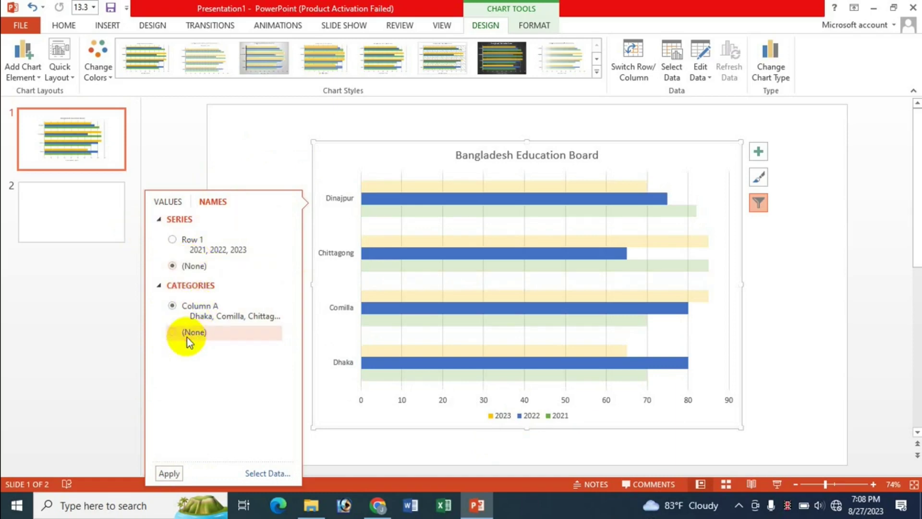
{"action": "left_click", "coordinate": [169, 473]}
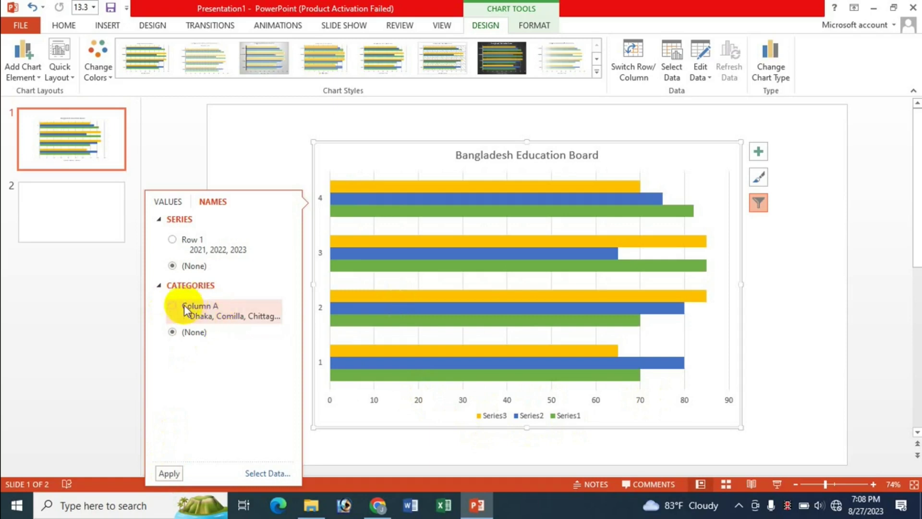
{"action": "left_click", "coordinate": [176, 244]}
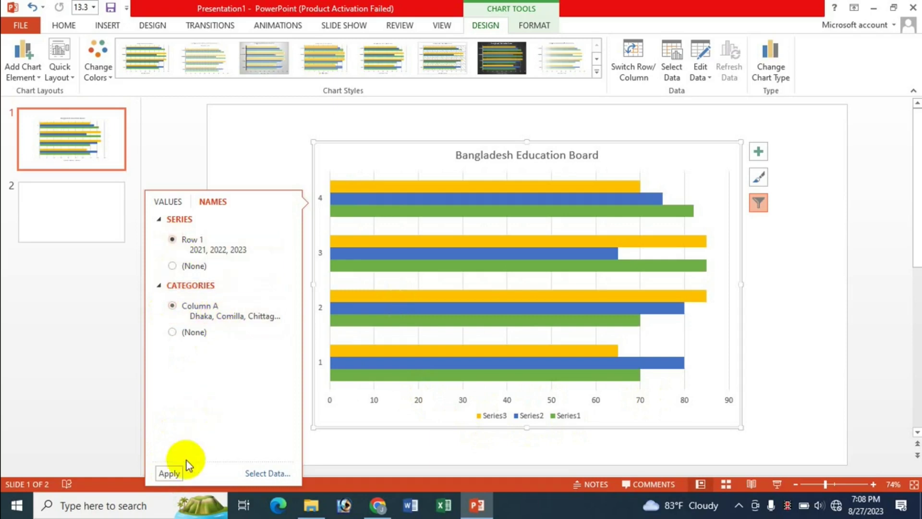
{"action": "left_click", "coordinate": [177, 473]}
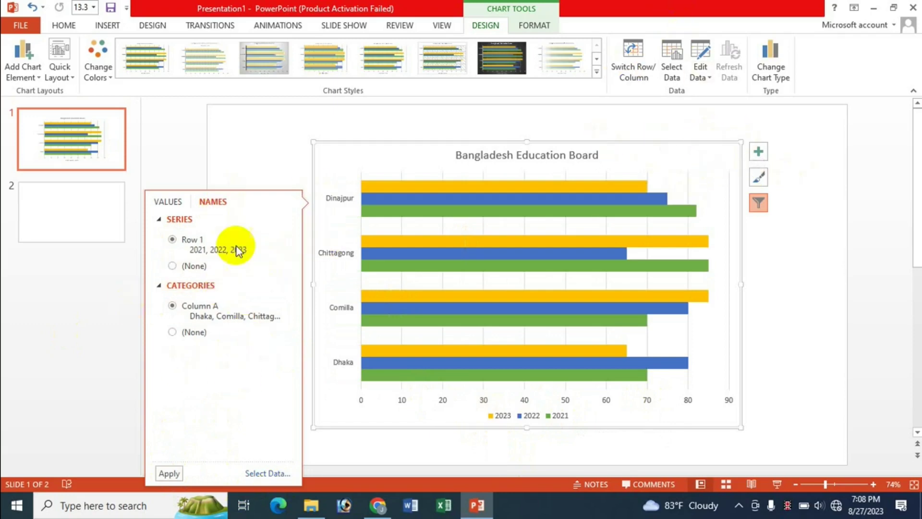
{"action": "left_click", "coordinate": [790, 149]}
Step: Select the chart and browse Quick Layout and Chart Styles without applying any, ending on Format
{"action": "left_click", "coordinate": [650, 153]}
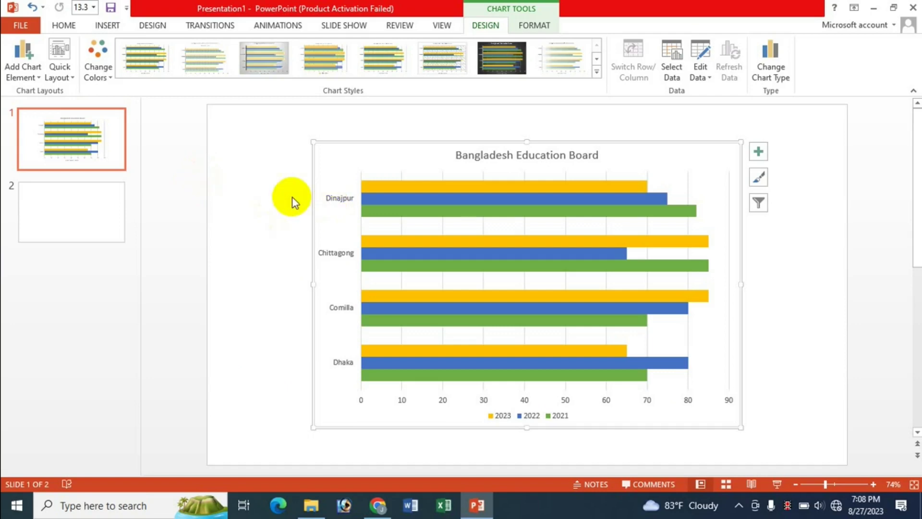
{"action": "left_click", "coordinate": [61, 76]}
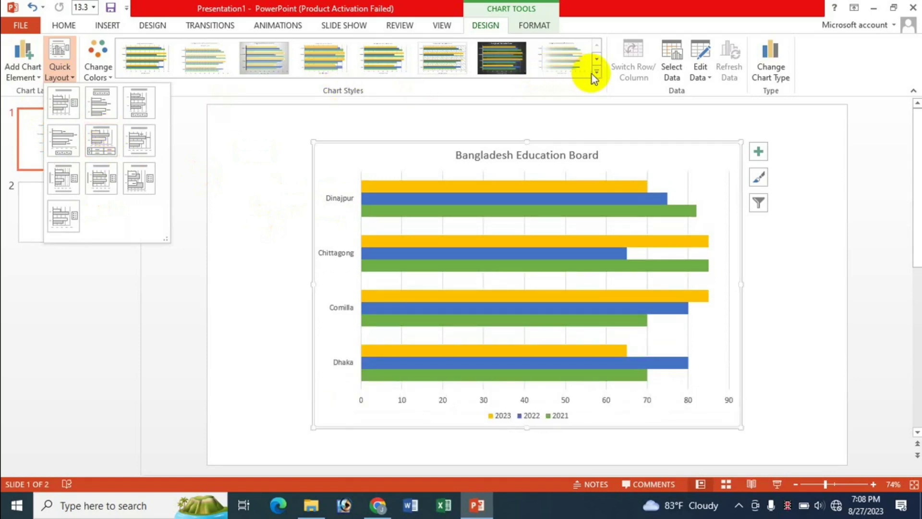
{"action": "left_click", "coordinate": [595, 72]}
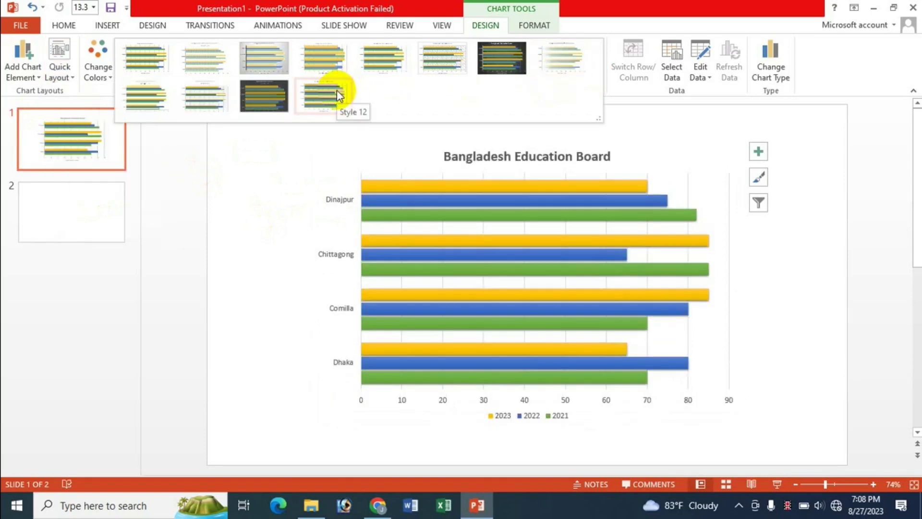
{"action": "left_click", "coordinate": [692, 6]}
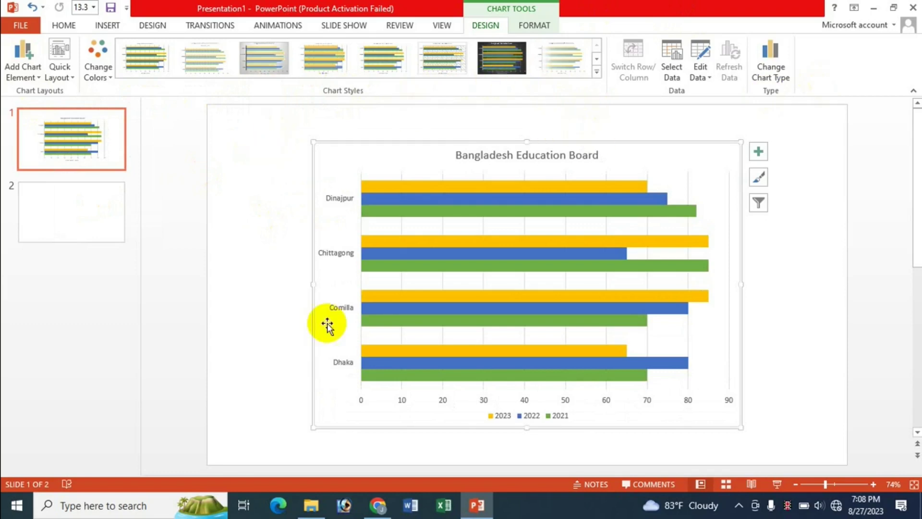
{"action": "left_click", "coordinate": [535, 25]}
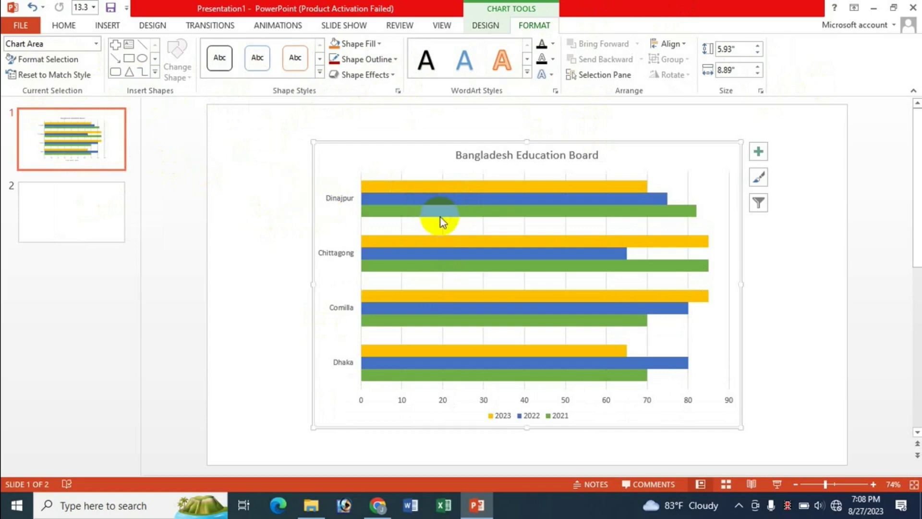
{"action": "left_click", "coordinate": [447, 205]}
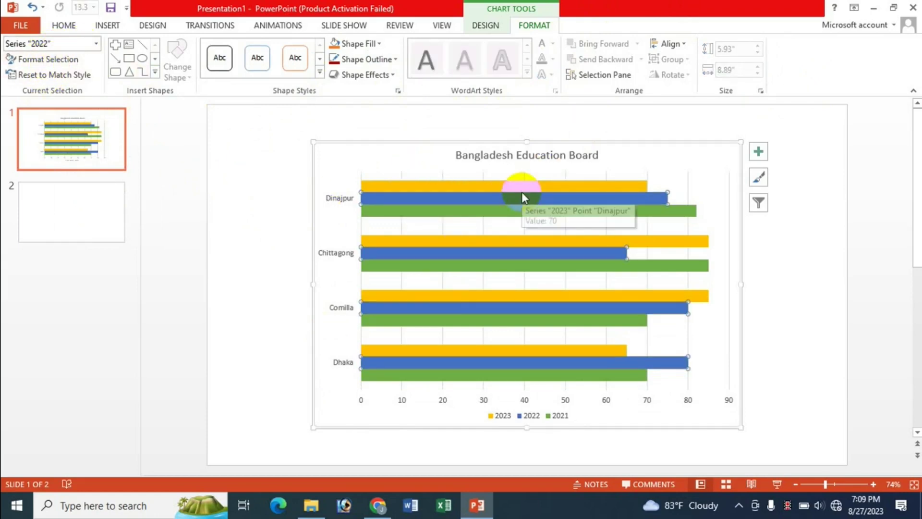
{"action": "mouse_move", "coordinate": [522, 189]}
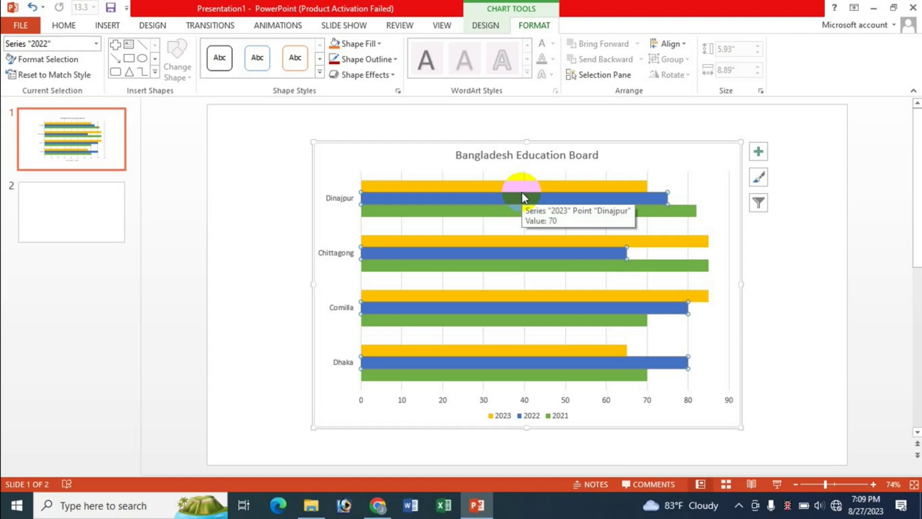
{"action": "left_click", "coordinate": [350, 156]}
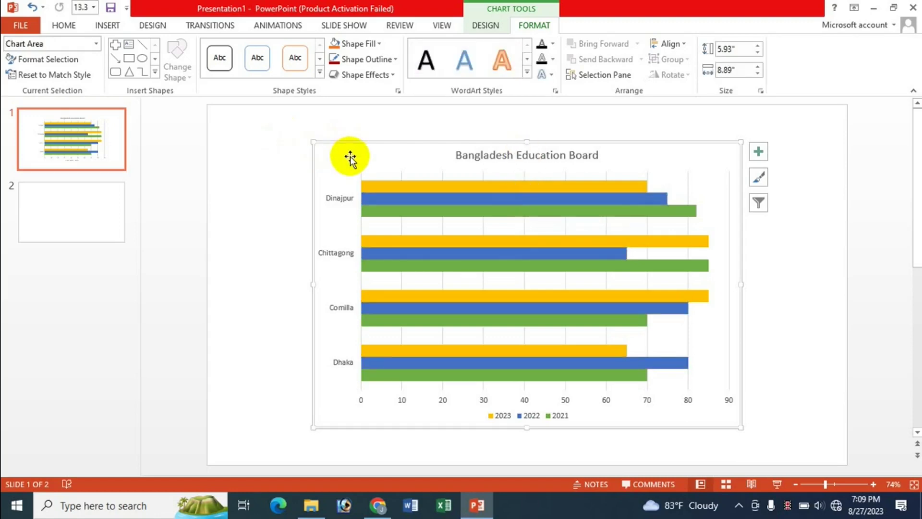
{"action": "left_click", "coordinate": [155, 72]}
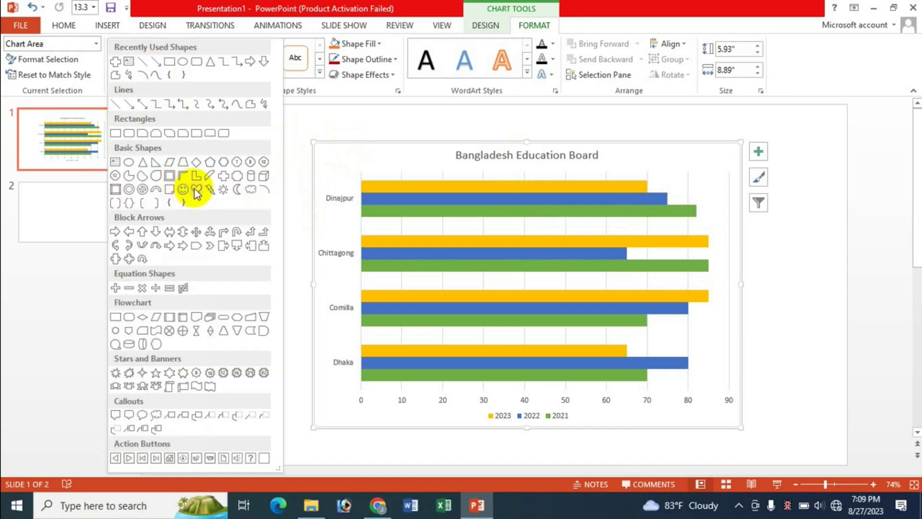
{"action": "left_click", "coordinate": [212, 162]}
{"action": "left_click_drag", "start_coordinate": [228, 158], "coordinate": [294, 242]}
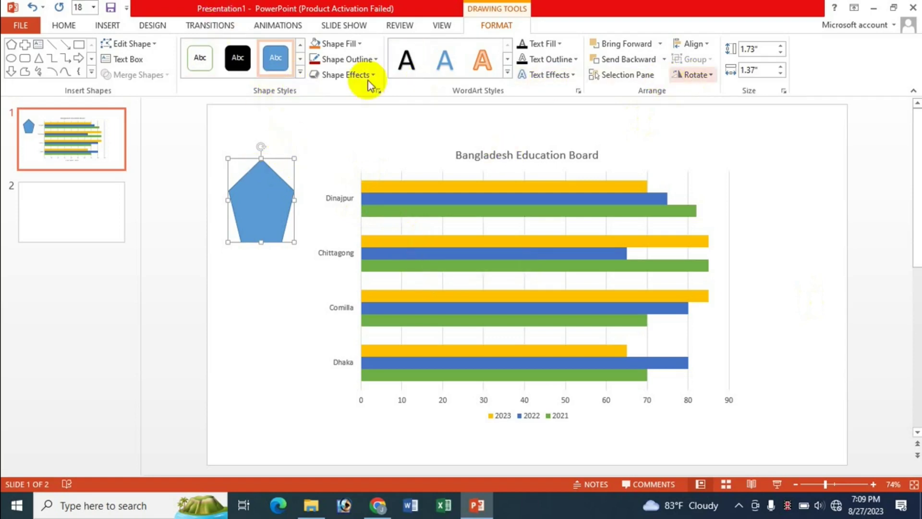
{"action": "key", "text": "Delete"}
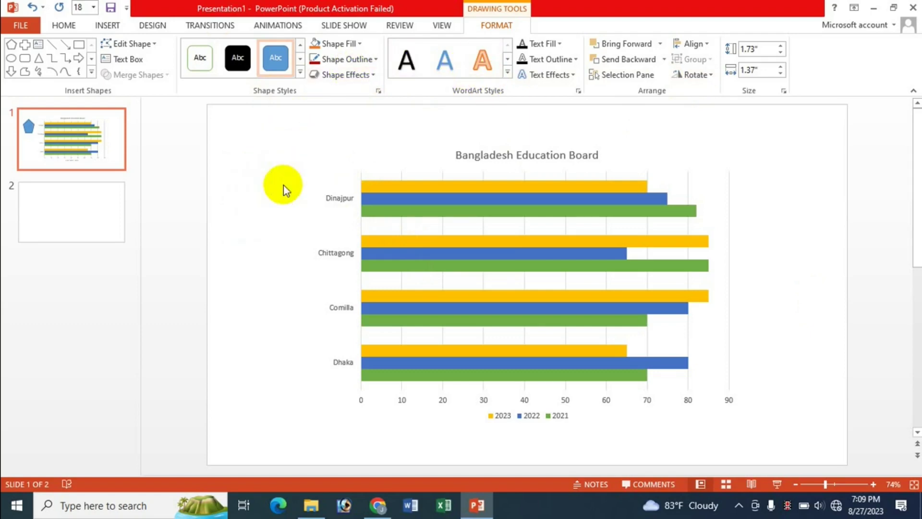
Step: Select the chart's plot area and browse its shape styles without applying one
{"action": "left_click", "coordinate": [414, 163]}
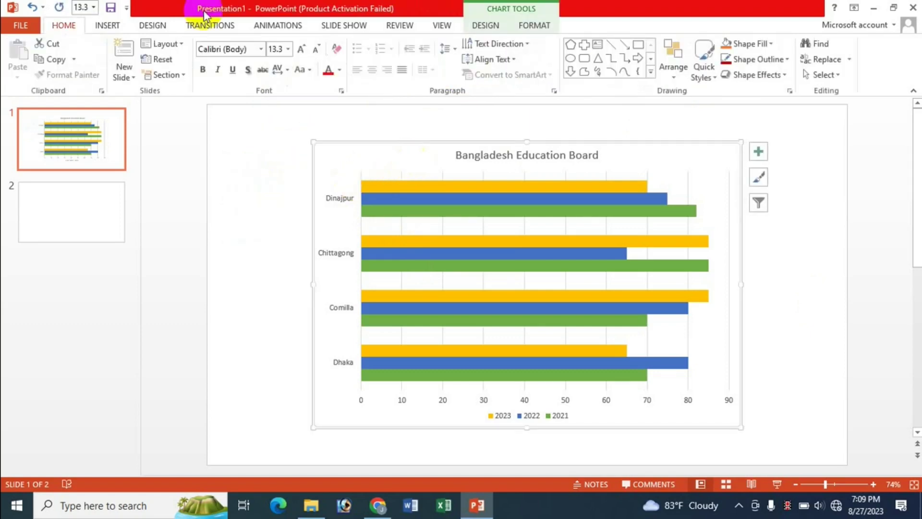
{"action": "left_click", "coordinate": [535, 25]}
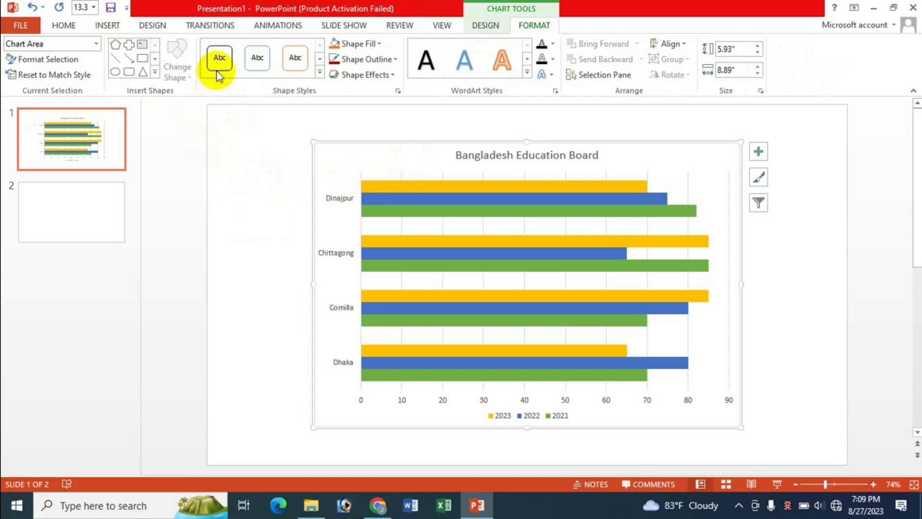
{"action": "left_click", "coordinate": [320, 73]}
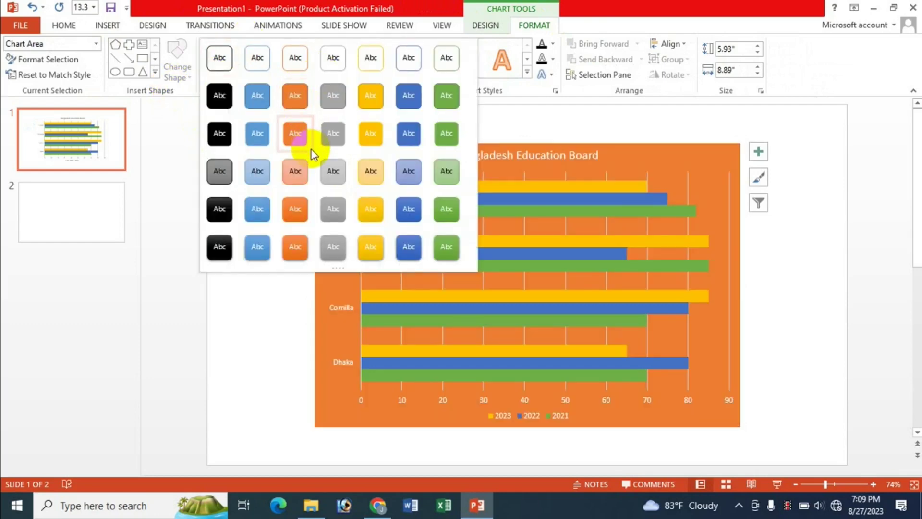
{"action": "left_click", "coordinate": [579, 214]}
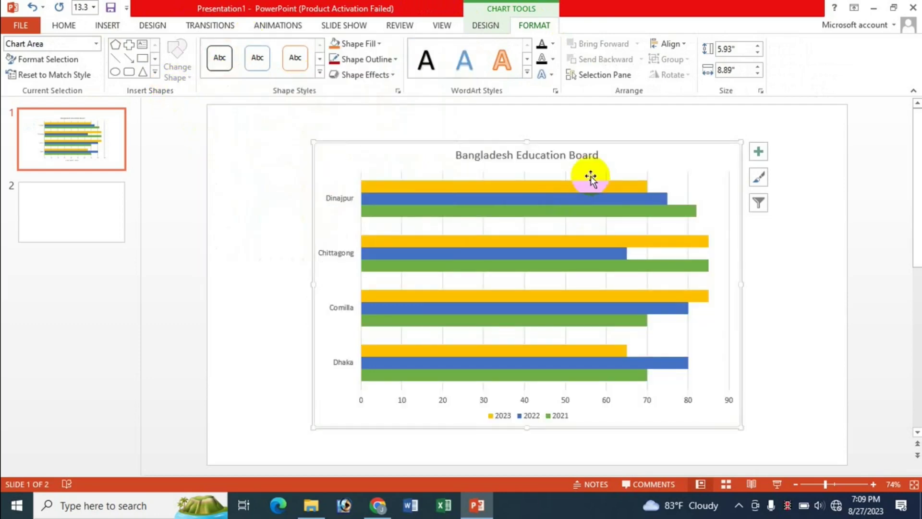
{"action": "left_click", "coordinate": [319, 72]}
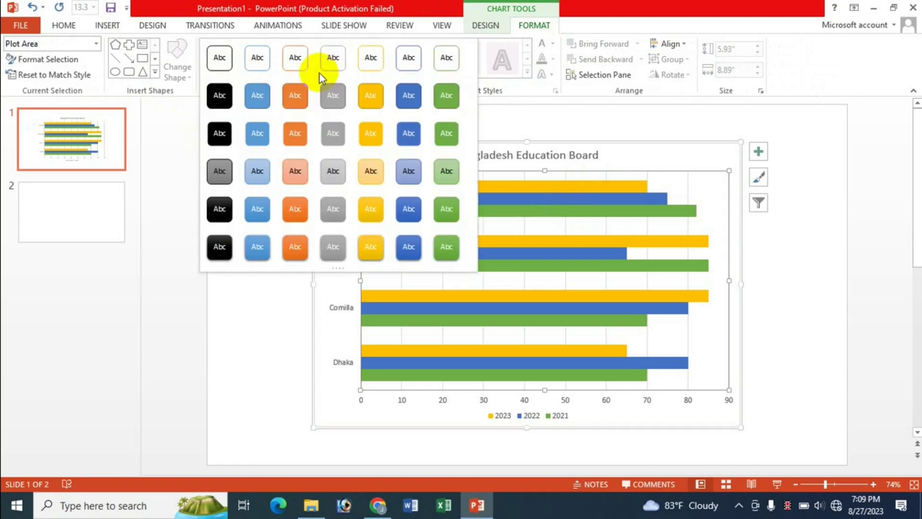
{"action": "left_click", "coordinate": [384, 16]}
Step: Fill the plot area with picture 1001, then replace it with a beige texture
{"action": "left_click", "coordinate": [380, 44]}
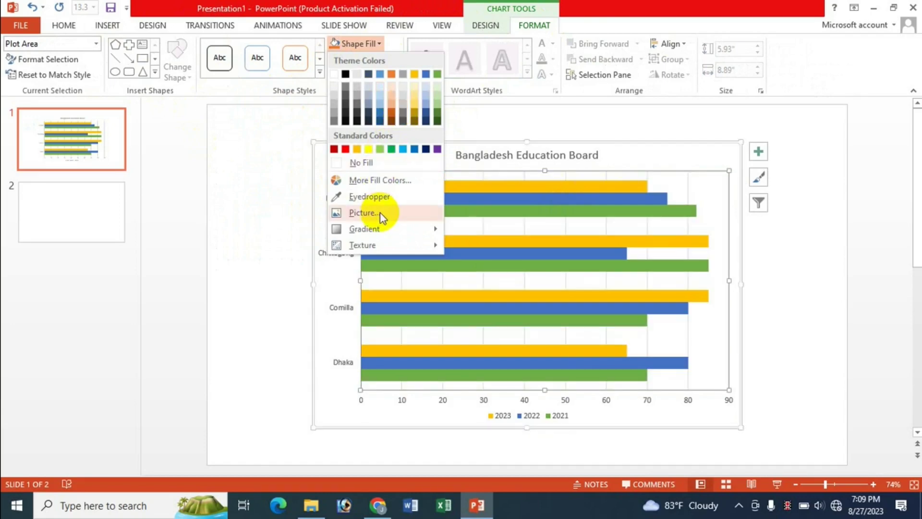
{"action": "left_click", "coordinate": [379, 213]}
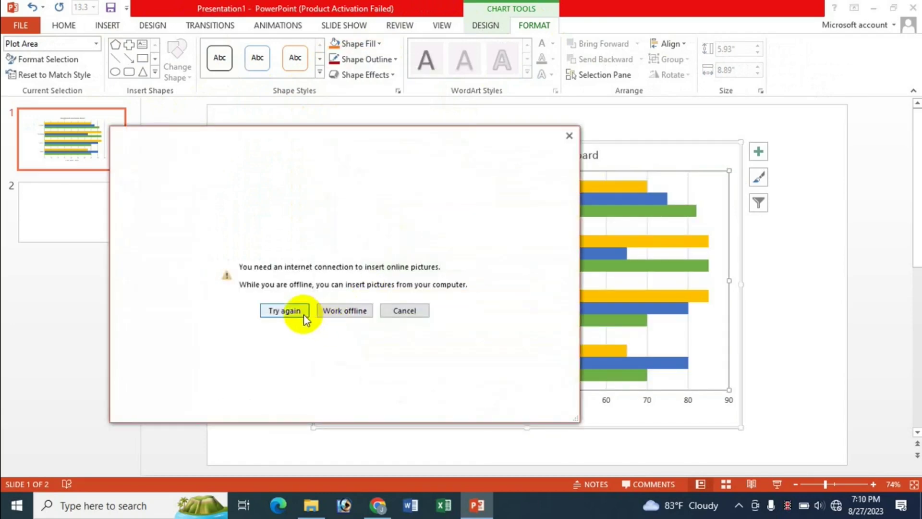
{"action": "left_click", "coordinate": [343, 311]}
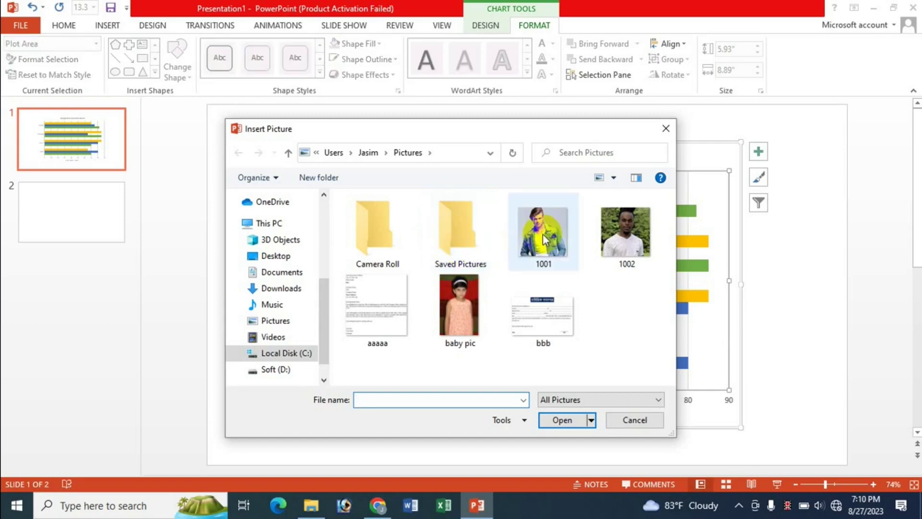
{"action": "double_click", "coordinate": [545, 227]}
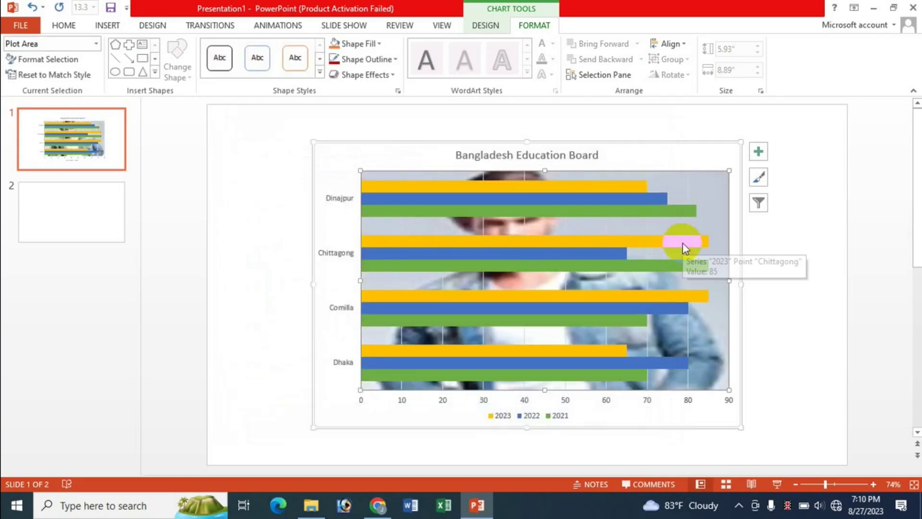
{"action": "left_click", "coordinate": [379, 43]}
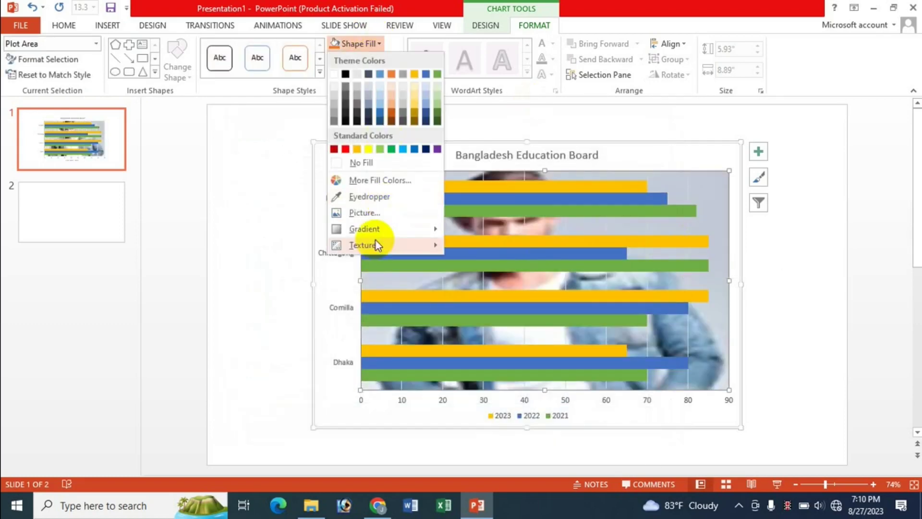
{"action": "left_click", "coordinate": [525, 311]}
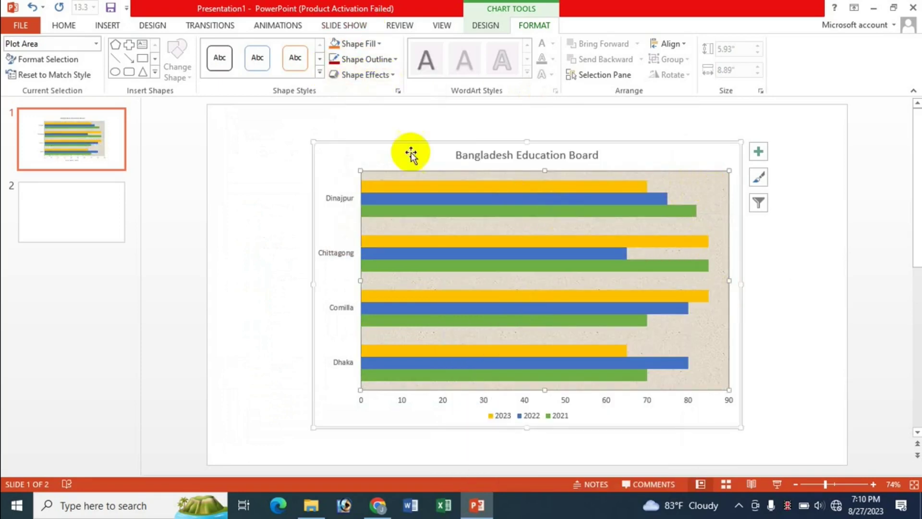
Step: Give the plot area a thicker dark red outline
{"action": "left_click", "coordinate": [395, 60]}
{"action": "mouse_move", "coordinate": [362, 229]}
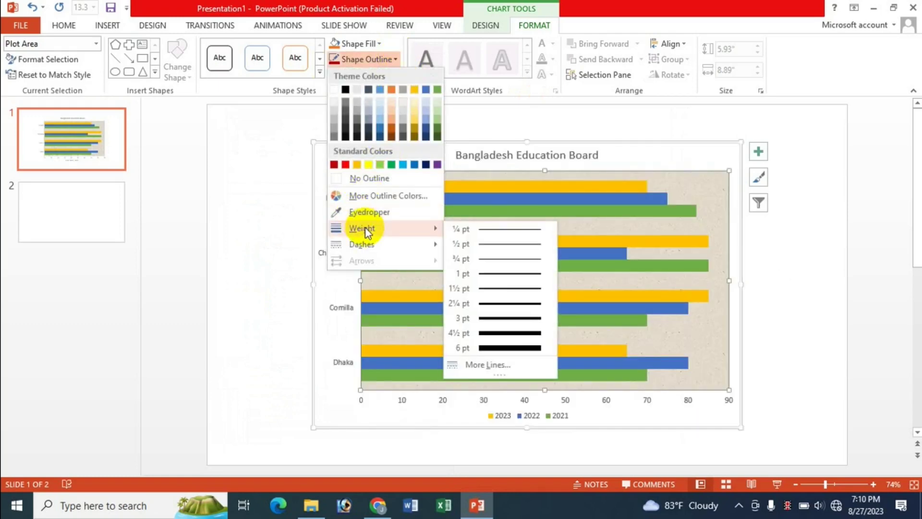
{"action": "left_click", "coordinate": [507, 324]}
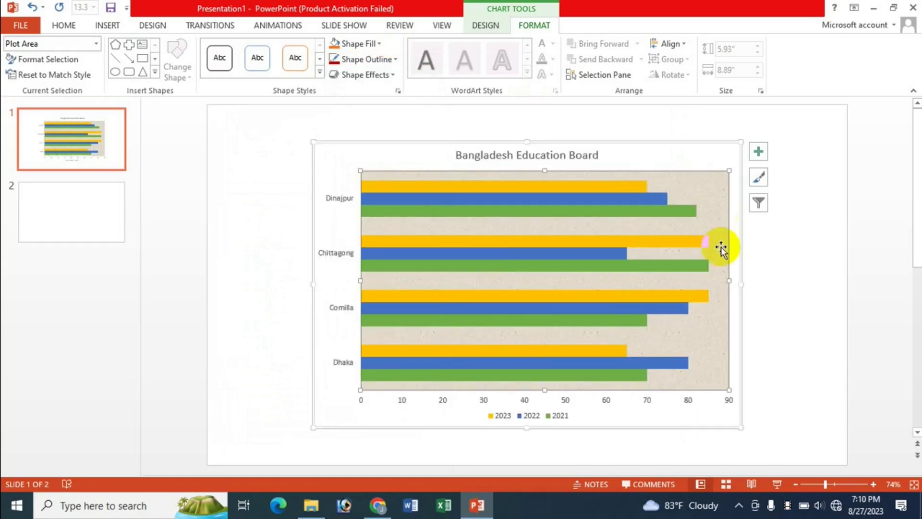
{"action": "left_click", "coordinate": [394, 59]}
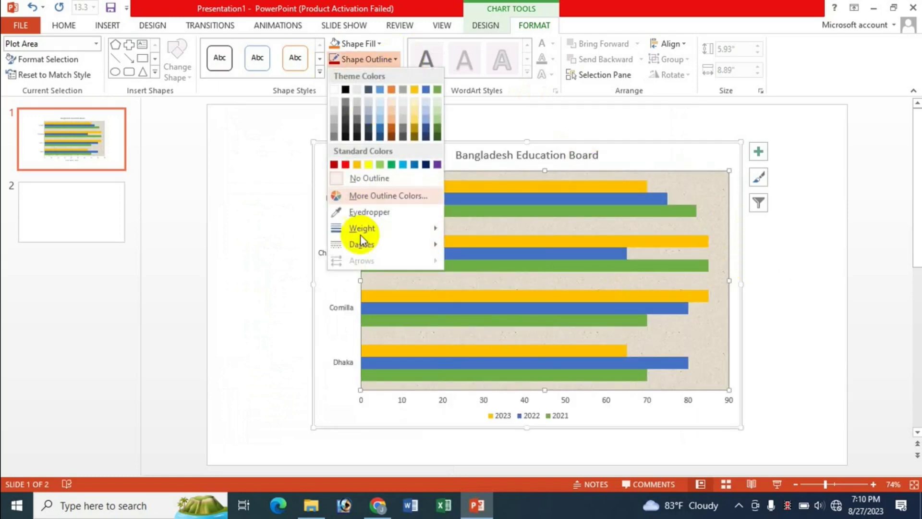
{"action": "left_click", "coordinate": [334, 165]}
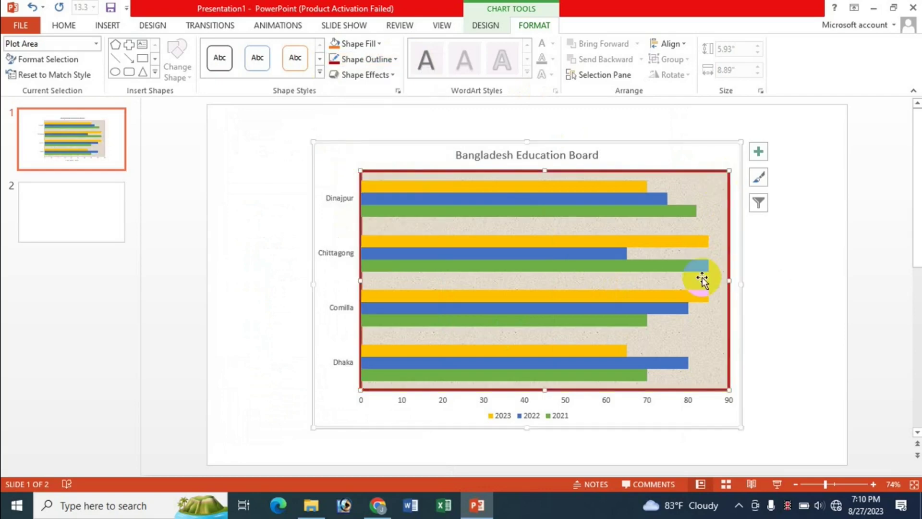
{"action": "left_click", "coordinate": [395, 59]}
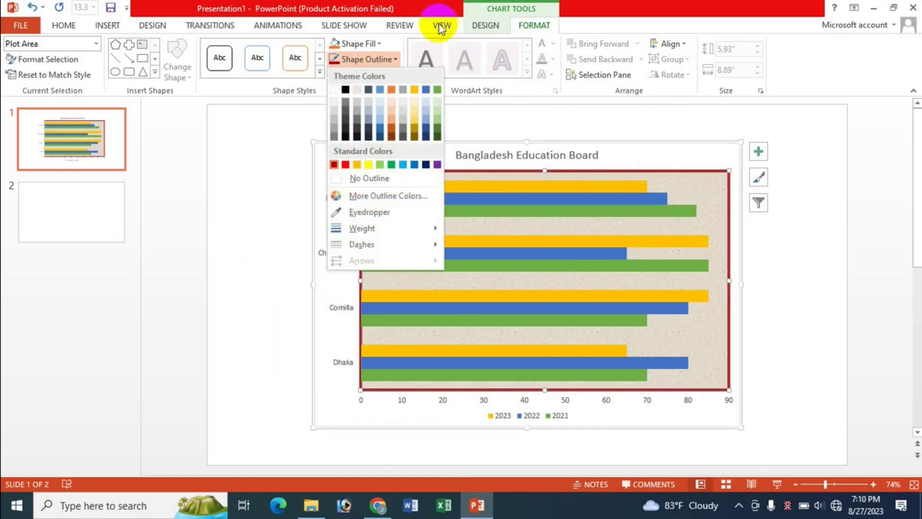
{"action": "left_click", "coordinate": [395, 75]}
{"action": "left_click", "coordinate": [395, 75]}
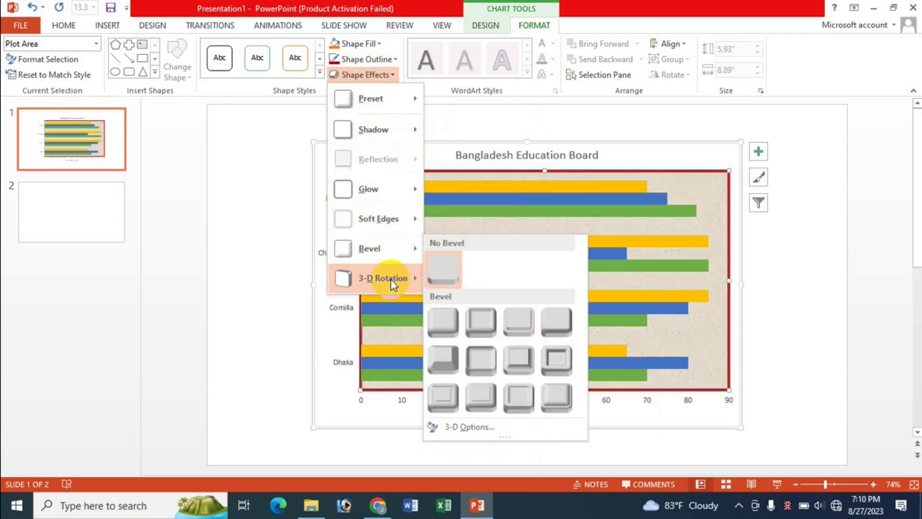
{"action": "mouse_move", "coordinate": [383, 278]}
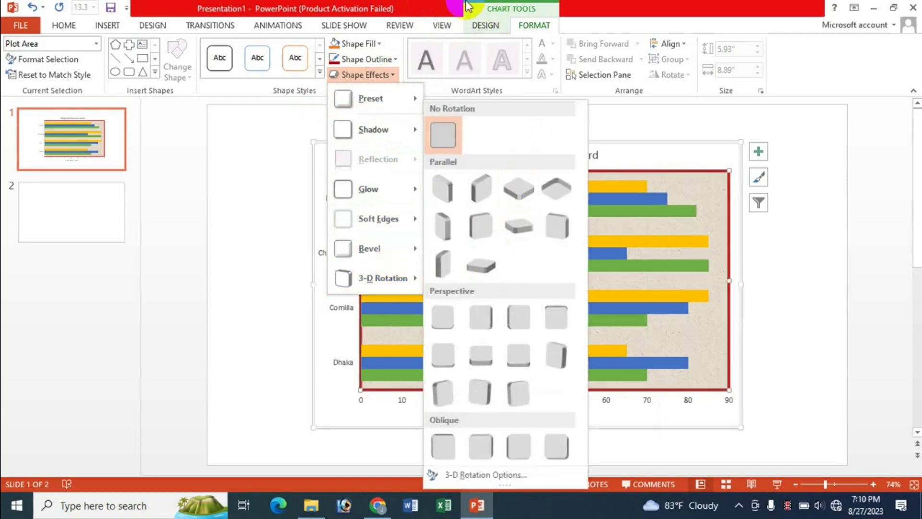
{"action": "left_click", "coordinate": [365, 75]}
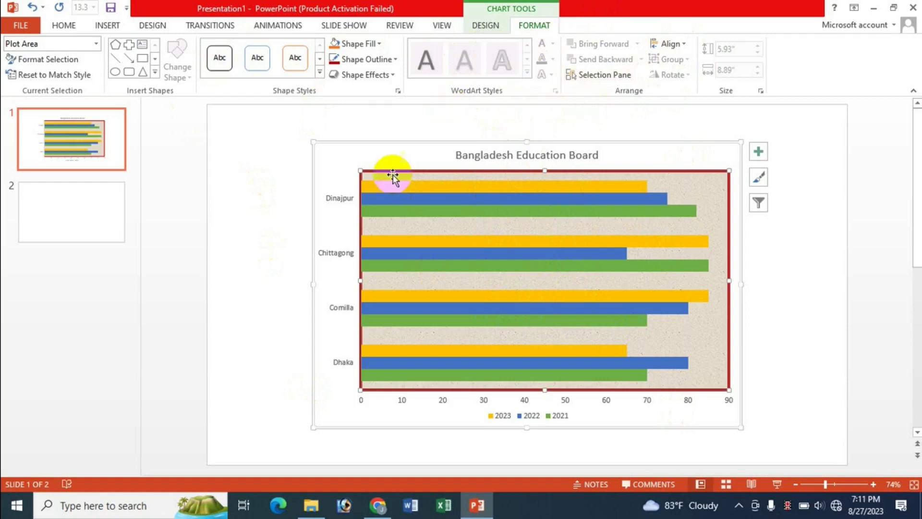
{"action": "left_click", "coordinate": [378, 504]}
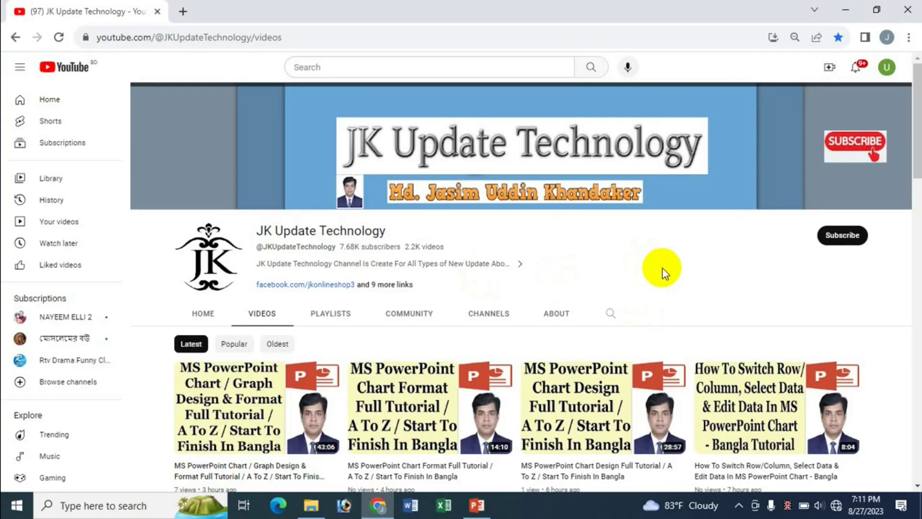
{"action": "scroll", "coordinate": [662, 267], "scroll_direction": "down", "scroll_amount": 1}
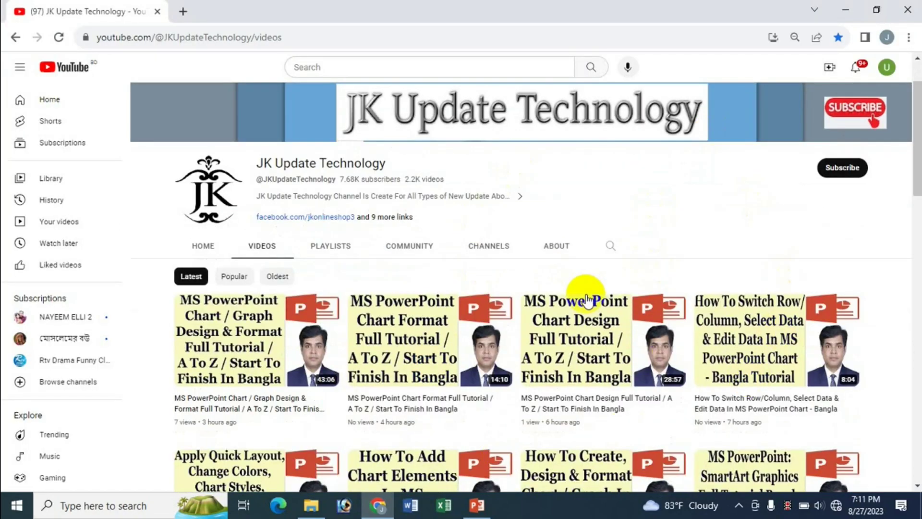
{"action": "mouse_move", "coordinate": [603, 407]}
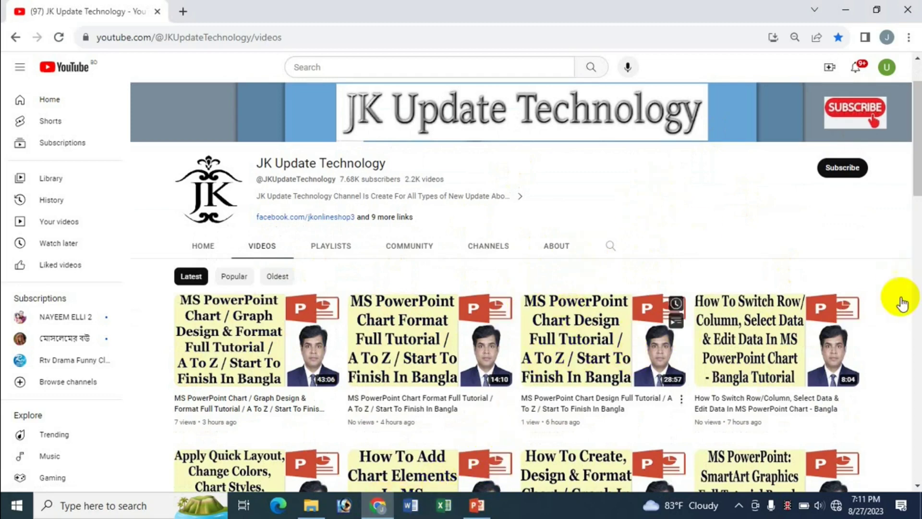
{"action": "left_click_drag", "start_coordinate": [917, 174], "coordinate": [918, 204]}
{"action": "scroll", "coordinate": [442, 401], "scroll_direction": "down", "scroll_amount": 1}
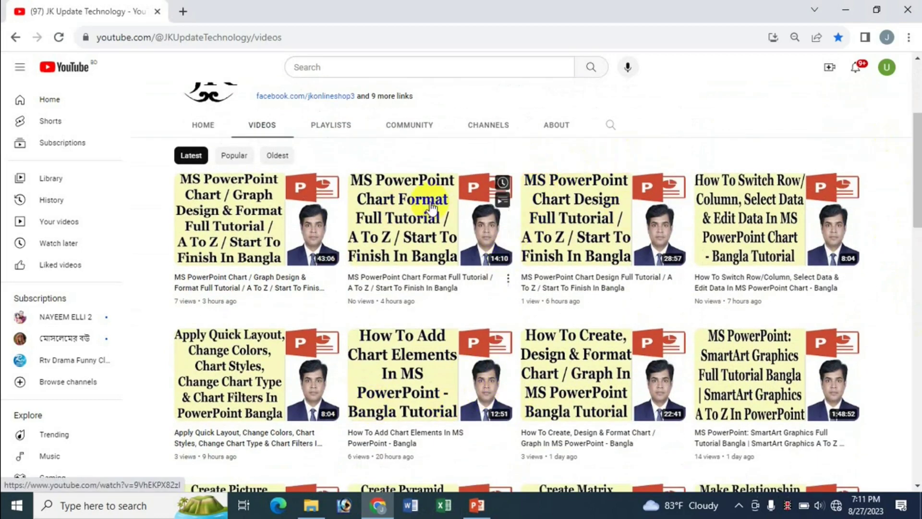
{"action": "left_click_drag", "start_coordinate": [915, 195], "coordinate": [916, 150]}
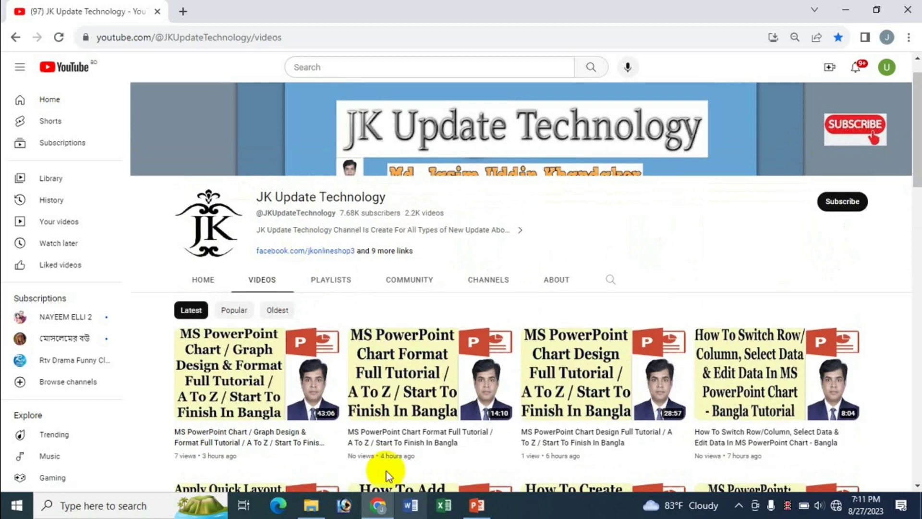
{"action": "left_click", "coordinate": [477, 505]}
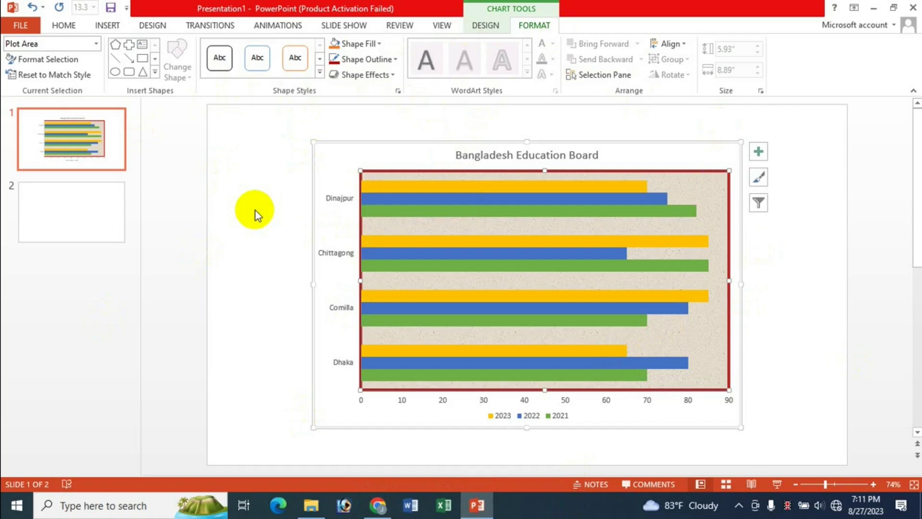
Step: Glance at the Chart Tools Design and Format tabs, then switch to the YouTube videos page in Chrome
{"action": "left_click", "coordinate": [486, 26]}
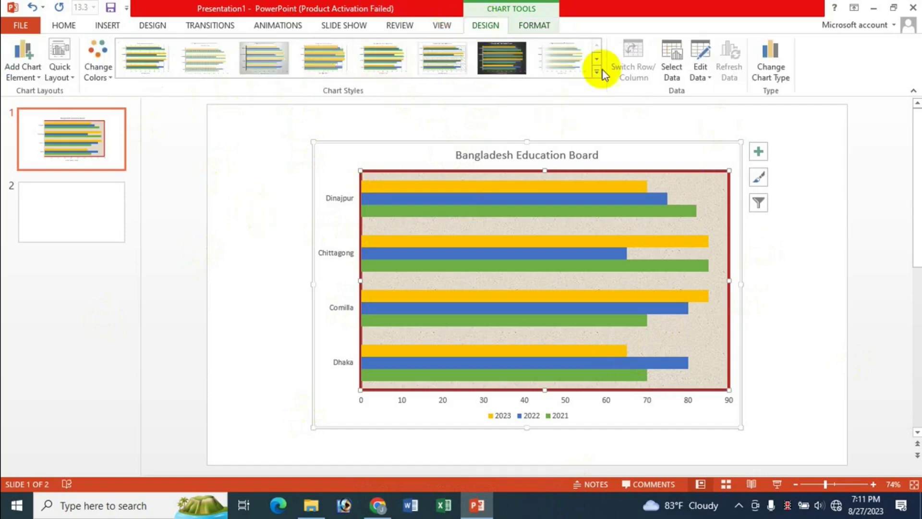
{"action": "left_click", "coordinate": [535, 26]}
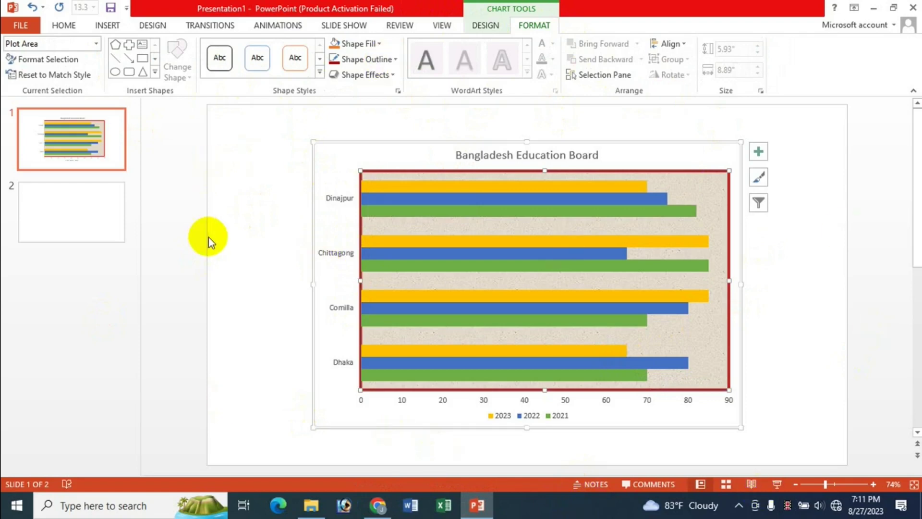
{"action": "left_click", "coordinate": [378, 505]}
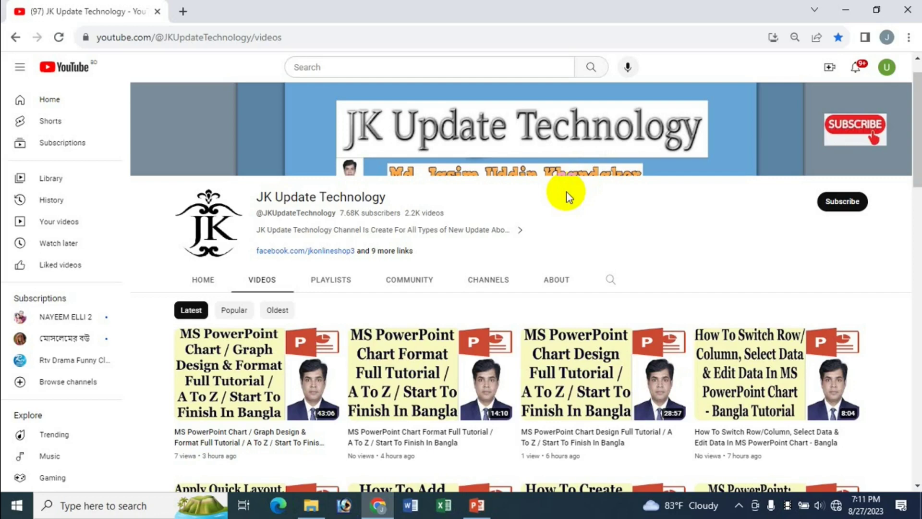
{"action": "scroll", "coordinate": [591, 220], "scroll_direction": "up", "scroll_amount": 1}
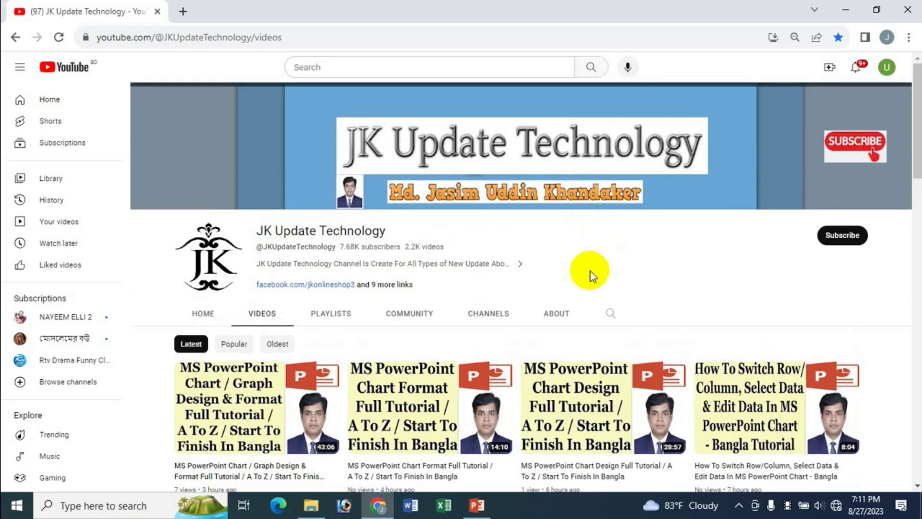